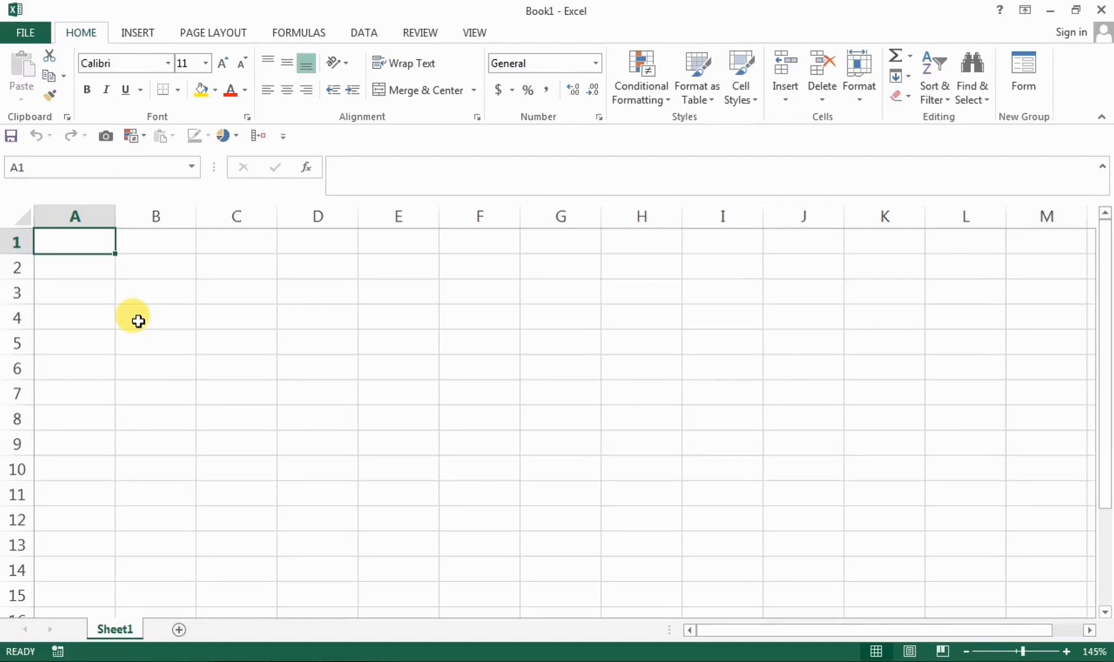
Merge and center A1:H1 with wrapped text and enter the title "Electronics Wholsaler Trade4rs Pvt. Ltd"
{"action": "left_click_drag", "start_coordinate": [68, 239], "coordinate": [621, 241]}
{"action": "left_click", "coordinate": [426, 90]}
{"action": "left_click", "coordinate": [425, 67]}
{"action": "double_click", "coordinate": [372, 232]}
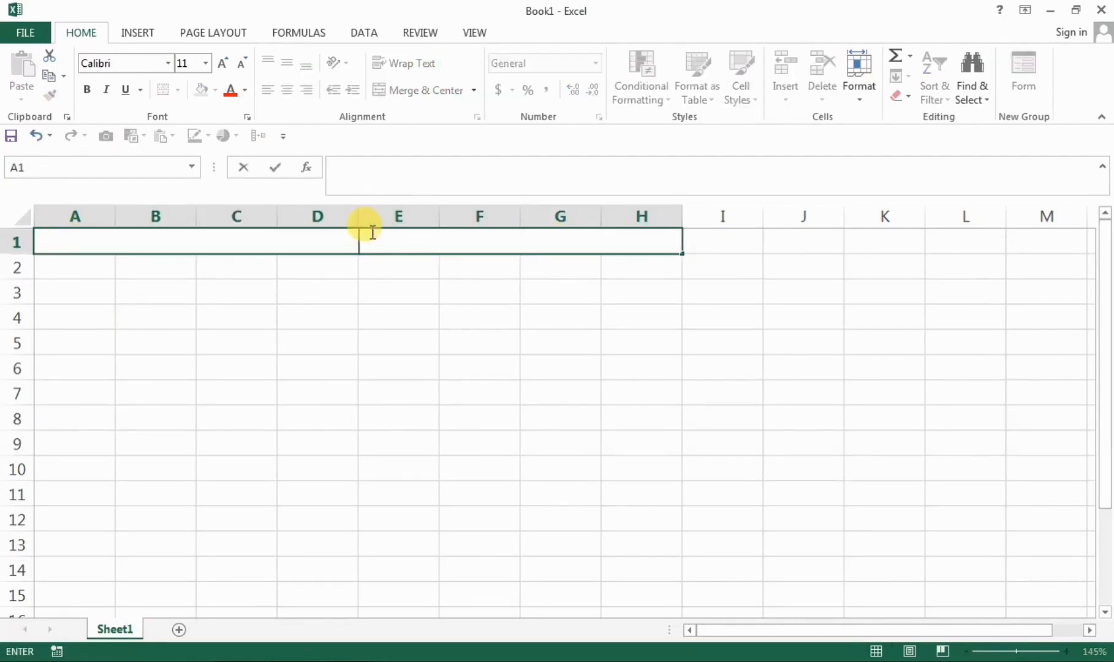
{"action": "type", "text": "Electronics"}
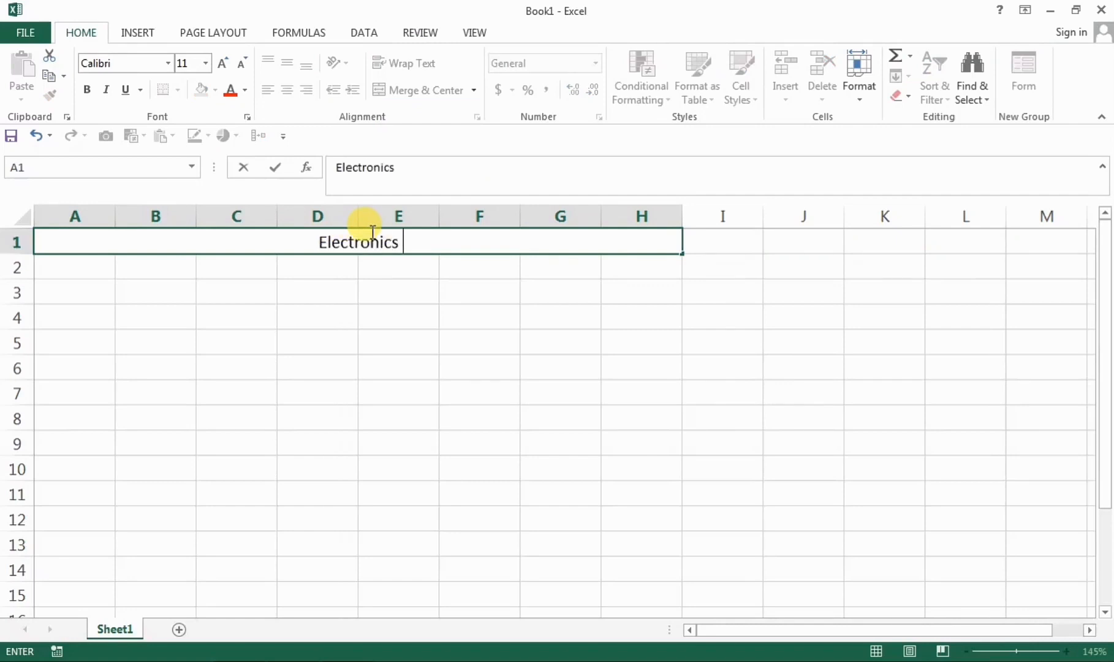
{"action": "type", "text": " Wholsaler T"}
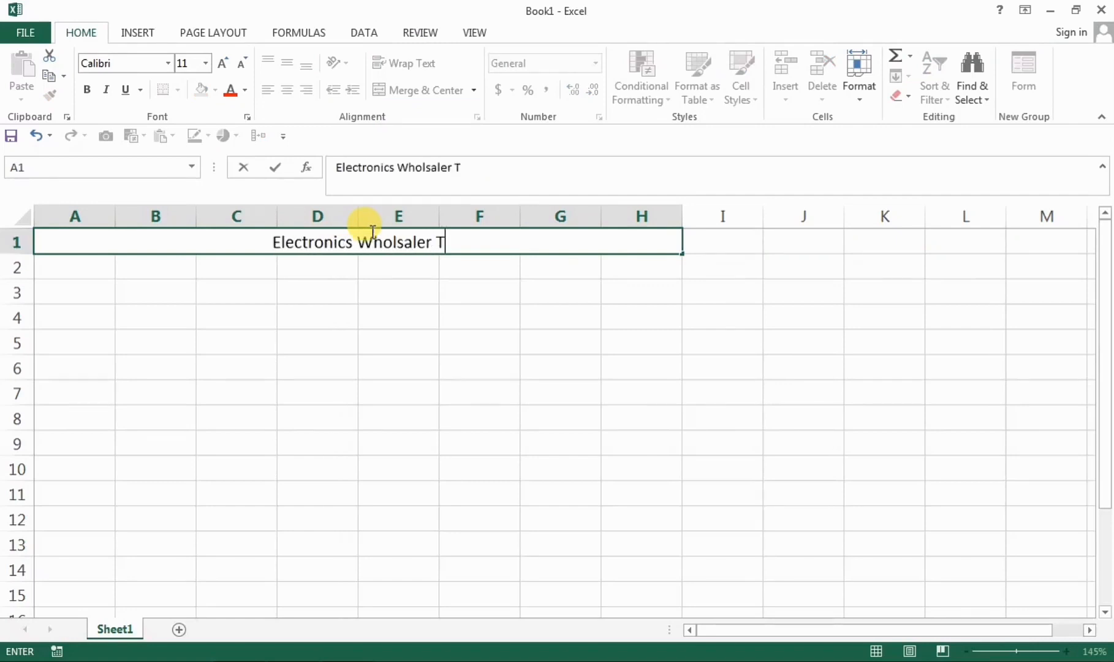
{"action": "type", "text": "rade4rs Pvt. Ltd"}
{"action": "left_click", "coordinate": [399, 366]}
Make the merged title in row 1 bold and fill its background with yellow
{"action": "left_click", "coordinate": [288, 242]}
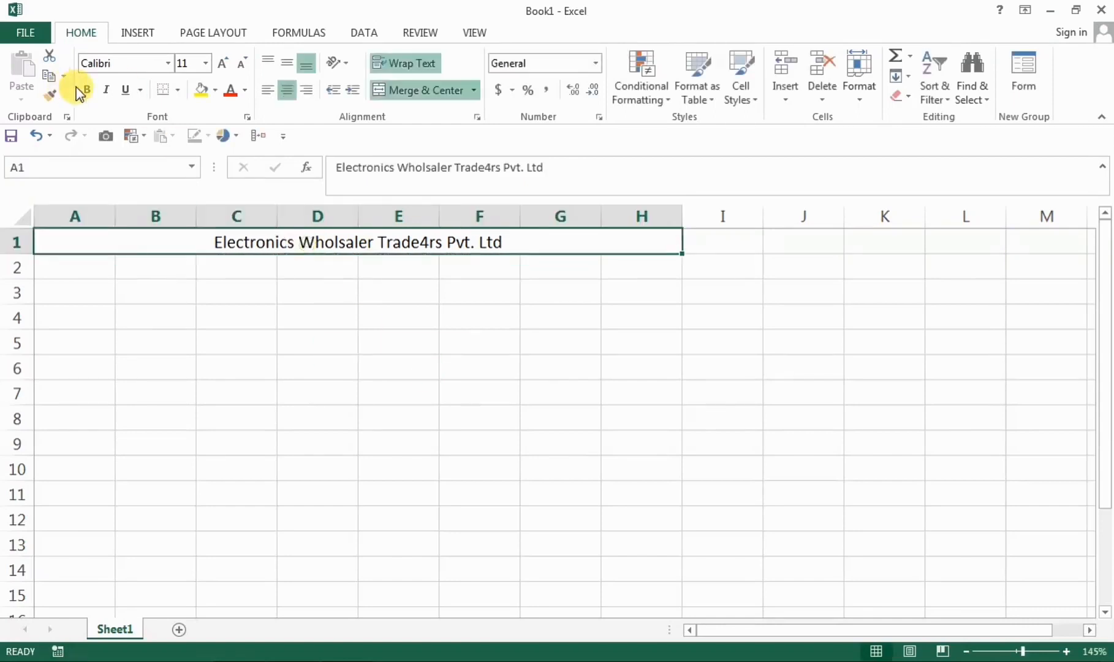
{"action": "left_click", "coordinate": [87, 90]}
{"action": "left_click", "coordinate": [201, 89]}
Enter the column headers "invoice no.", "date" and "client" in cells A2 to C2
{"action": "left_click", "coordinate": [92, 264]}
{"action": "type", "text": "invoice no."}
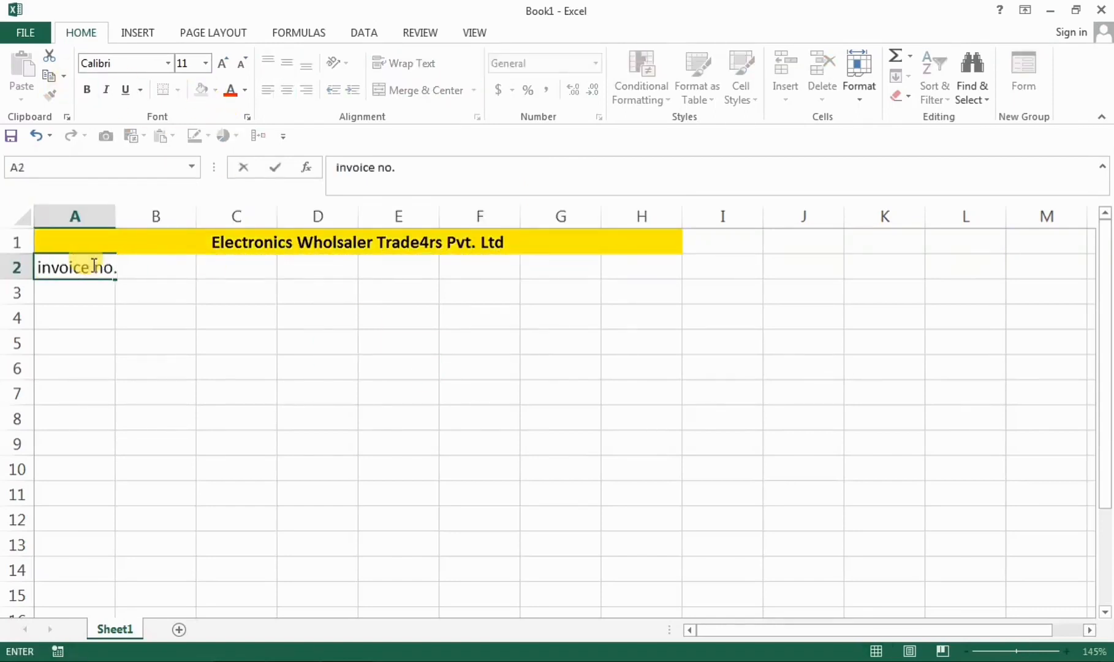
{"action": "key", "text": "Tab"}
{"action": "type", "text": "date"}
{"action": "key", "text": "Tab"}
{"action": "type", "text": "clien"}
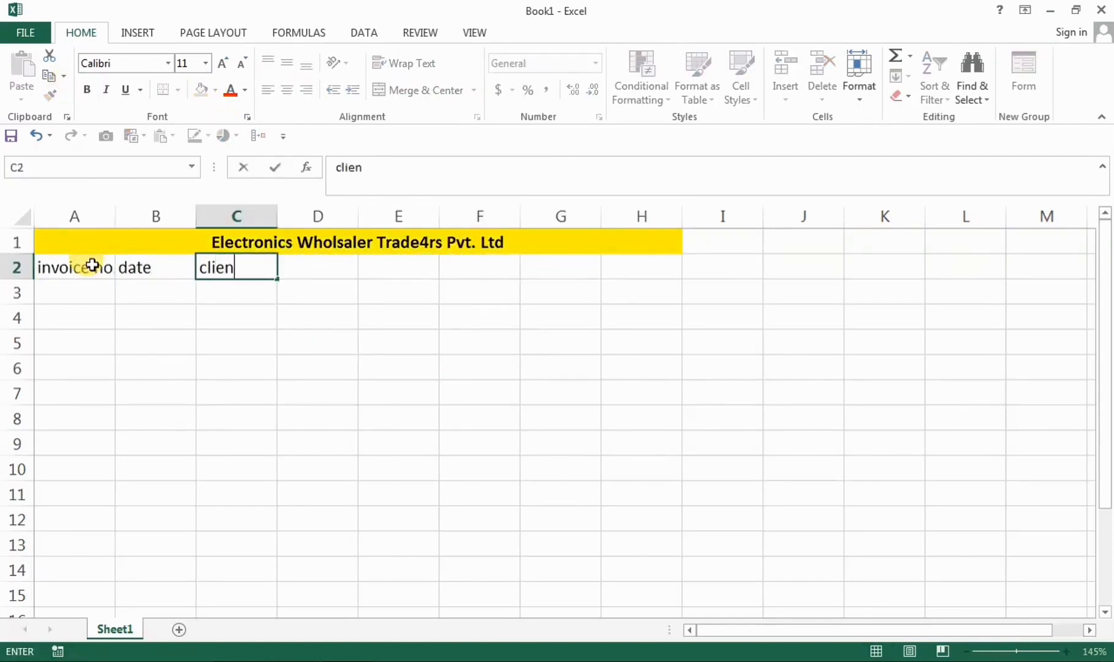
{"action": "type", "text": "t"}
Enter the column headers "description", "rate", "quantity" and "amount" in cells D2 to G2
{"action": "key", "text": "Tab"}
{"action": "type", "text": "description"}
{"action": "key", "text": "Tab"}
{"action": "type", "text": "rate"}
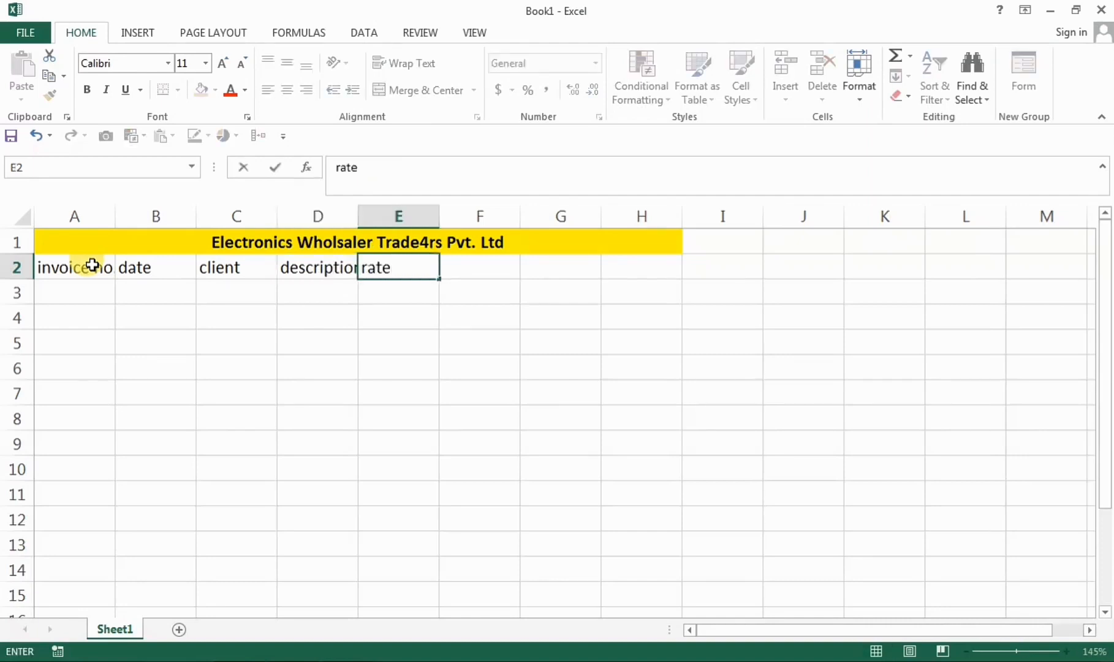
{"action": "key", "text": "Tab"}
{"action": "type", "text": "quantity"}
{"action": "key", "text": "Tab"}
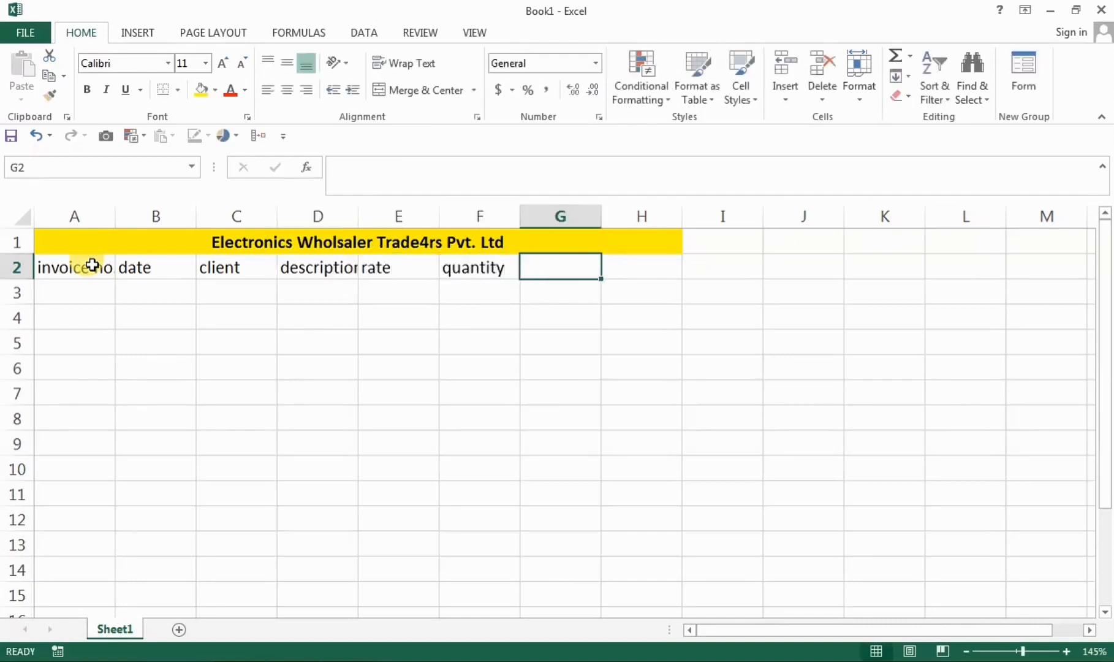
{"action": "type", "text": "amount"}
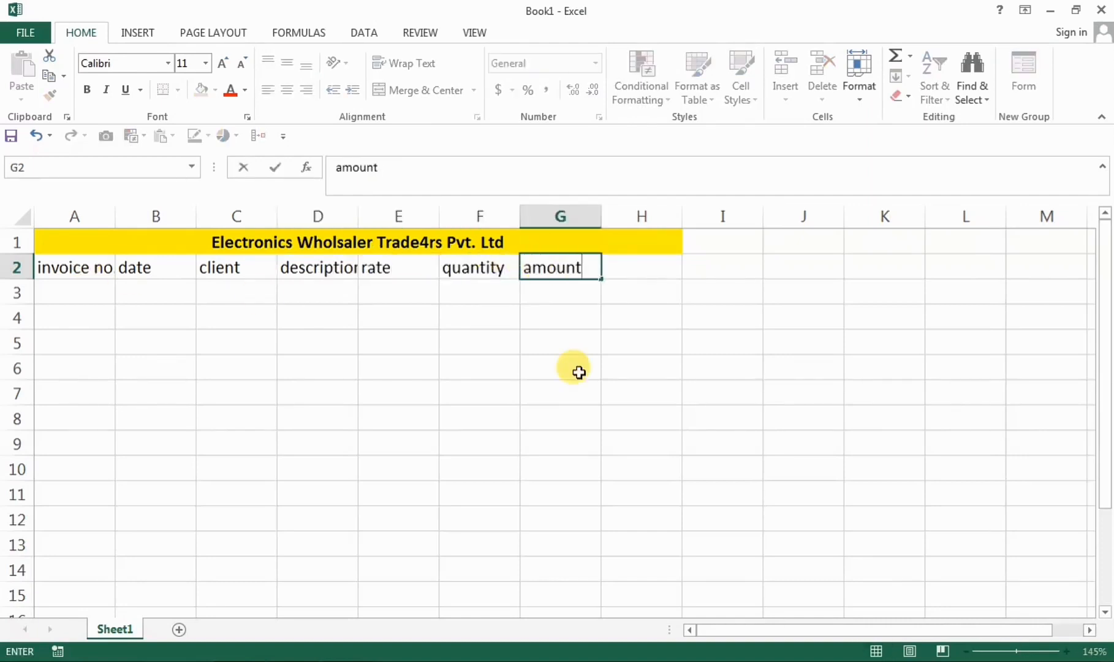
Make the headers in A2:G2 bold and widen column D to fit its header
{"action": "left_click_drag", "start_coordinate": [67, 268], "coordinate": [558, 268]}
{"action": "left_click", "coordinate": [86, 89]}
{"action": "left_click", "coordinate": [343, 431]}
{"action": "left_click_drag", "start_coordinate": [358, 215], "coordinate": [385, 212]}
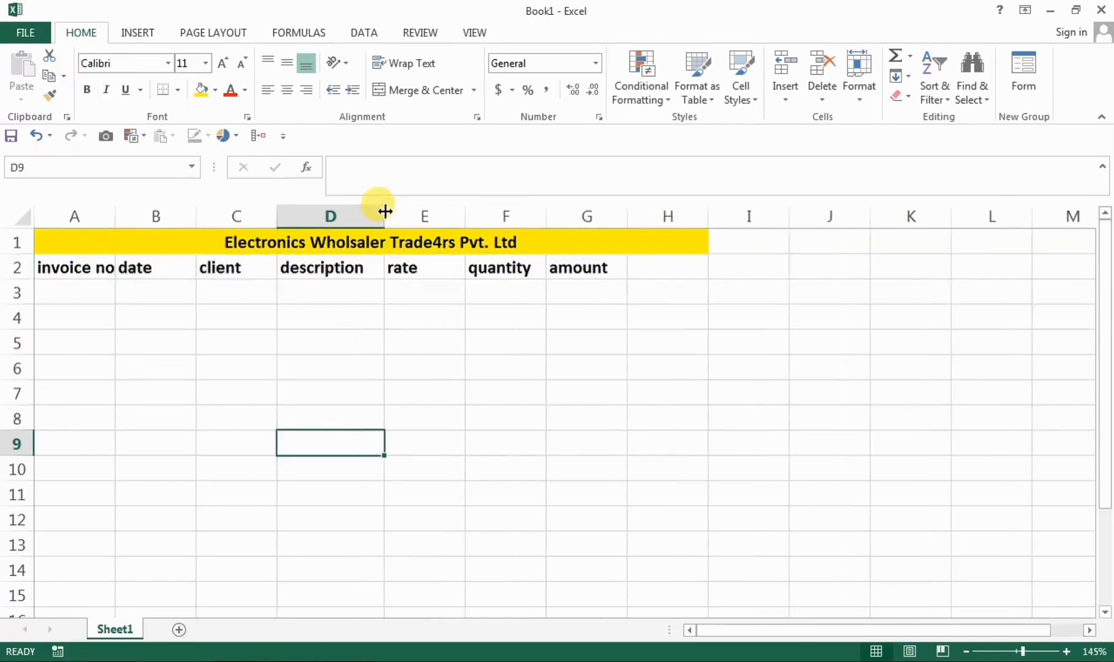
Center the headers in A2:G2 and widen column A slightly
{"action": "left_click_drag", "start_coordinate": [73, 267], "coordinate": [588, 267]}
{"action": "left_click", "coordinate": [287, 90]}
{"action": "left_click_drag", "start_coordinate": [116, 215], "coordinate": [131, 215]}
{"action": "left_click", "coordinate": [245, 348]}
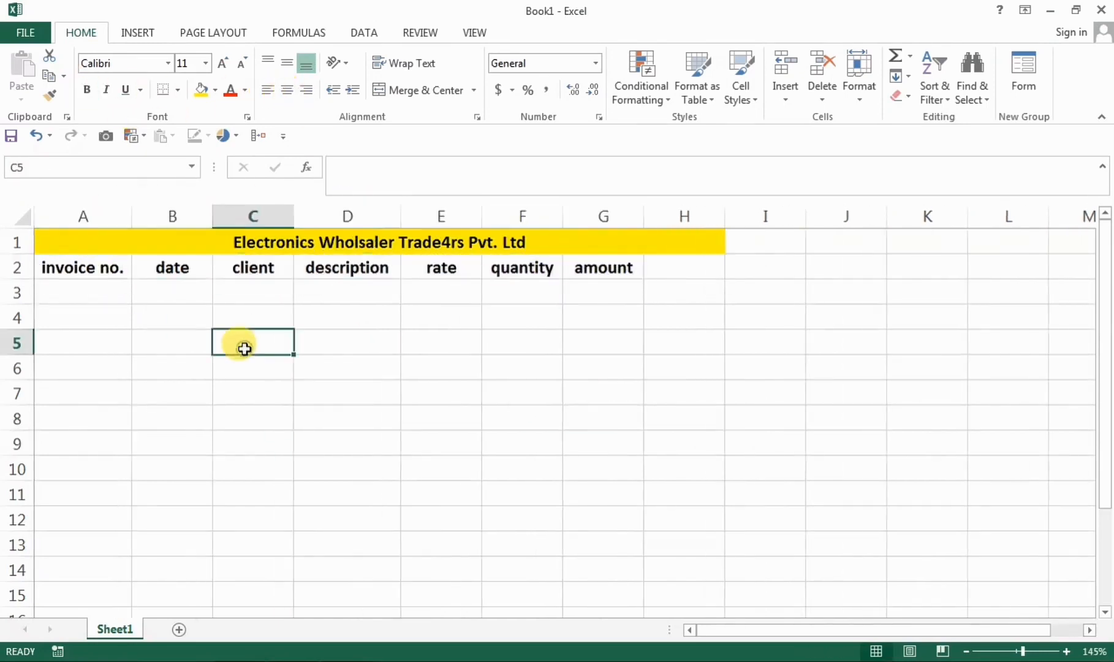
Enter invoice numbers 101 and 102 from A3 down and continue the series to 113 in A15
{"action": "left_click", "coordinate": [77, 291]}
{"action": "type", "text": "101"}
{"action": "key", "text": "Return"}
{"action": "type", "text": "102"}
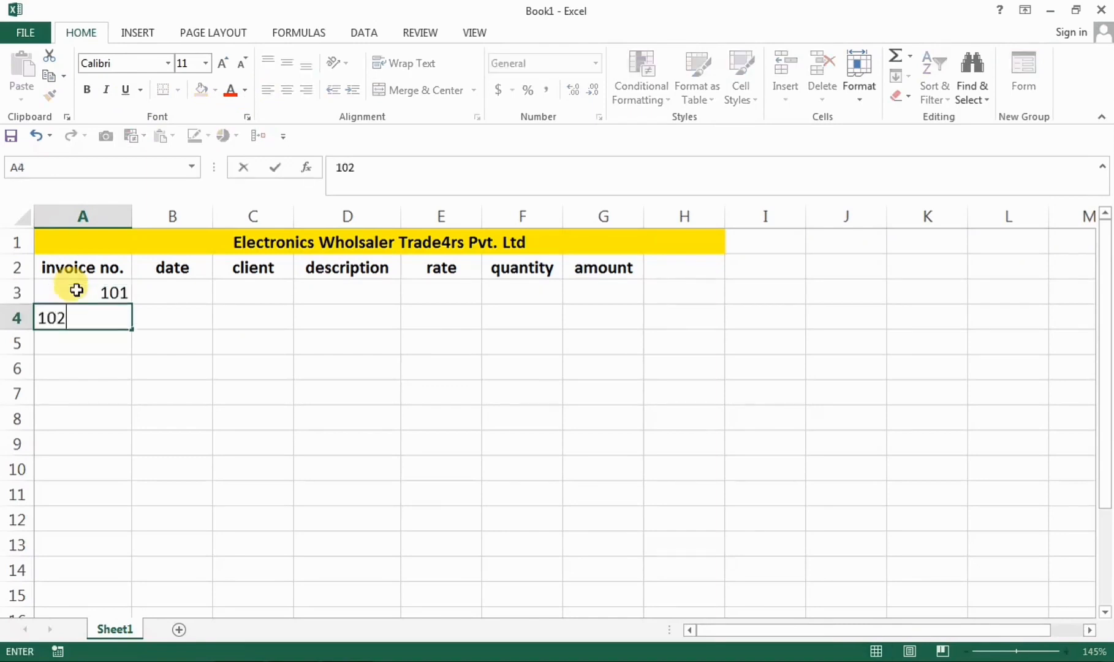
{"action": "left_click_drag", "start_coordinate": [77, 291], "coordinate": [119, 594]}
{"action": "left_click", "coordinate": [368, 467]}
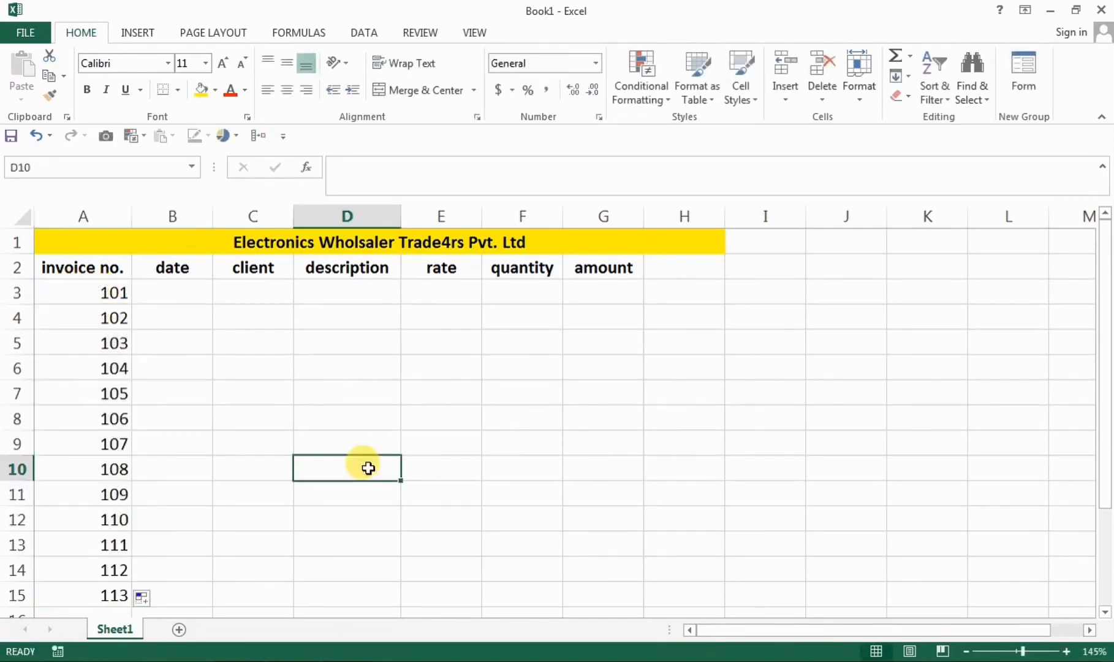
Enter the date 11-oct-2023 in B3 and B4 and fill it down through B6
{"action": "left_click", "coordinate": [187, 292]}
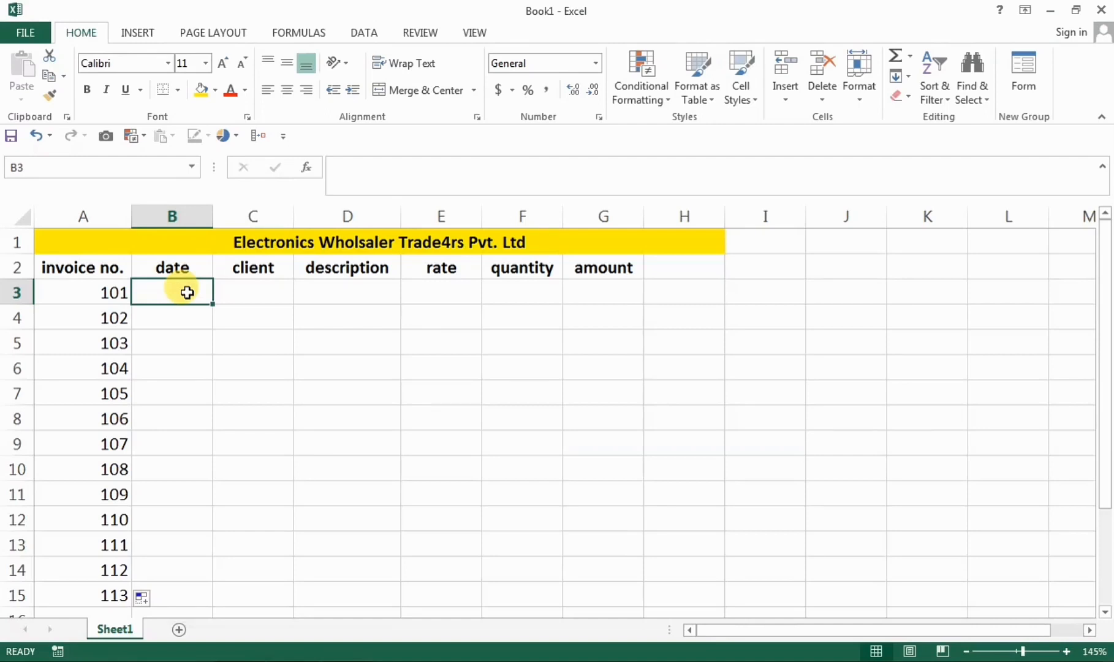
{"action": "type", "text": "11-oct-2023"}
{"action": "key", "text": "Return"}
{"action": "type", "text": "11"}
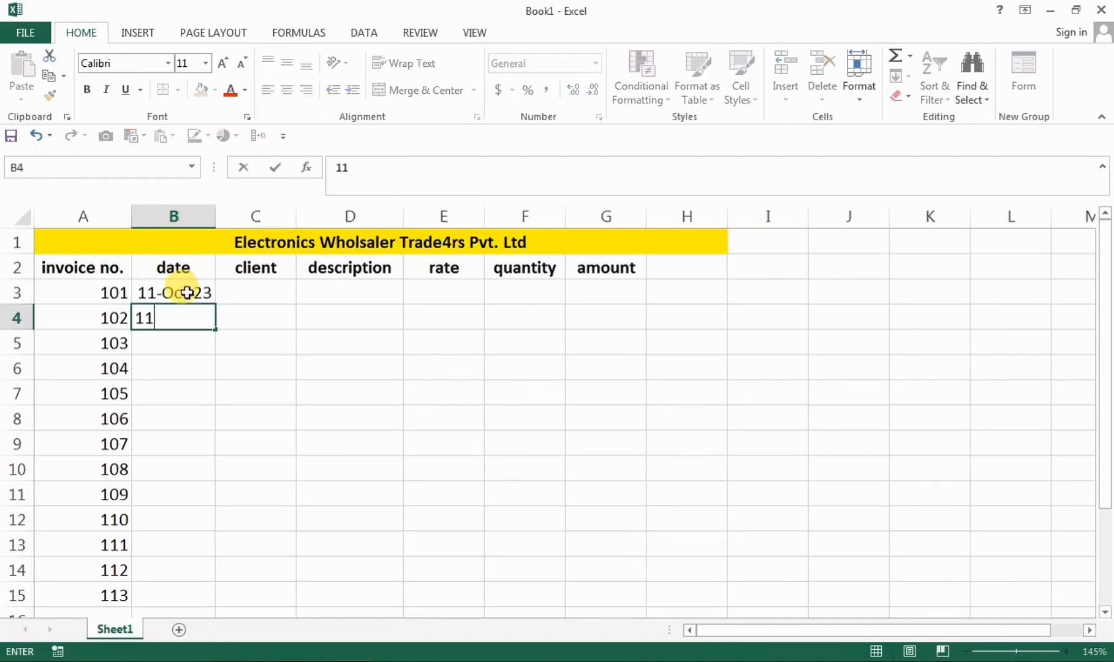
{"action": "type", "text": "-oct-2023"}
{"action": "key", "text": "Return"}
{"action": "left_click", "coordinate": [186, 293]}
{"action": "left_click_drag", "start_coordinate": [185, 293], "coordinate": [170, 396]}
Enter the date 12-oct-2023 in B7 and repeat it down through B10
{"action": "left_click", "coordinate": [171, 396]}
{"action": "type", "text": "12-oc"}
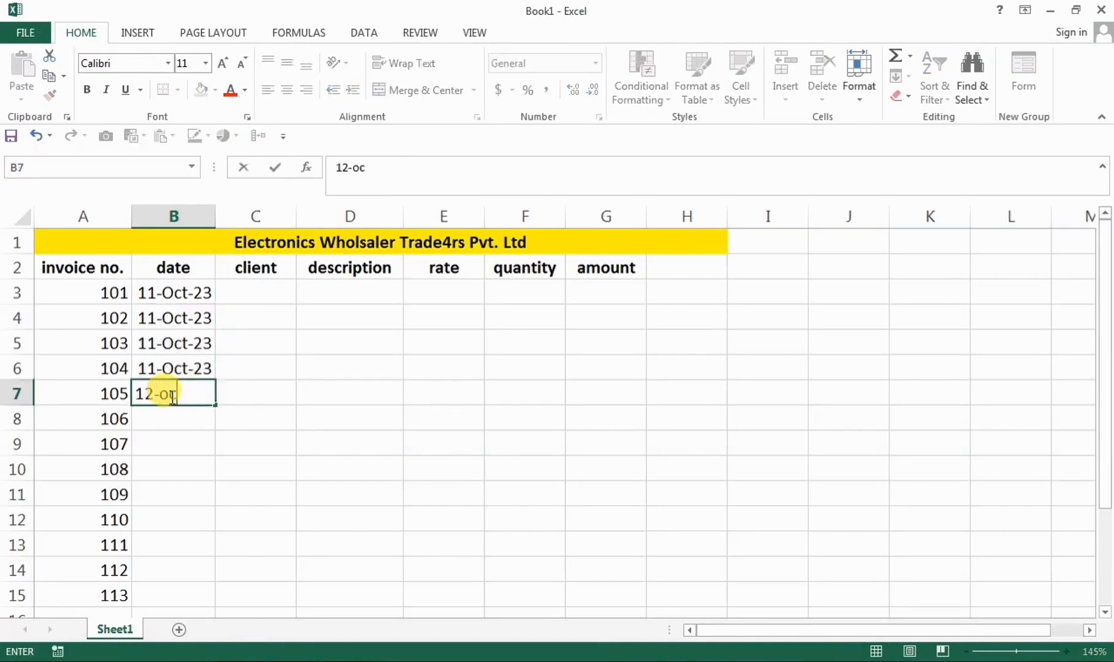
{"action": "type", "text": "t-2023"}
{"action": "left_click", "coordinate": [244, 451]}
{"action": "left_click", "coordinate": [188, 395]}
{"action": "left_click_drag", "start_coordinate": [215, 405], "coordinate": [183, 468]}
{"action": "key", "text": "ctrl+c"}
{"action": "key", "text": "ctrl+v"}
Enter 13-oct-2023 in B11 and extend it as a daily date series down to B15
{"action": "left_click", "coordinate": [169, 493]}
{"action": "type", "text": "13-oc"}
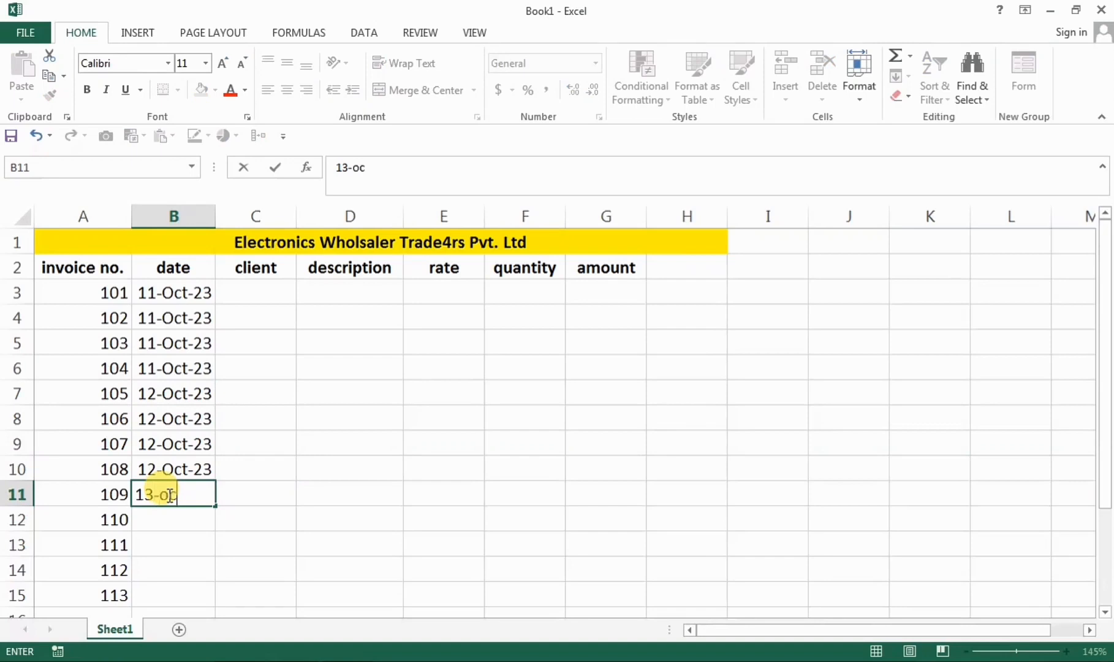
{"action": "type", "text": "t-2023"}
{"action": "key", "text": "ctrl+Return"}
{"action": "left_click_drag", "start_coordinate": [215, 506], "coordinate": [214, 604]}
{"action": "left_click", "coordinate": [273, 543]}
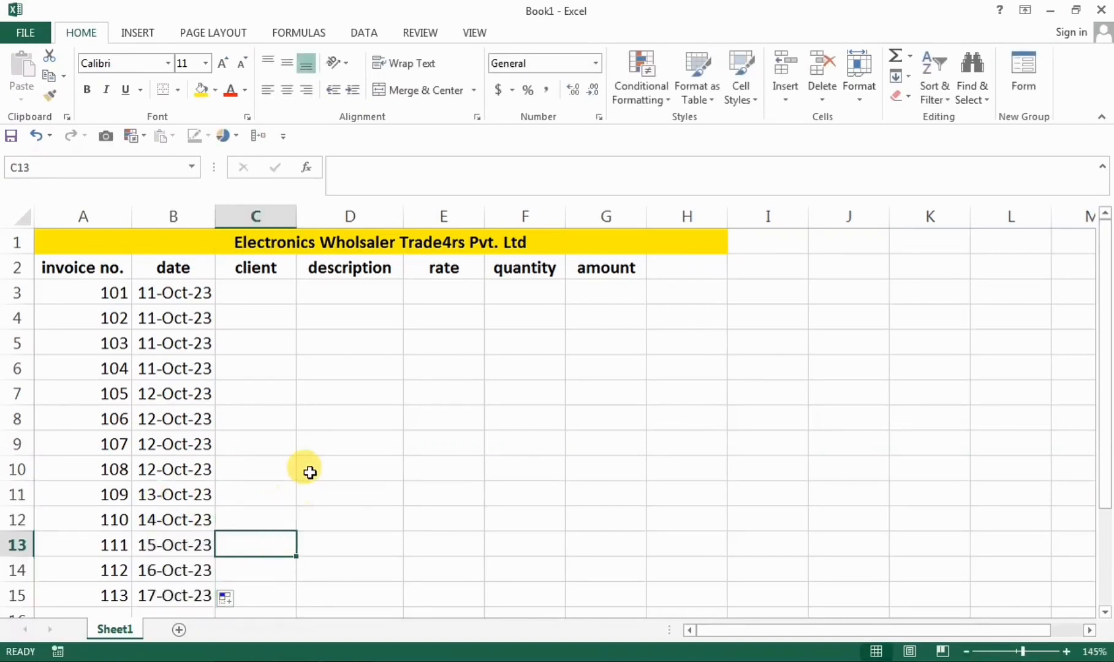
Enter the client "Ram Pvt.Ltd" in C3, widen column C, and copy the entry down through C7
{"action": "left_click", "coordinate": [236, 294]}
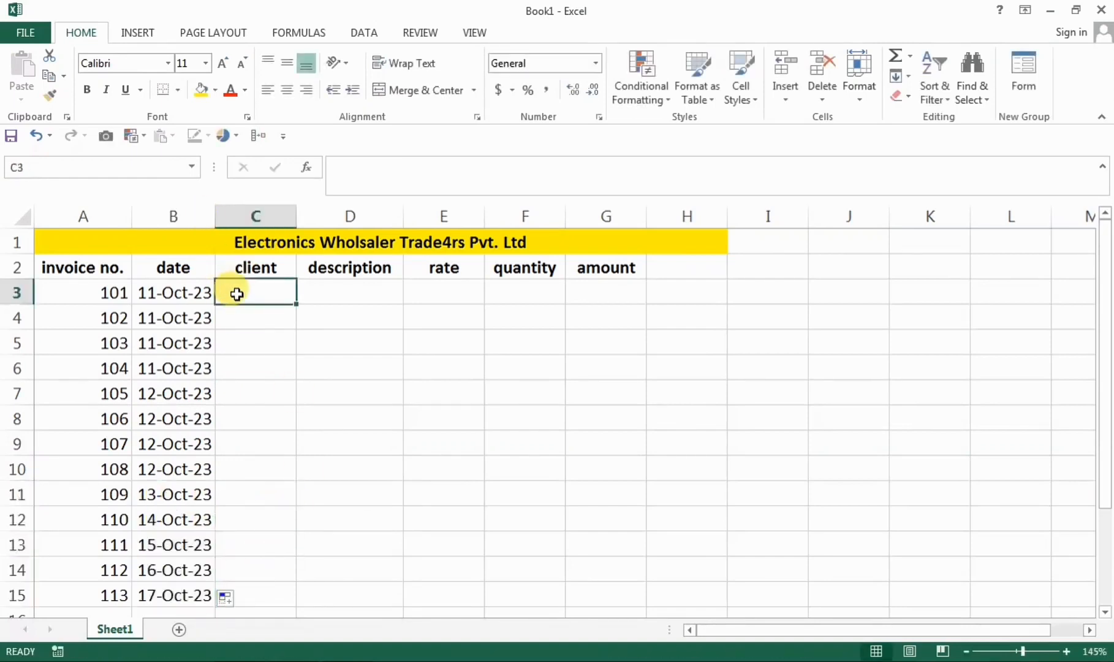
{"action": "type", "text": "Ram Pvt.Ltd"}
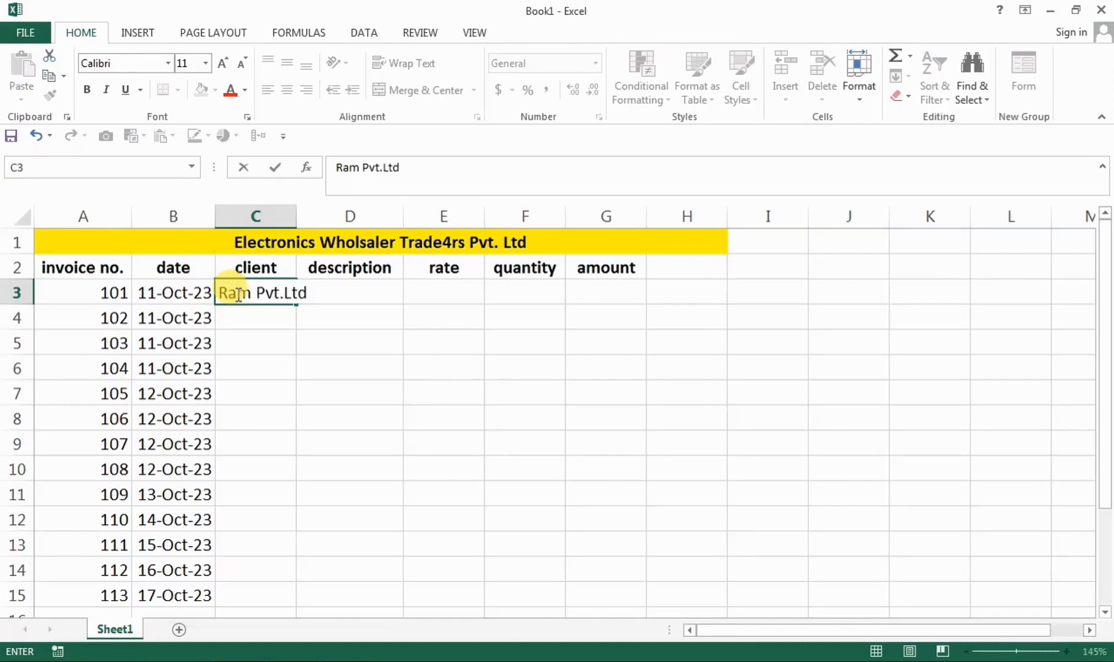
{"action": "key", "text": "Return"}
{"action": "left_click", "coordinate": [237, 292]}
{"action": "double_click", "coordinate": [297, 216]}
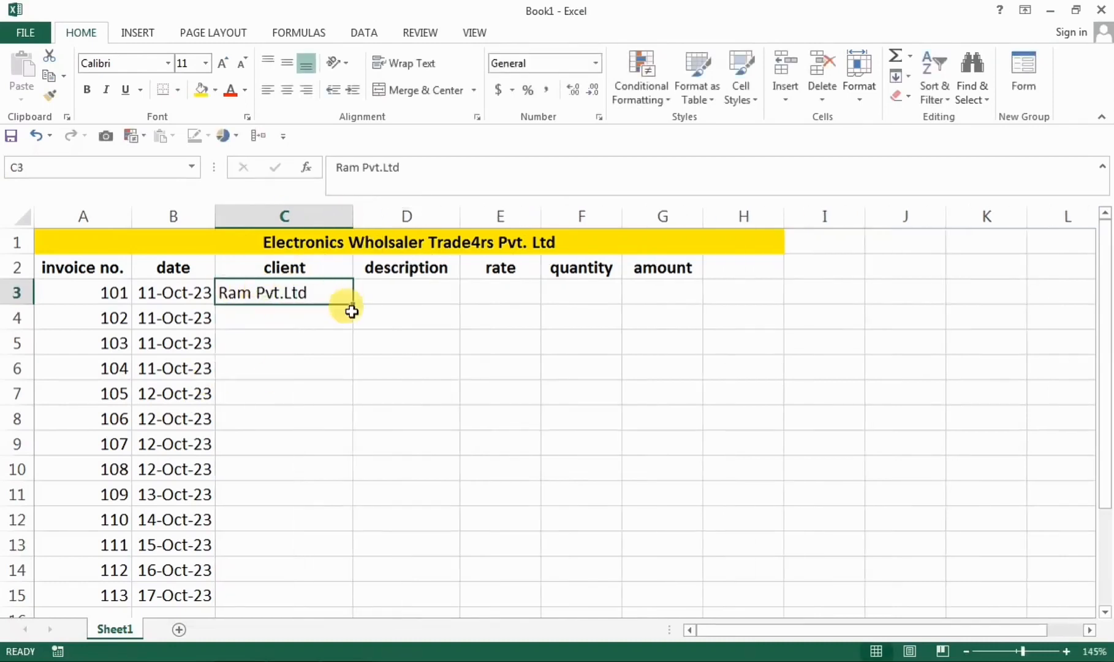
{"action": "left_click_drag", "start_coordinate": [353, 305], "coordinate": [355, 405]}
Enter the client "Rajan Electronics" in C8 and copy it down through C11
{"action": "left_click", "coordinate": [254, 418]}
{"action": "type", "text": "Raja"}
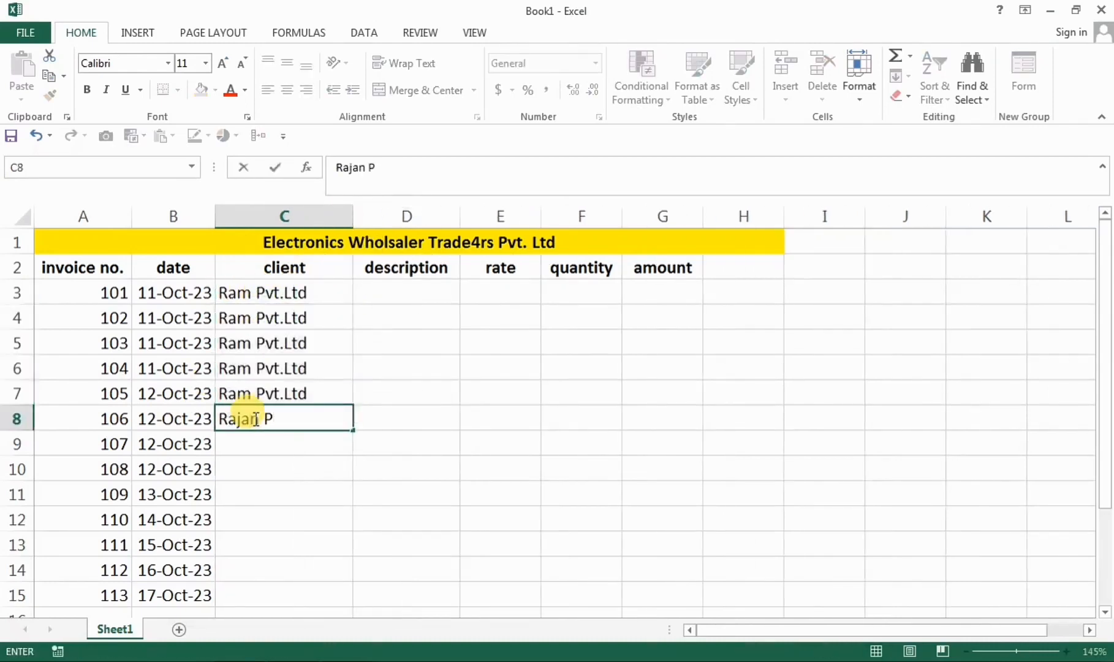
{"action": "type", "text": "n Electronics"}
{"action": "key", "text": "Return"}
{"action": "left_click", "coordinate": [306, 419]}
{"action": "left_click_drag", "start_coordinate": [354, 430], "coordinate": [354, 506]}
Enter the client "Deepak Electronics" in C12, copy it down through C15, and fit column C to its contents
{"action": "left_click", "coordinate": [276, 520]}
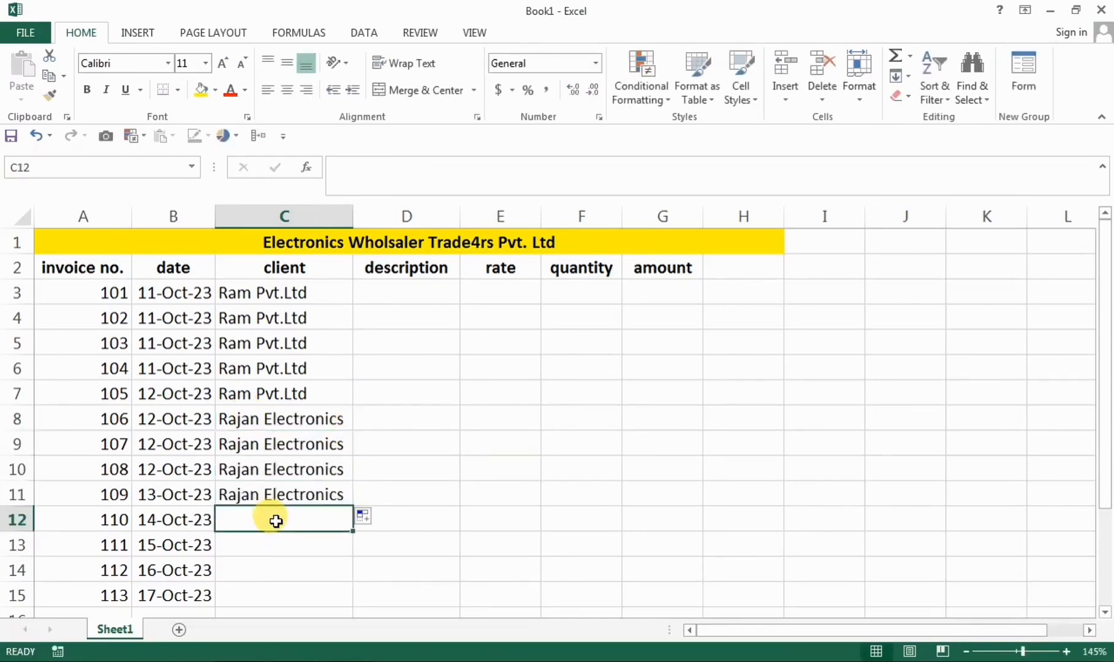
{"action": "type", "text": "Deepak Elect"}
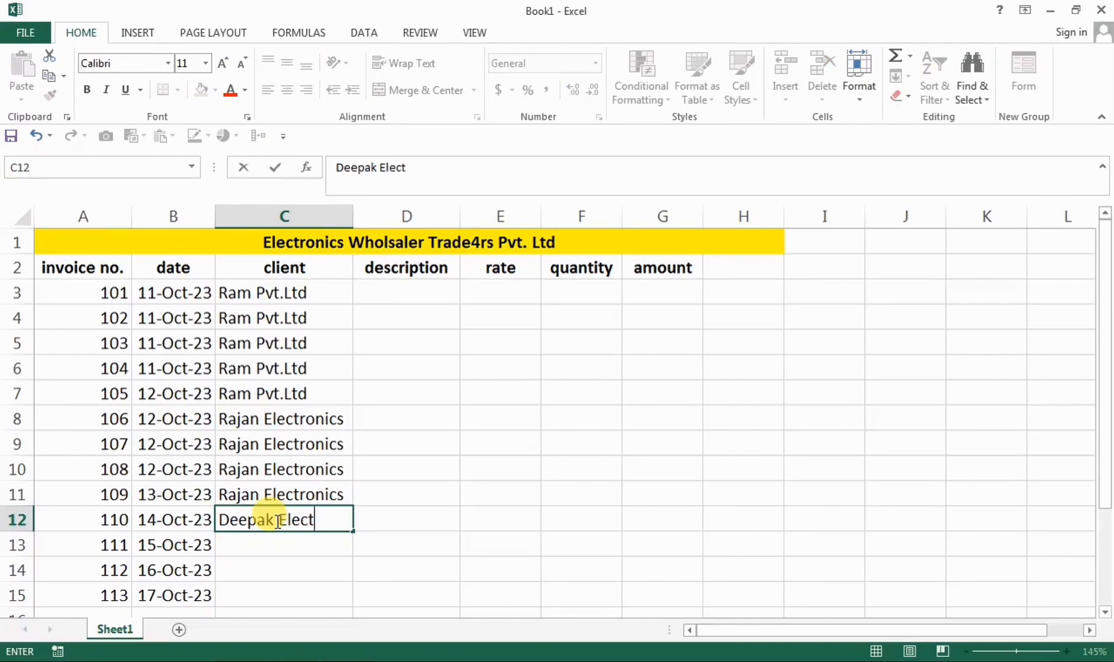
{"action": "type", "text": "ronics"}
{"action": "key", "text": "Return"}
{"action": "left_click", "coordinate": [343, 522]}
{"action": "left_click_drag", "start_coordinate": [353, 530], "coordinate": [354, 605]}
{"action": "double_click", "coordinate": [352, 216]}
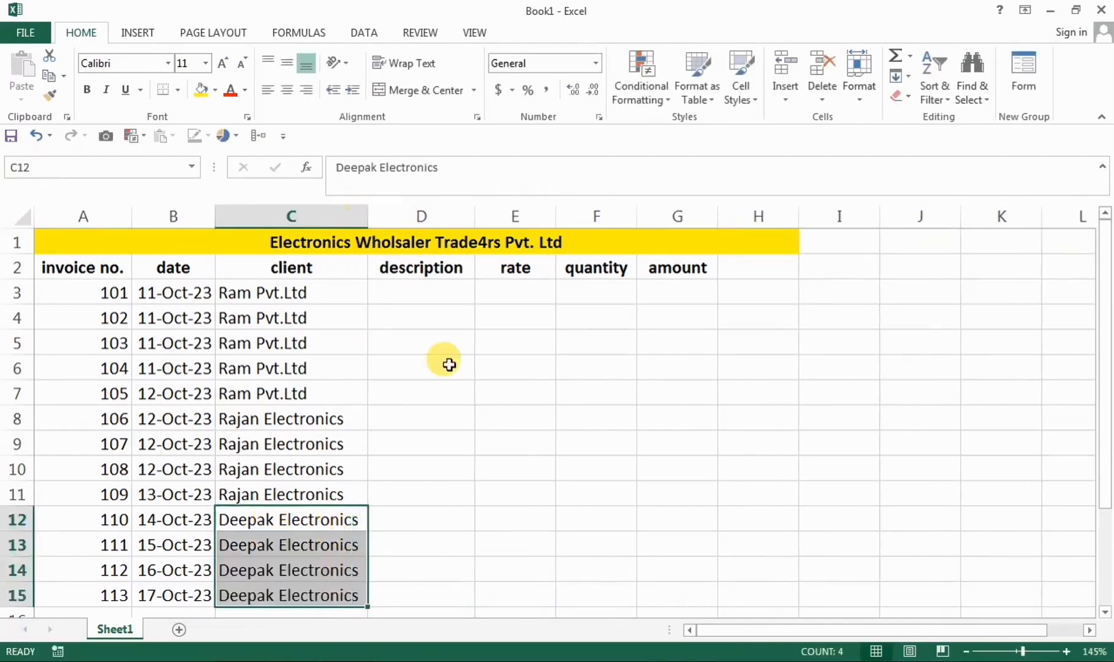
Widen column D, enter the description "hcl keyboards" in D3, and copy it down through D7
{"action": "left_click", "coordinate": [420, 292]}
{"action": "left_click_drag", "start_coordinate": [475, 216], "coordinate": [527, 215]}
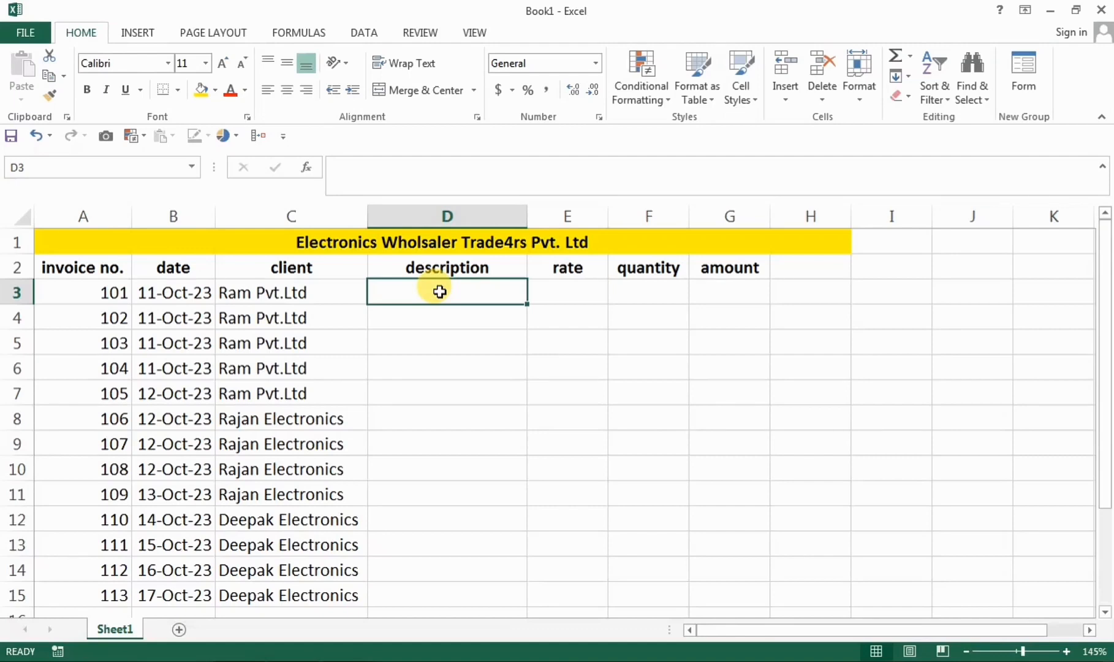
{"action": "type", "text": "hcl keyboards"}
{"action": "key", "text": "Return"}
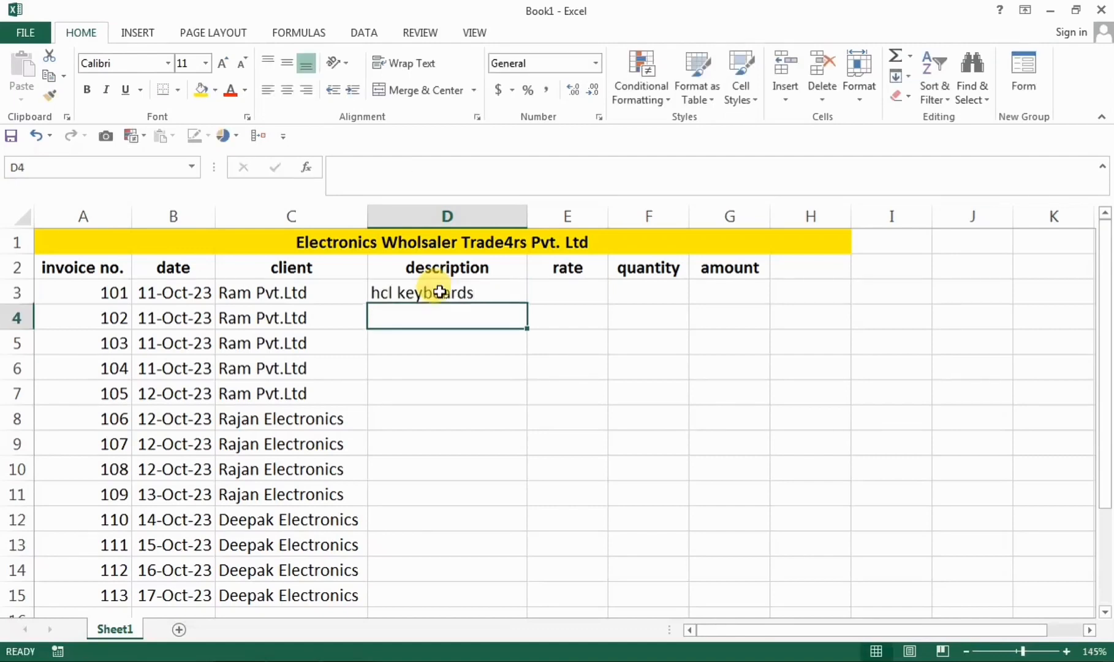
{"action": "left_click", "coordinate": [478, 288]}
{"action": "left_click_drag", "start_coordinate": [527, 305], "coordinate": [477, 398]}
Enter the description "zebronics Mouse" in D8 and copy it down through D10
{"action": "left_click", "coordinate": [392, 418]}
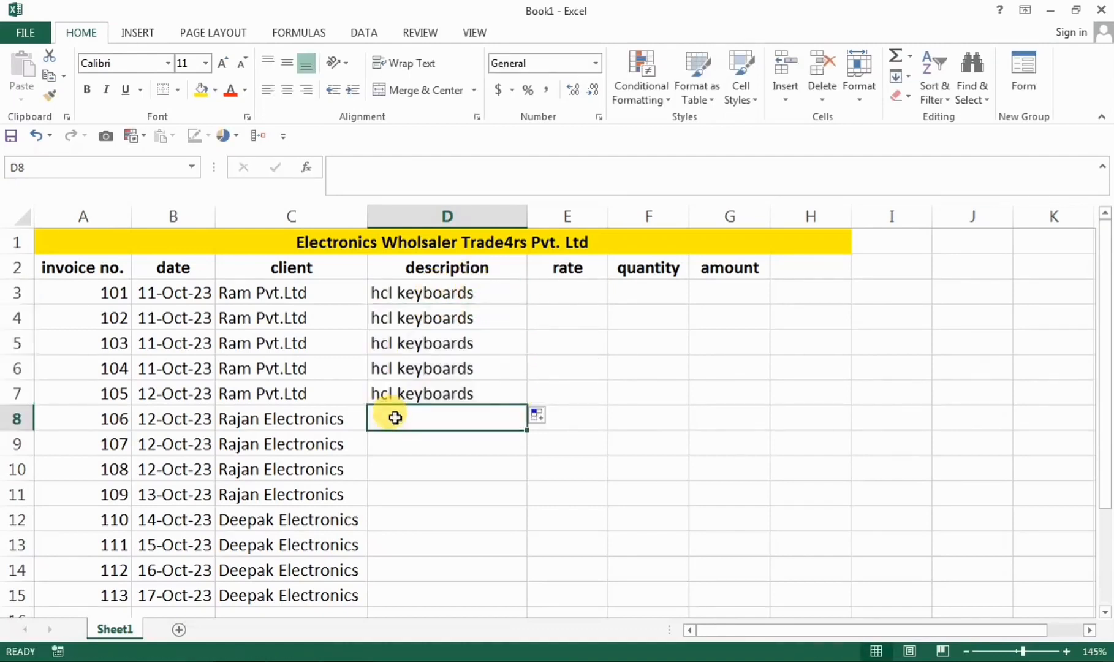
{"action": "type", "text": "zebro"}
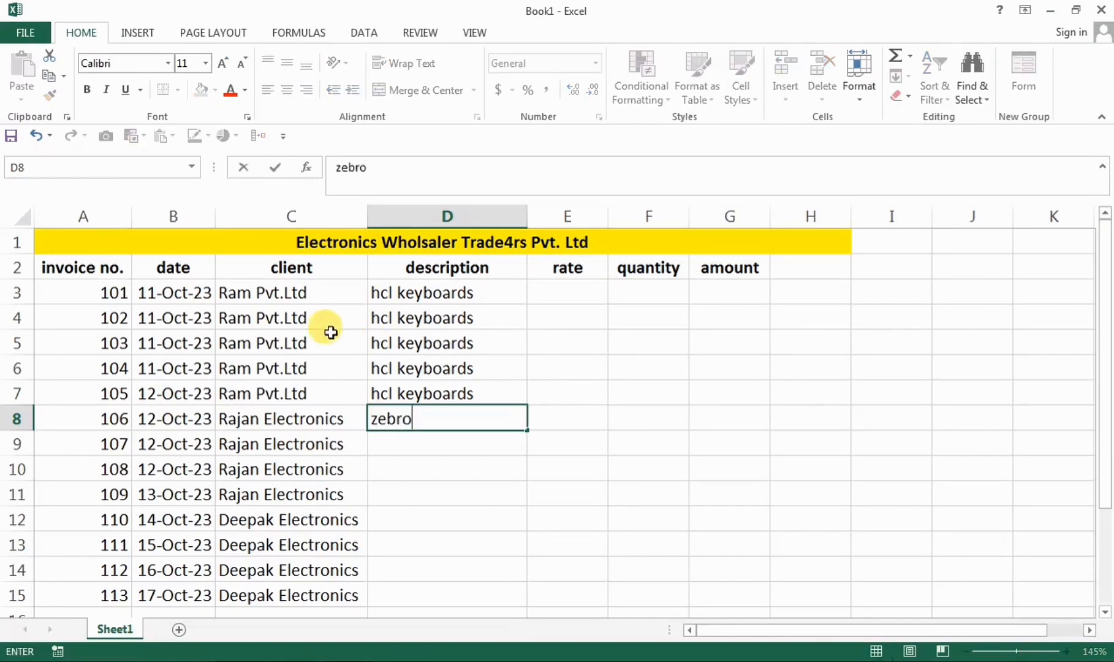
{"action": "type", "text": "nics Mouse"}
{"action": "key", "text": "Return"}
{"action": "left_click", "coordinate": [505, 417]}
{"action": "left_click_drag", "start_coordinate": [527, 430], "coordinate": [520, 475]}
Enter the description "Lg Monitor" in D11 and copy it down through D13
{"action": "left_click", "coordinate": [438, 503]}
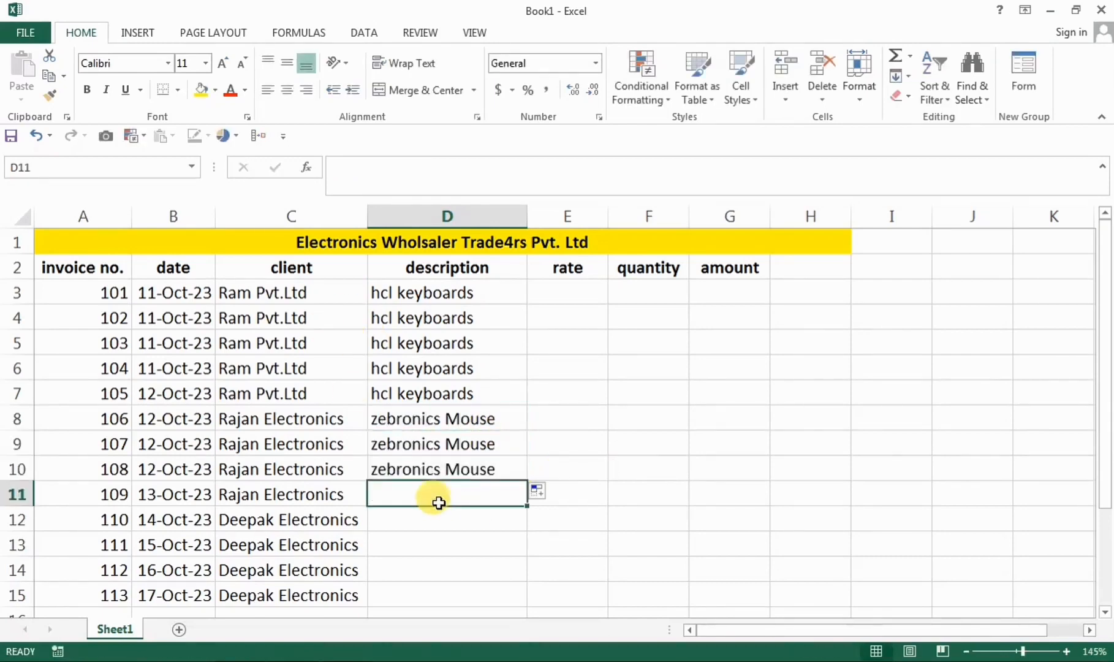
{"action": "type", "text": "Lg Monitor"}
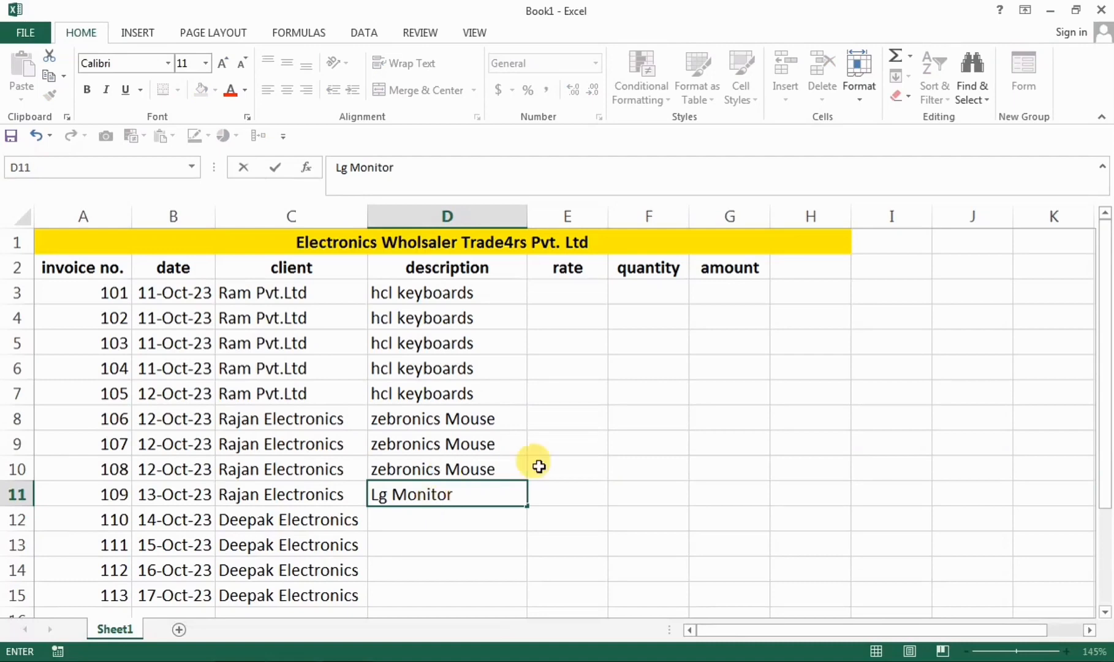
{"action": "key", "text": "ctrl+Return"}
{"action": "left_click_drag", "start_coordinate": [527, 508], "coordinate": [522, 557]}
Copy the two "hcl keyboards" entries from D3:D4 into D14:D15
{"action": "left_click_drag", "start_coordinate": [429, 293], "coordinate": [428, 318]}
{"action": "key", "text": "ctrl+c"}
{"action": "left_click", "coordinate": [424, 570]}
{"action": "key", "text": "ctrl+v"}
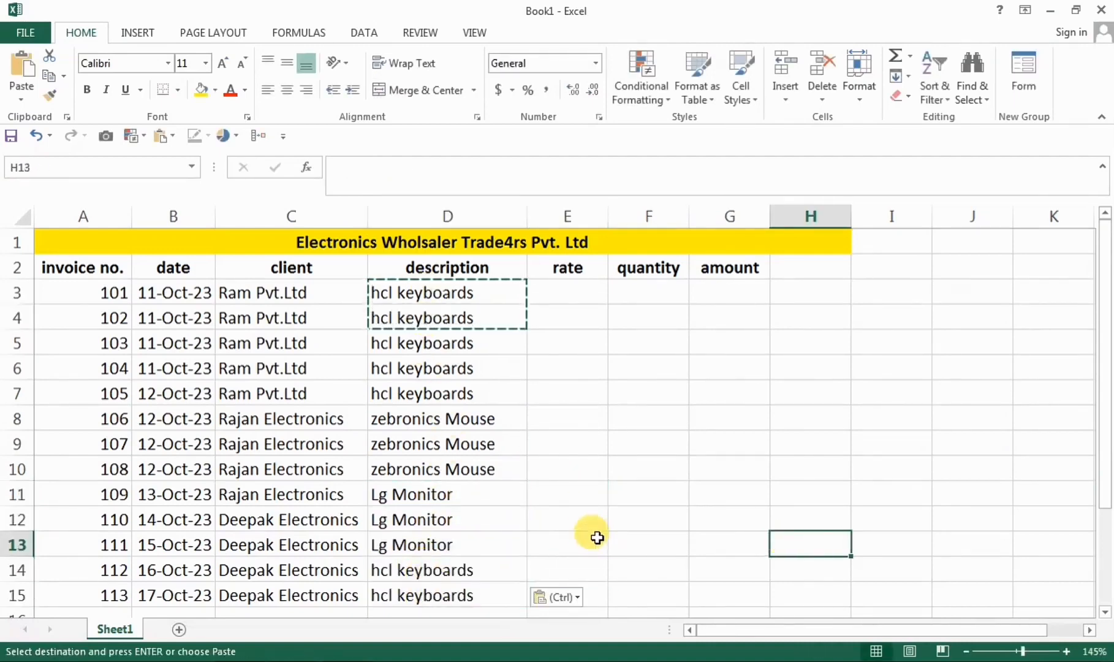
Enter the rate 350 in E3 and copy it down the hcl keyboards rows through E7
{"action": "left_click", "coordinate": [556, 290]}
{"action": "type", "text": "350"}
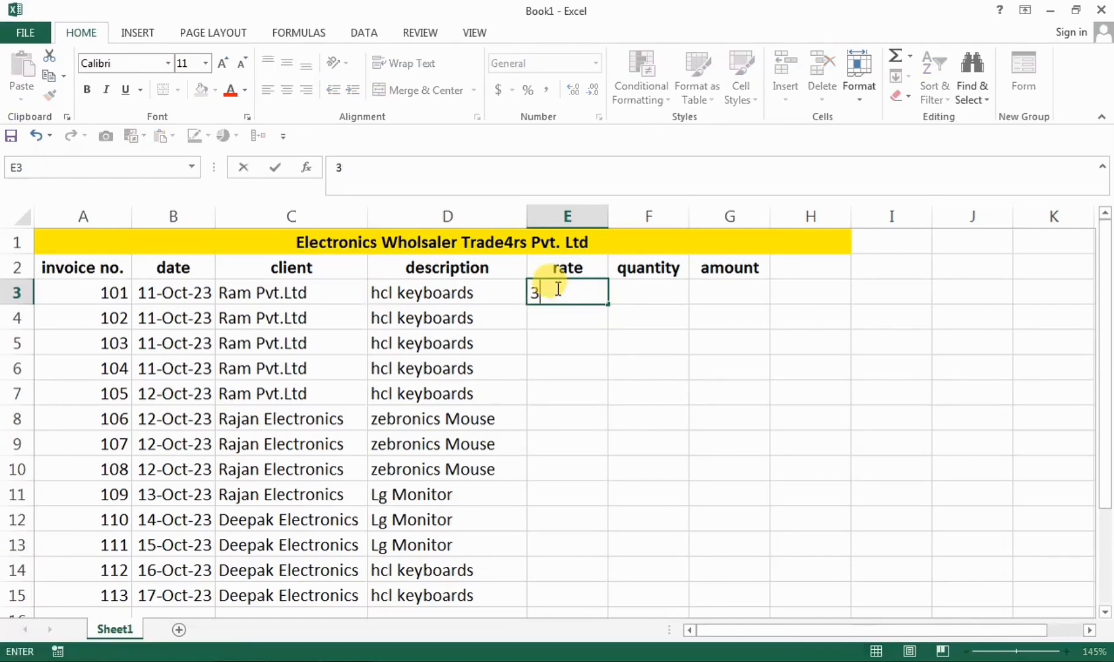
{"action": "key", "text": "Return"}
{"action": "left_click", "coordinate": [552, 286]}
{"action": "left_click_drag", "start_coordinate": [607, 304], "coordinate": [591, 468]}
Enter the rate 200 for the zebronics Mouse rows in E8:E10
{"action": "left_click", "coordinate": [576, 423]}
{"action": "type", "text": "200"}
{"action": "key", "text": "Return"}
{"action": "left_click", "coordinate": [588, 421]}
Enter the rate 6000 in E11 and copy it down the Lg Monitor rows
{"action": "left_click", "coordinate": [564, 493]}
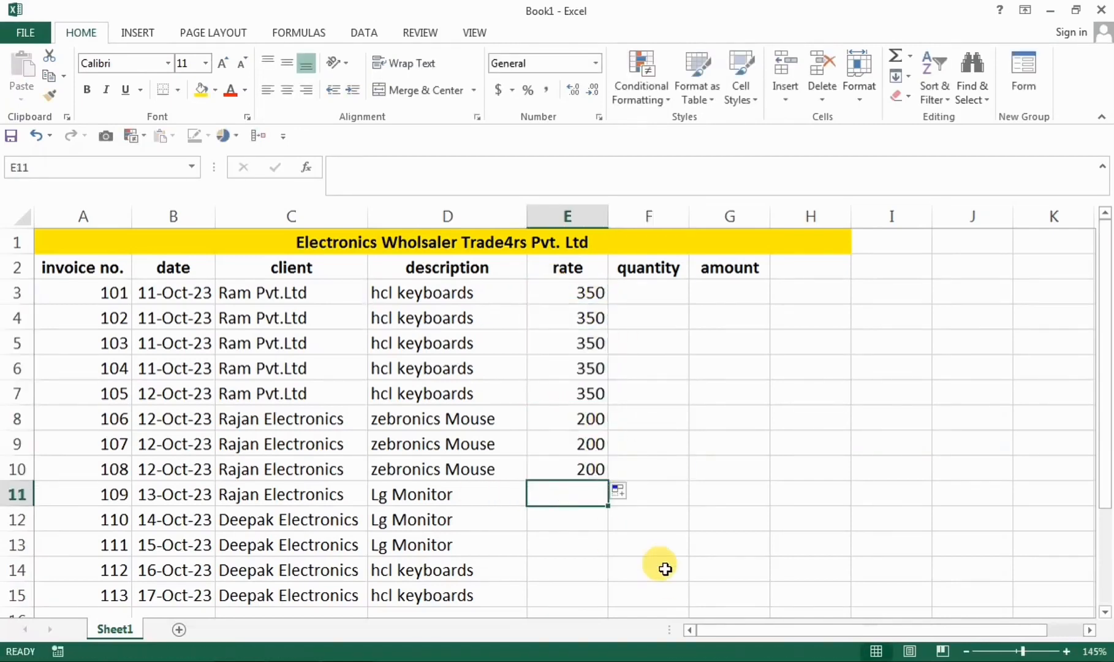
{"action": "type", "text": "6000"}
{"action": "key", "text": "Return"}
{"action": "left_click", "coordinate": [585, 494]}
{"action": "left_click_drag", "start_coordinate": [607, 506], "coordinate": [595, 596]}
Enter the rate 350 for the last two hcl keyboards rows, E14:E15
{"action": "left_click", "coordinate": [576, 570]}
{"action": "type", "text": "350"}
{"action": "key", "text": "Return"}
{"action": "left_click", "coordinate": [587, 568]}
Enter the quantities 150, 150, 100, 50 and 150 for the first five hcl keyboards rows, F3:F7
{"action": "left_click", "coordinate": [658, 286]}
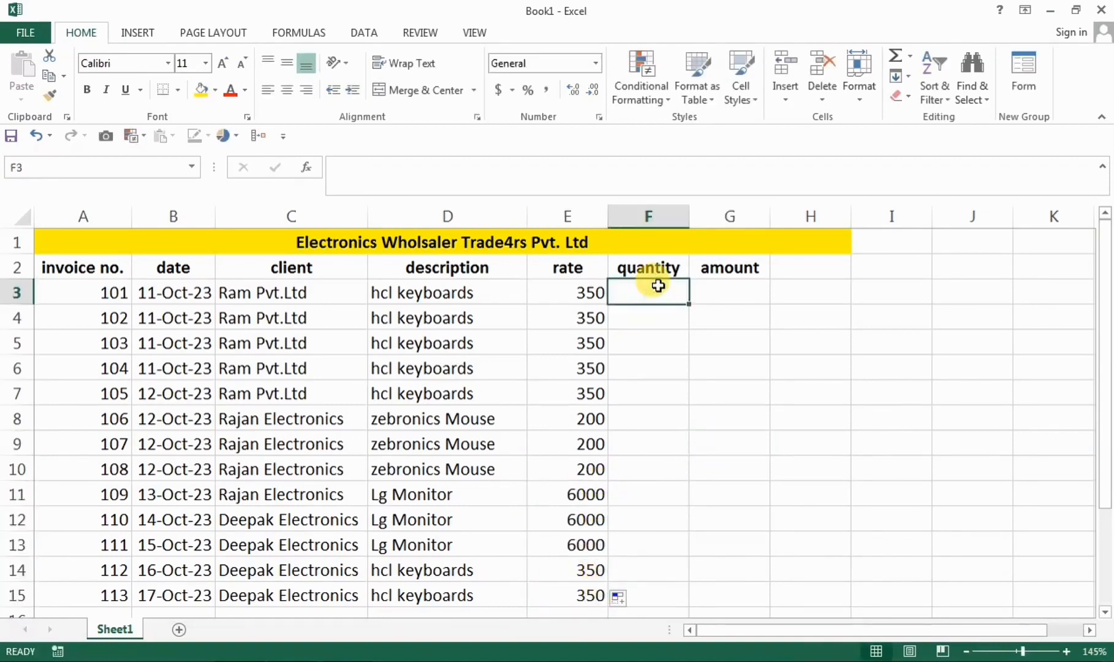
{"action": "type", "text": "150"}
{"action": "key", "text": "Return"}
{"action": "type", "text": "150"}
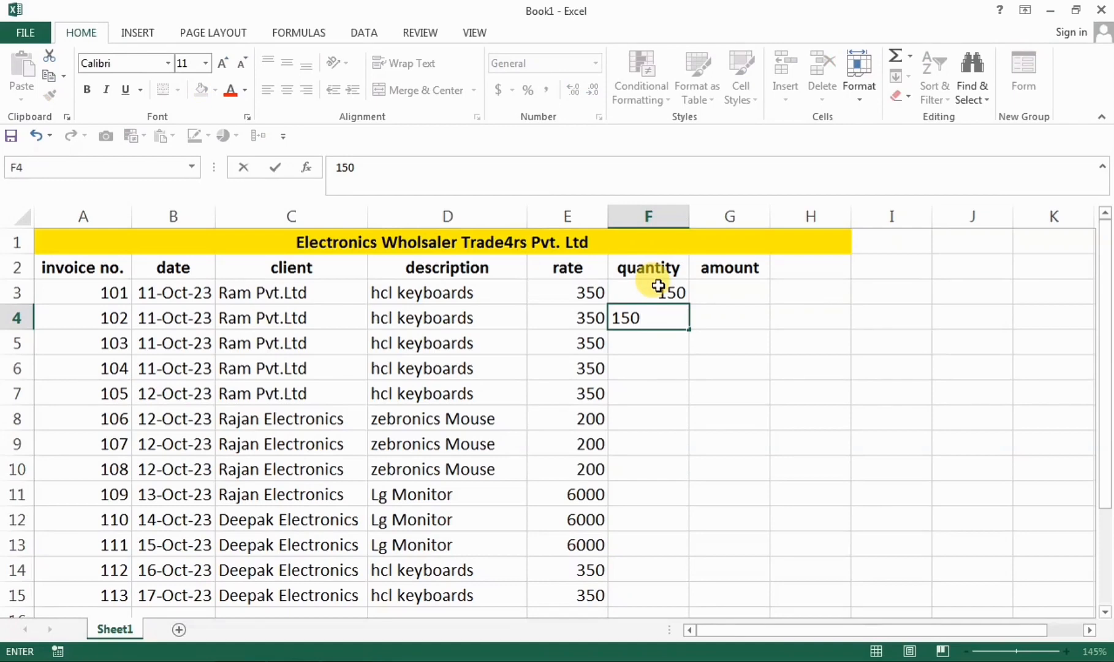
{"action": "key", "text": "Return"}
{"action": "type", "text": "100"}
{"action": "key", "text": "Return"}
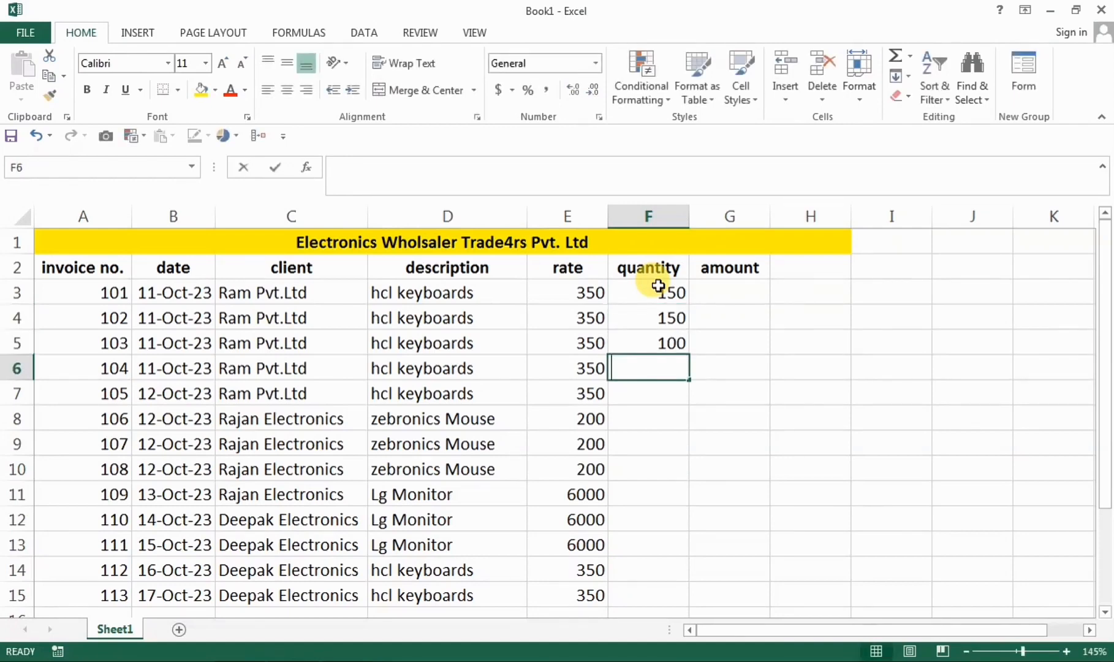
{"action": "type", "text": "50"}
{"action": "key", "text": "Return"}
{"action": "type", "text": "150"}
{"action": "key", "text": "Return"}
Enter the quantity 200 for each zebronics Mouse row in F8:F10
{"action": "type", "text": "200"}
{"action": "key", "text": "Return"}
{"action": "type", "text": "200"}
{"action": "key", "text": "Return"}
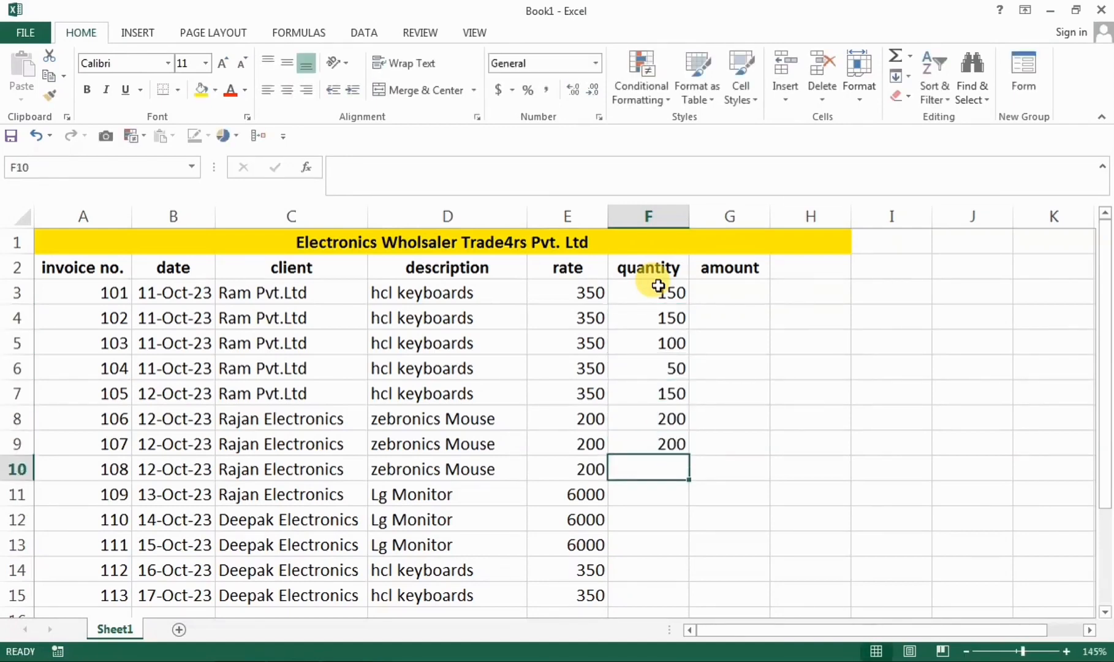
{"action": "type", "text": "200"}
{"action": "key", "text": "Return"}
Enter the quantities 15, 15 and 30 for the Lg Monitor rows in F11:F13
{"action": "type", "text": "15"}
{"action": "key", "text": "Return"}
{"action": "type", "text": "15"}
{"action": "key", "text": "Return"}
{"action": "type", "text": "30"}
{"action": "key", "text": "Return"}
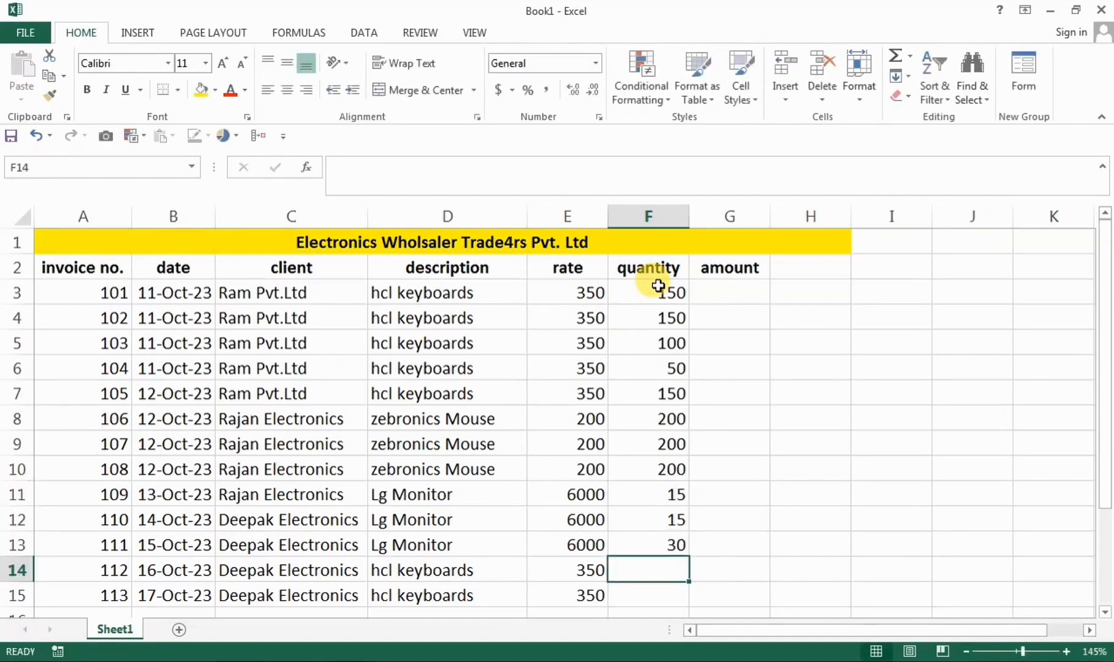
Enter the quantities 120 and 110 for the last two hcl keyboards rows, F14:F15
{"action": "type", "text": "120"}
{"action": "key", "text": "Return"}
{"action": "type", "text": "110"}
{"action": "left_click", "coordinate": [810, 367]}
Widen the amount column slightly and calculate rate times quantity with =E3*F3 in G3, filled down through G15
{"action": "left_click_drag", "start_coordinate": [769, 216], "coordinate": [779, 216]}
{"action": "left_click", "coordinate": [746, 288]}
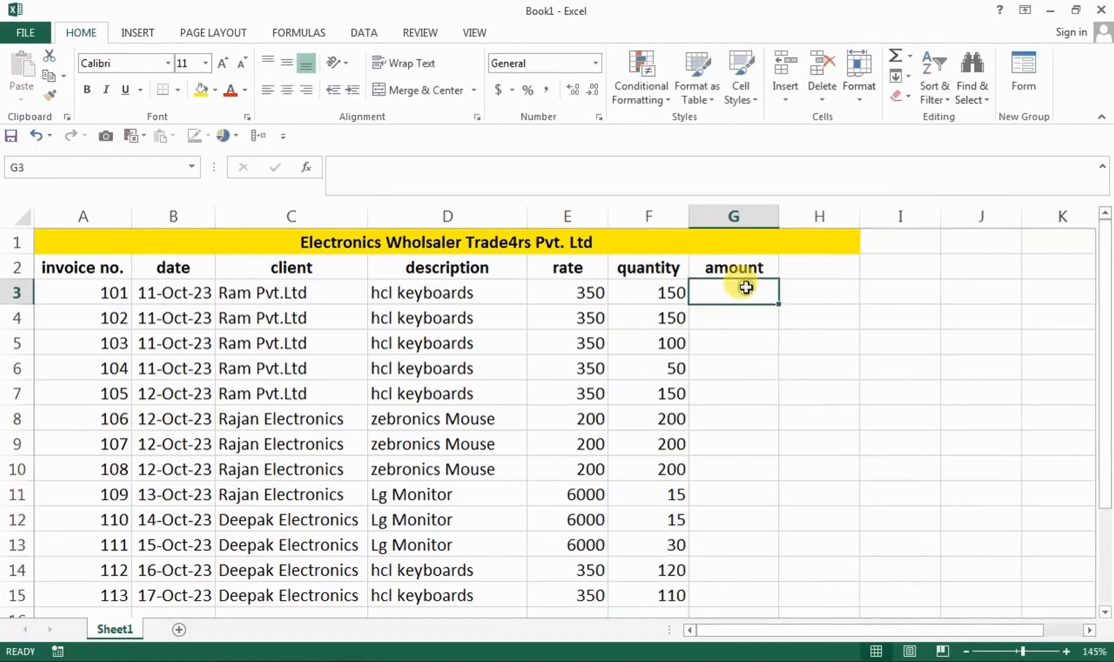
{"action": "type", "text": "="}
{"action": "left_click", "coordinate": [573, 294]}
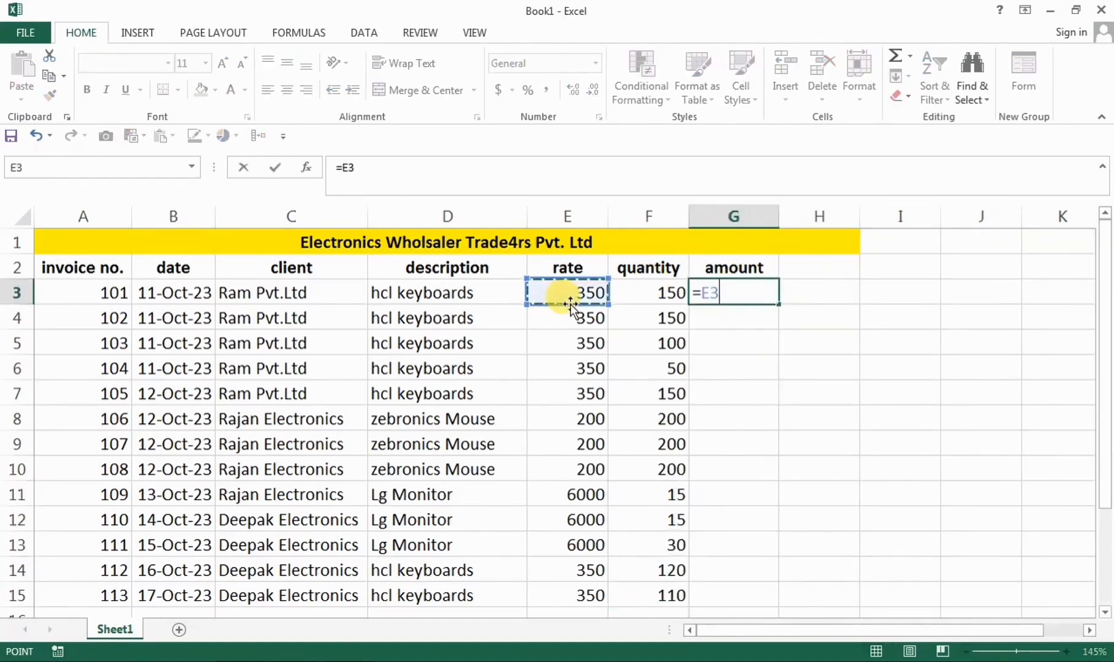
{"action": "type", "text": "*"}
{"action": "left_click", "coordinate": [664, 294]}
{"action": "key", "text": "Return"}
{"action": "left_click", "coordinate": [753, 292]}
{"action": "double_click", "coordinate": [777, 304]}
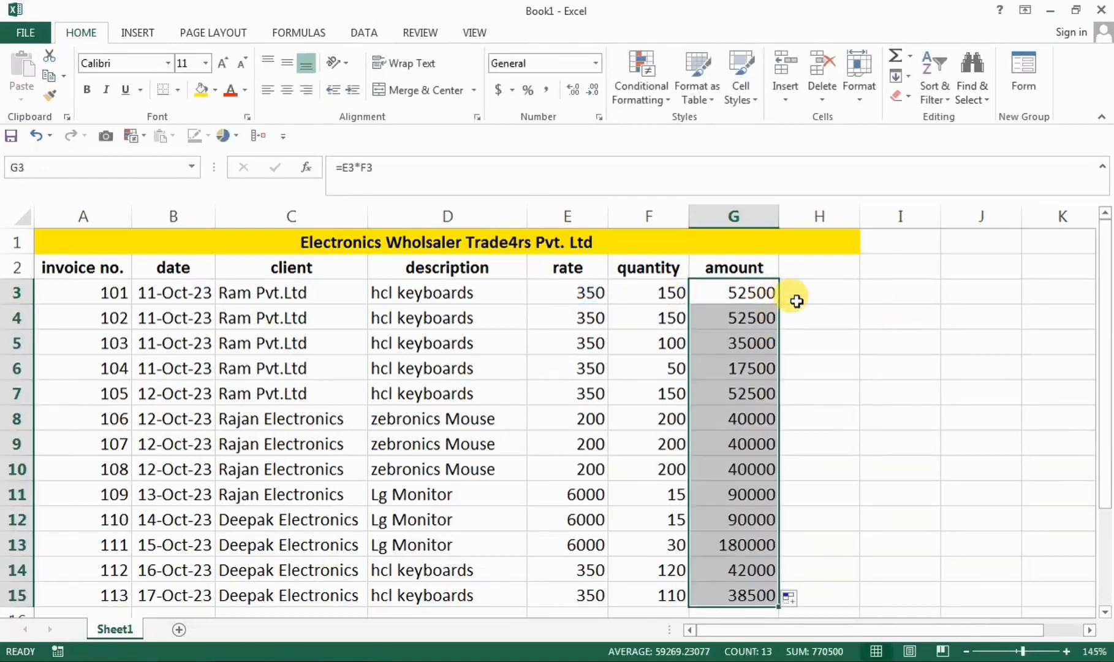
Apply all borders to the invoice data range A2:G15
{"action": "left_click_drag", "start_coordinate": [83, 268], "coordinate": [737, 592]}
{"action": "left_click", "coordinate": [177, 89]}
{"action": "left_click", "coordinate": [204, 231]}
{"action": "left_click", "coordinate": [547, 318]}
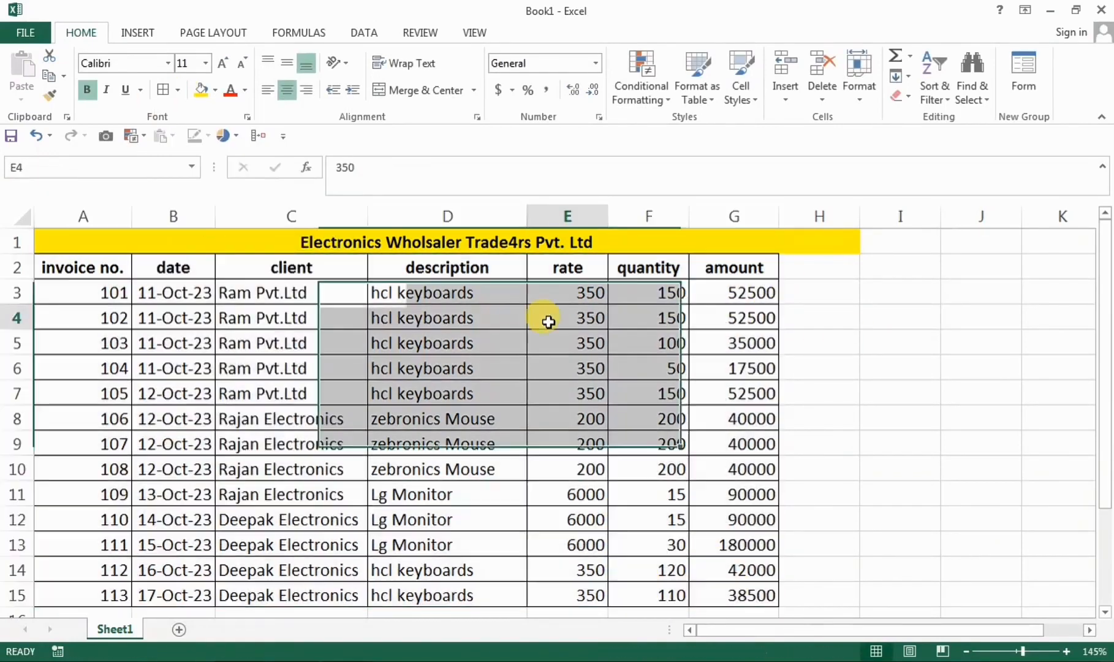
Fill the header cells A2:G2 with the standard green color
{"action": "left_click_drag", "start_coordinate": [83, 268], "coordinate": [716, 266]}
{"action": "left_click", "coordinate": [216, 89]}
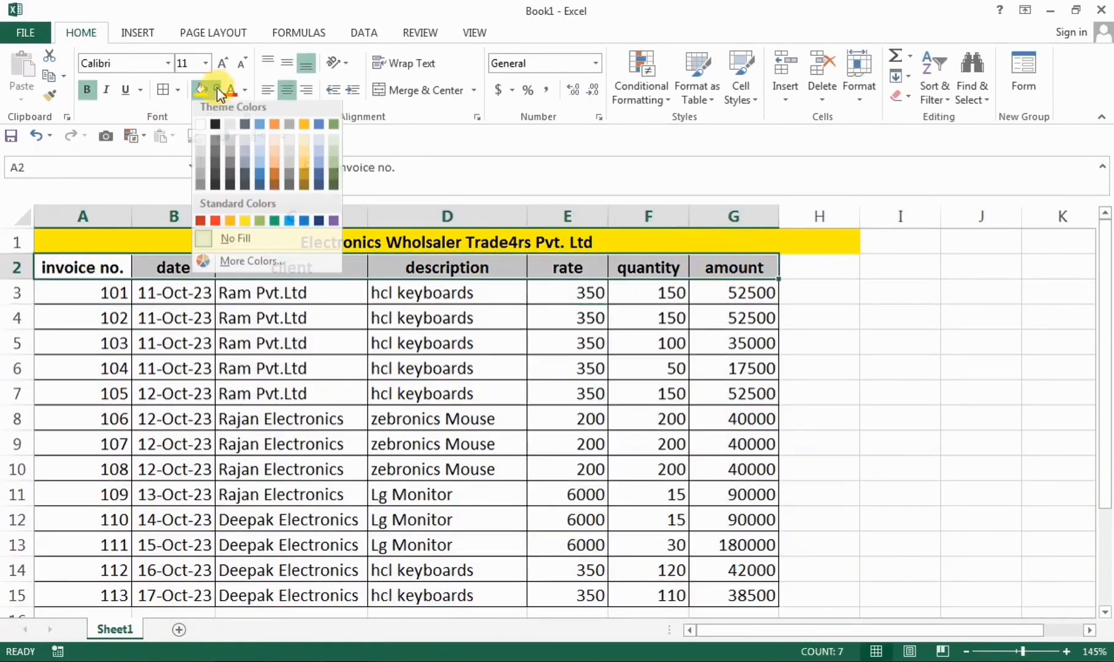
{"action": "left_click", "coordinate": [275, 220]}
{"action": "left_click", "coordinate": [481, 338]}
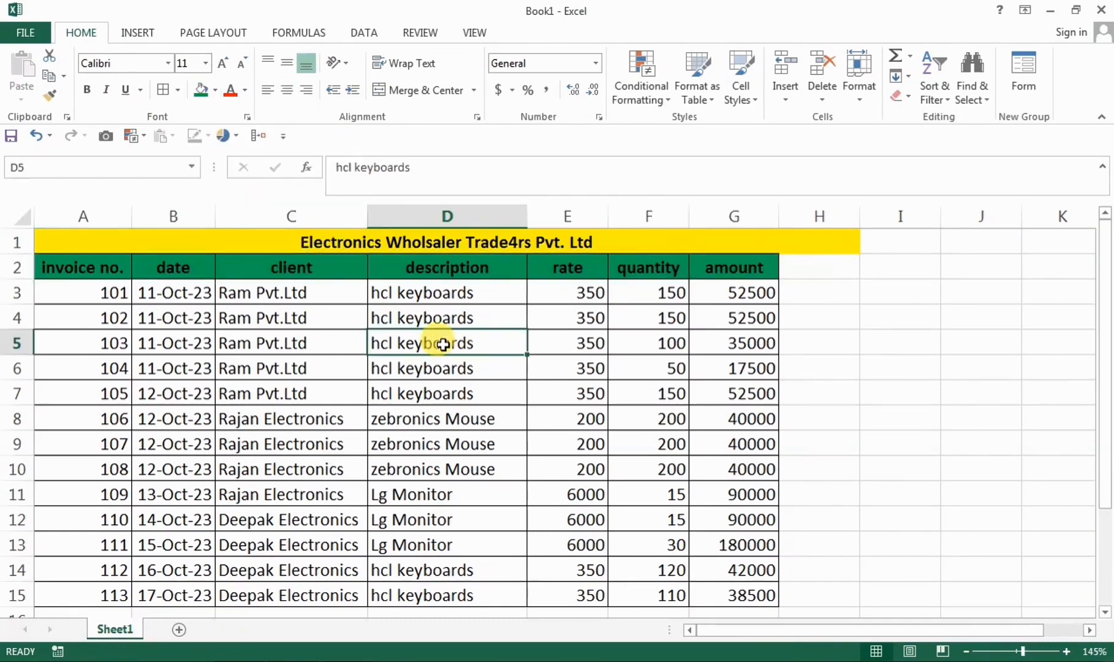
Make the data rows A3:G15 bold and center them horizontally
{"action": "left_click", "coordinate": [93, 292]}
{"action": "key", "text": "ctrl+shift+Down"}
{"action": "key", "text": "ctrl+shift+Right"}
{"action": "left_click", "coordinate": [86, 89]}
{"action": "left_click", "coordinate": [287, 89]}
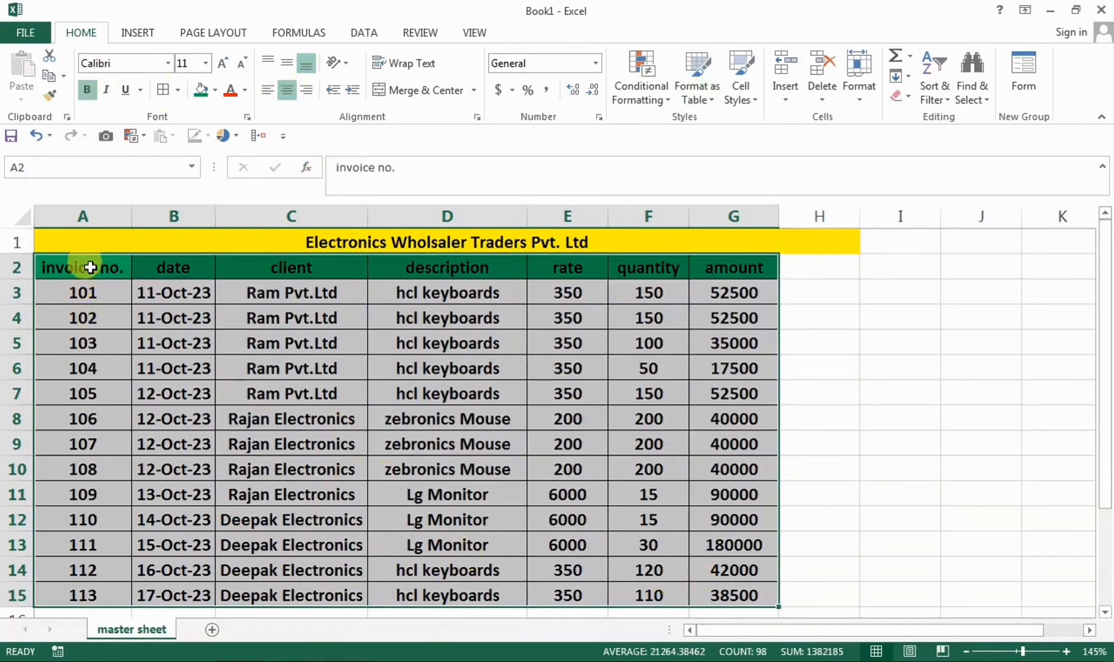
Convert the range A2:G15 into an Excel table that has headers
{"action": "left_click_drag", "start_coordinate": [90, 267], "coordinate": [700, 274]}
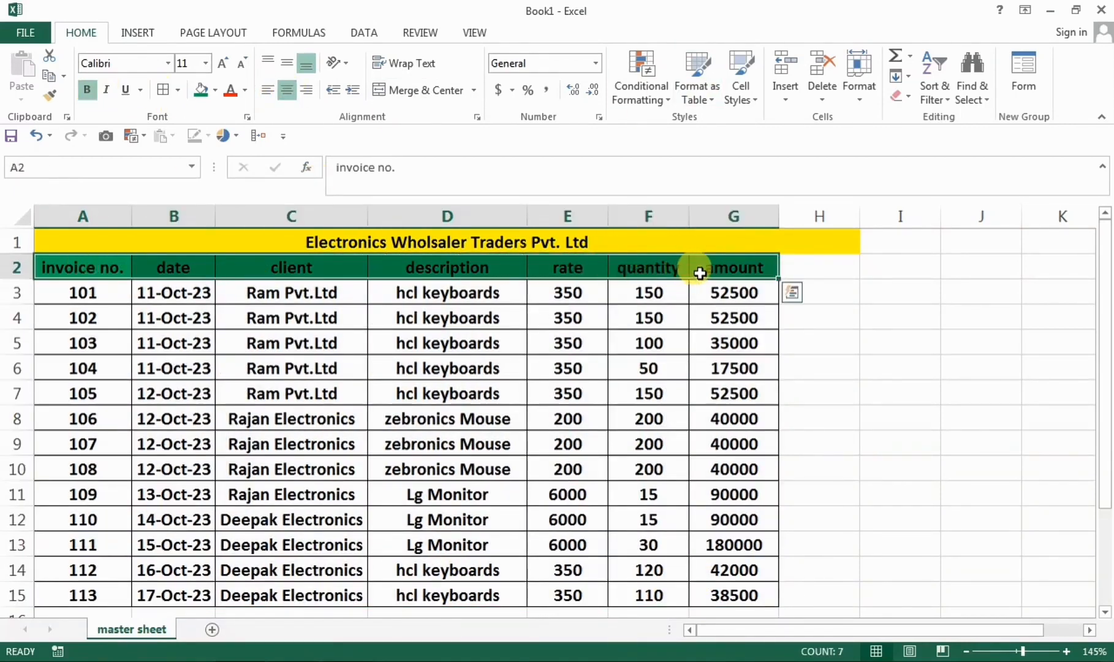
{"action": "key", "text": "ctrl+Down"}
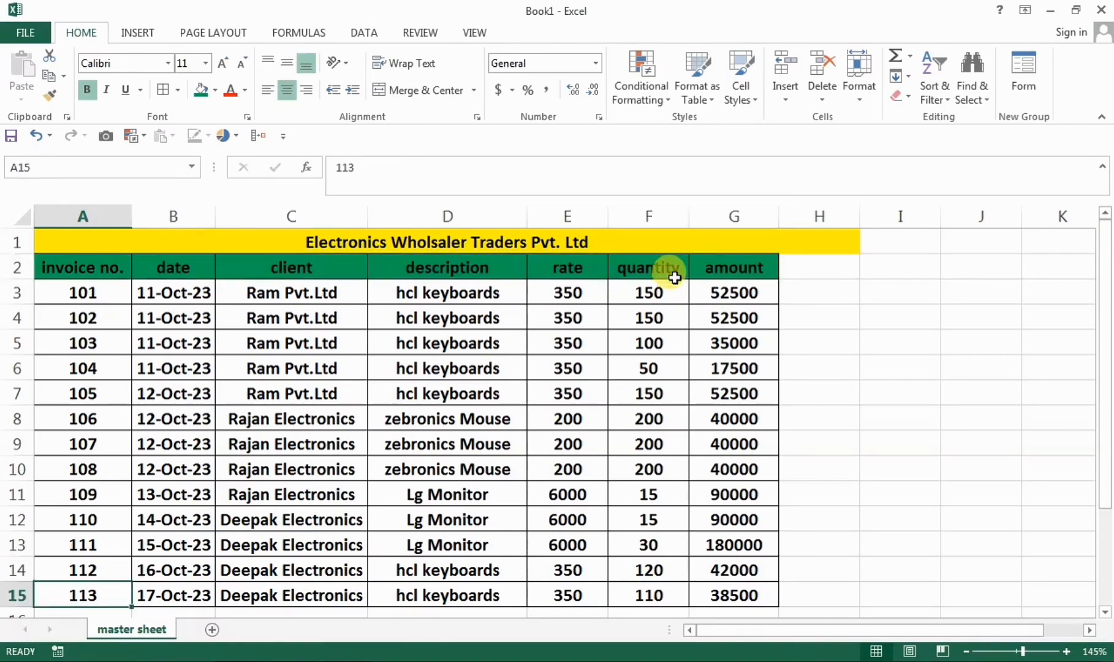
{"action": "left_click_drag", "start_coordinate": [104, 266], "coordinate": [693, 585]}
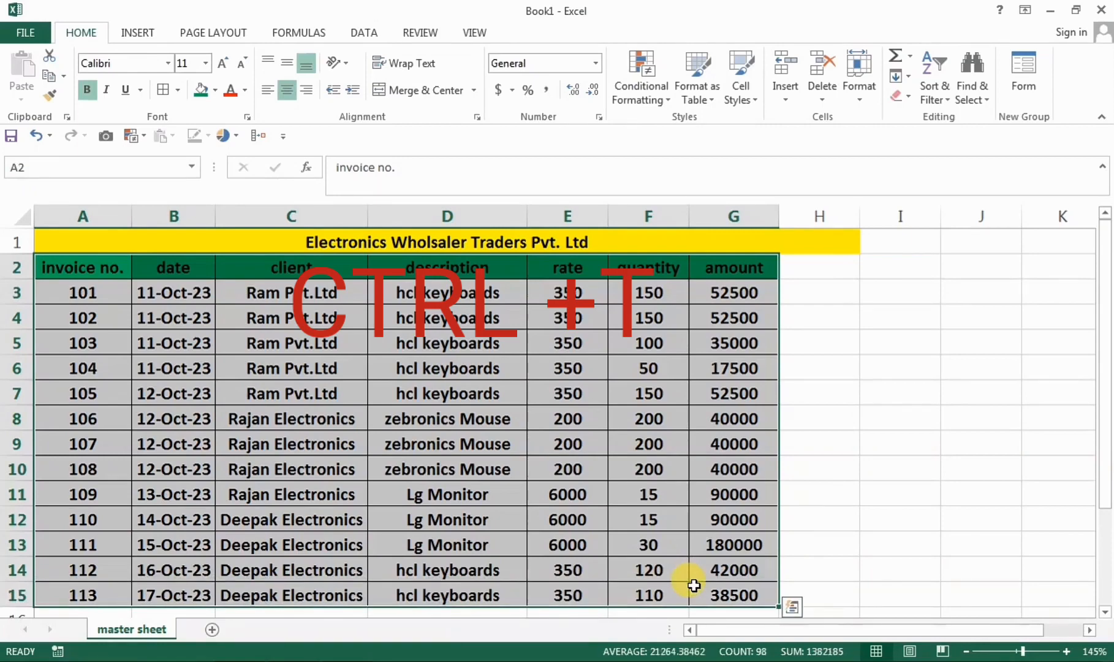
{"action": "key", "text": "ctrl+t"}
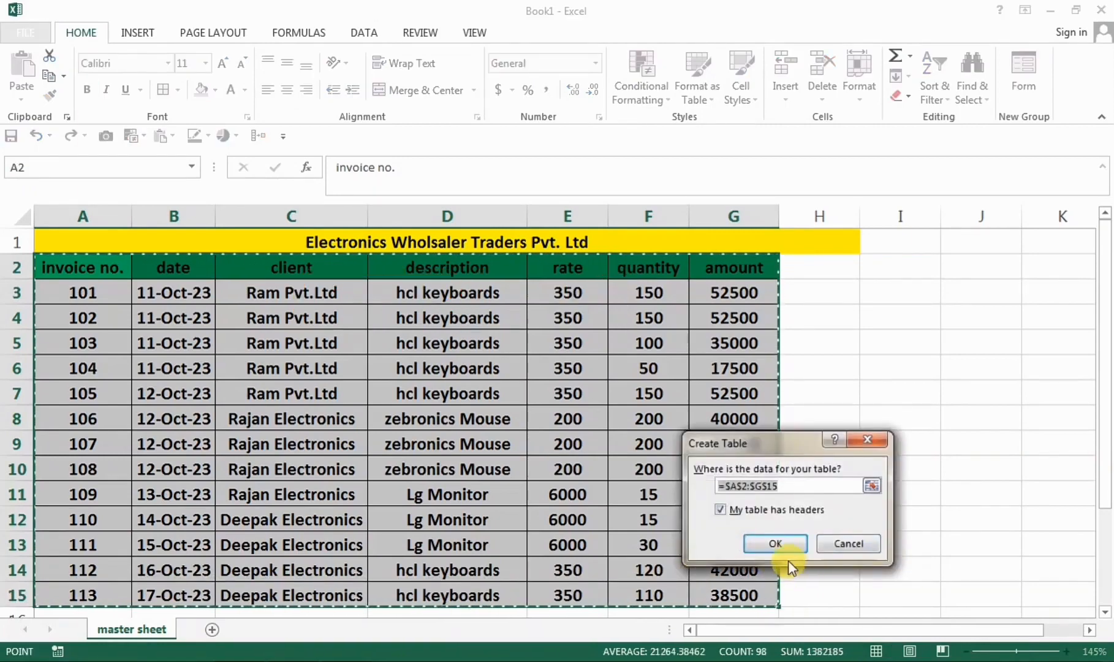
{"action": "left_click", "coordinate": [776, 544]}
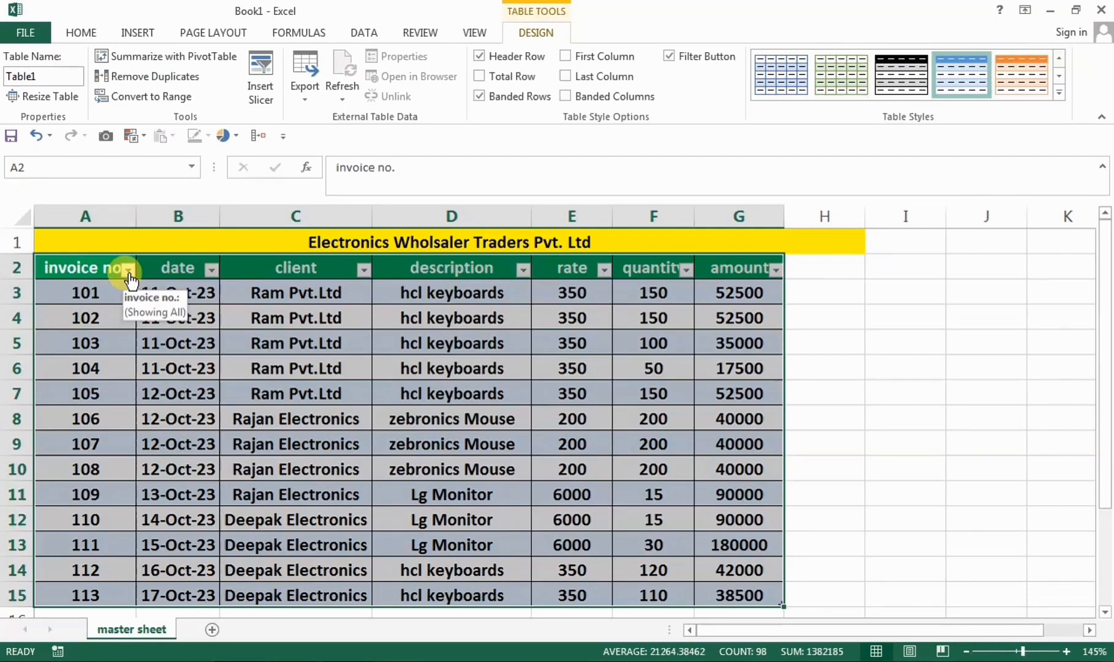
Create a PivotTable from the whole invoice table, Table1, on a new worksheet
{"action": "left_click", "coordinate": [137, 31]}
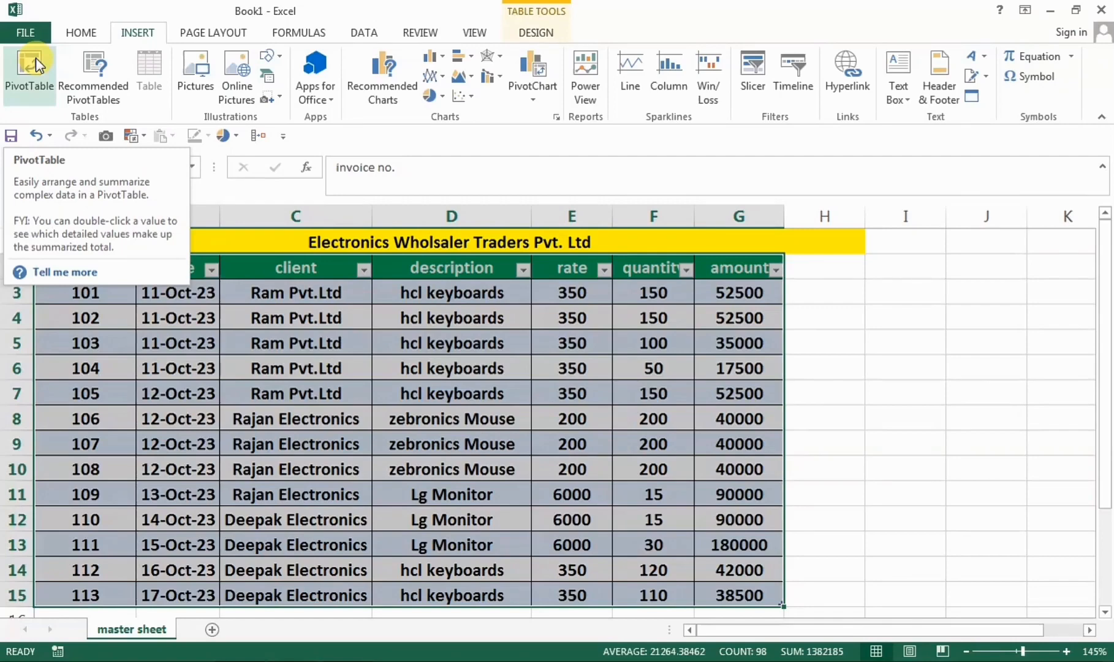
{"action": "left_click", "coordinate": [297, 368]}
{"action": "left_click", "coordinate": [138, 270]}
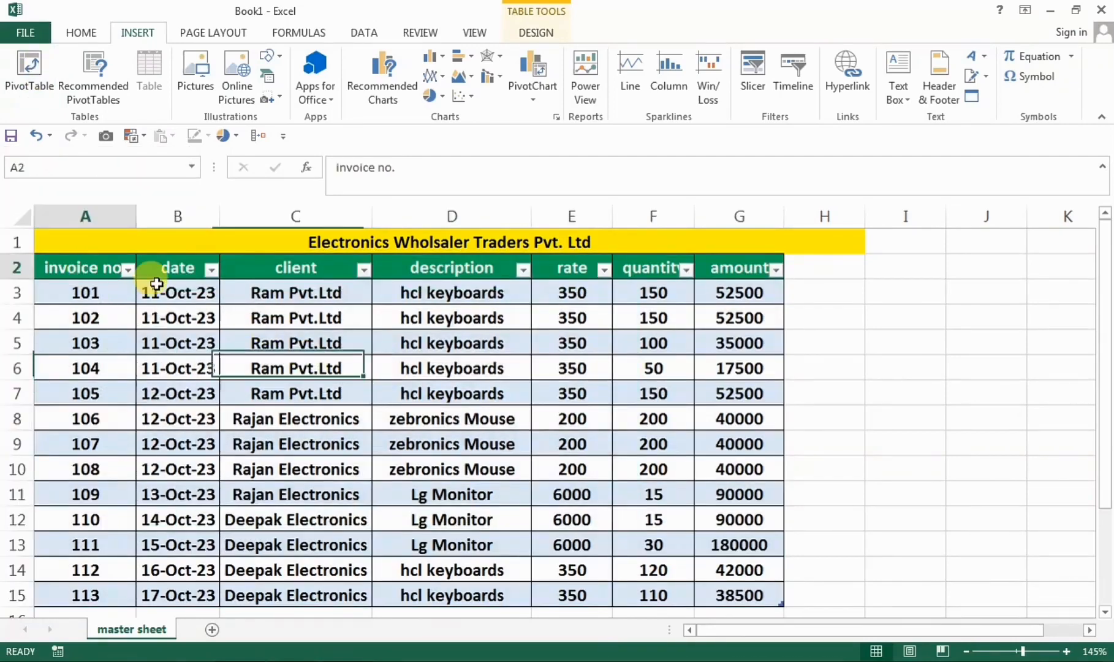
{"action": "left_click_drag", "start_coordinate": [156, 283], "coordinate": [724, 579]}
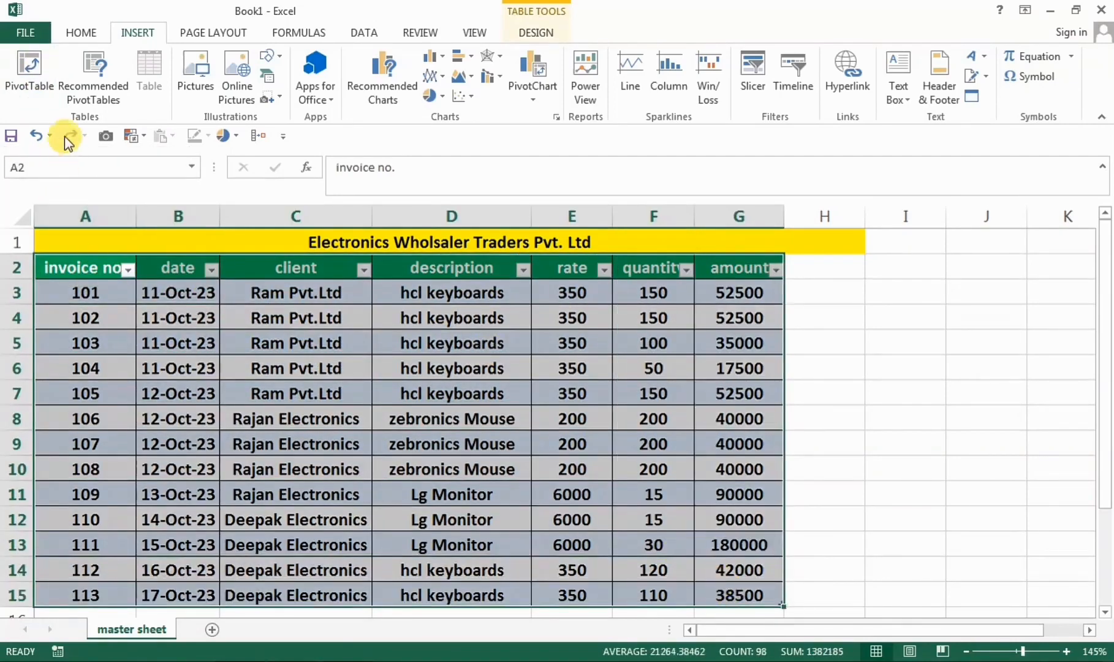
{"action": "left_click", "coordinate": [31, 82]}
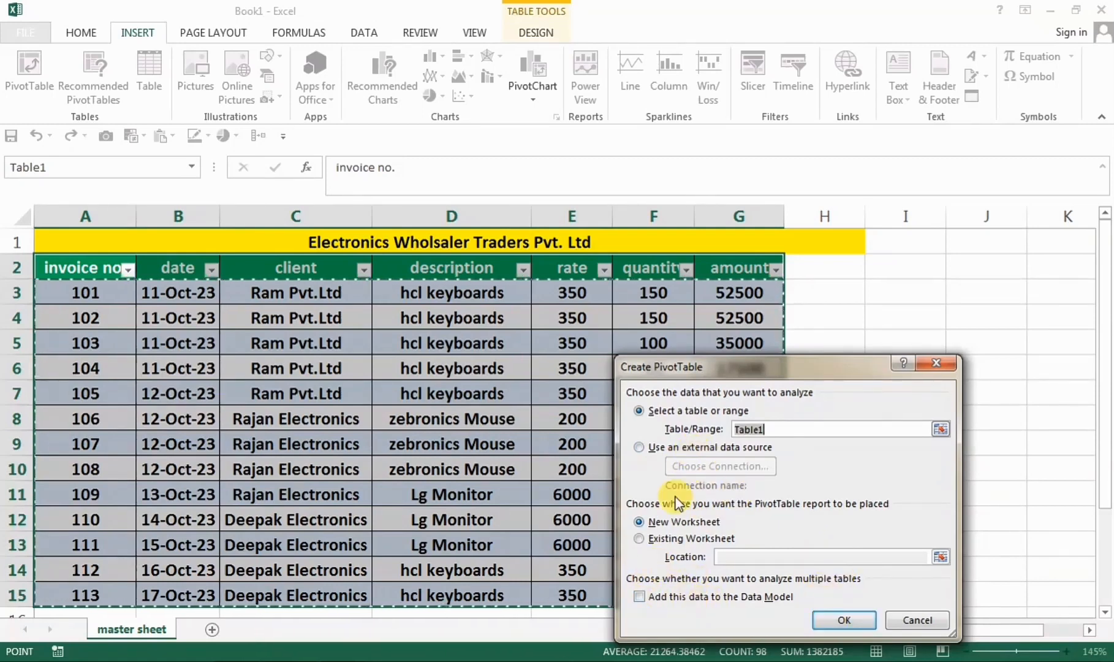
{"action": "left_click", "coordinate": [856, 625]}
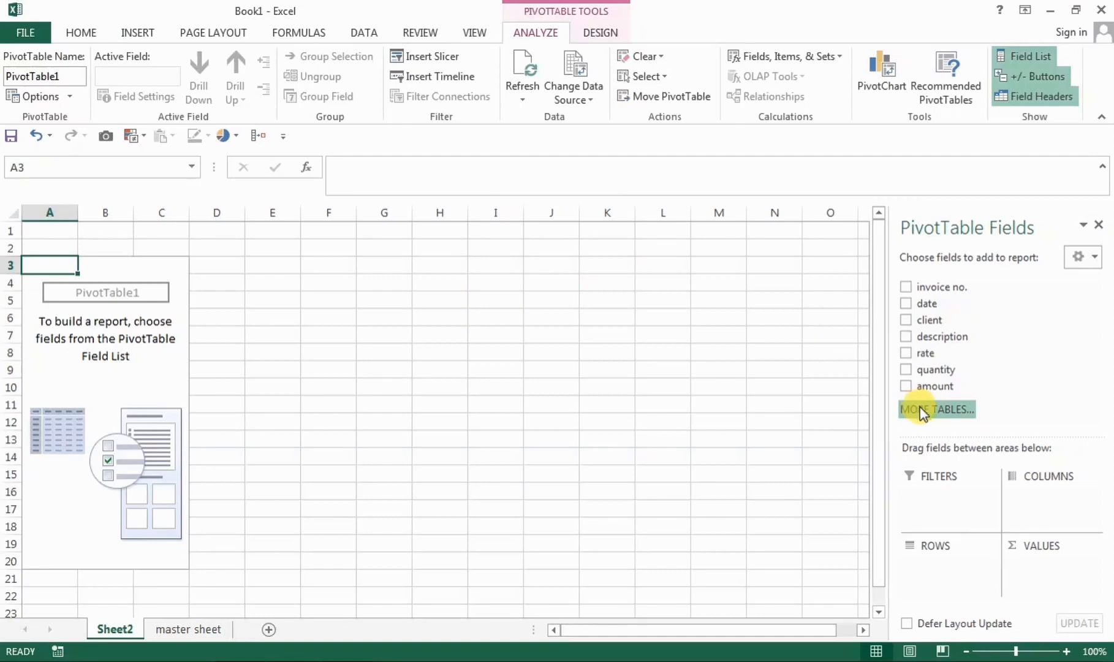
{"action": "left_click_drag", "start_coordinate": [1017, 435], "coordinate": [1013, 468]}
{"action": "left_click", "coordinate": [951, 412]}
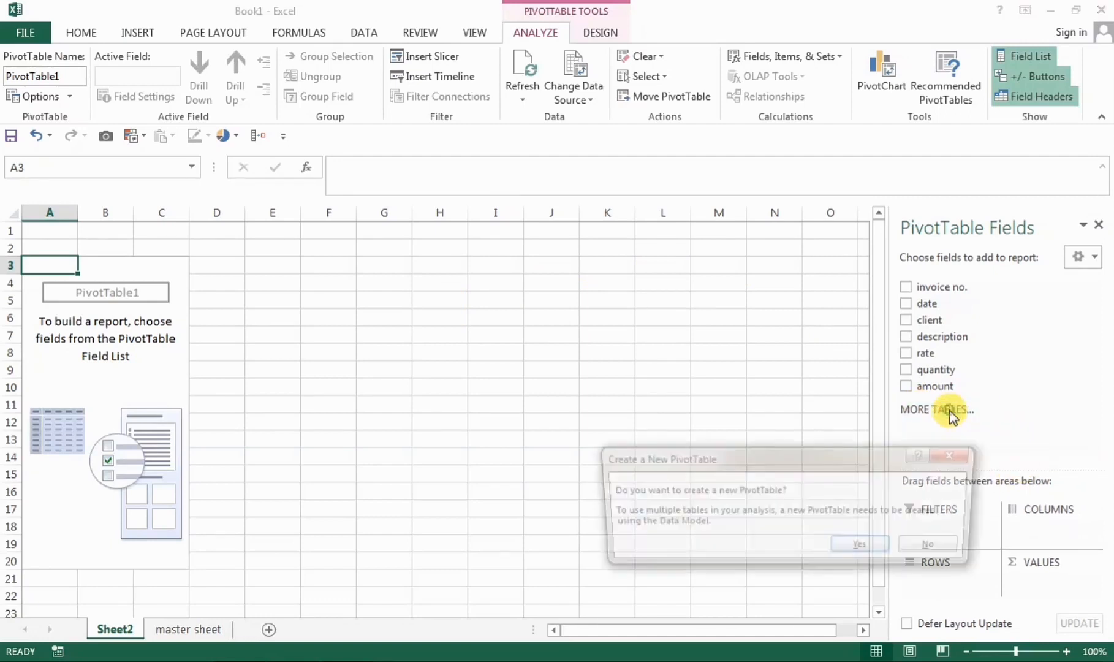
{"action": "left_click", "coordinate": [948, 550]}
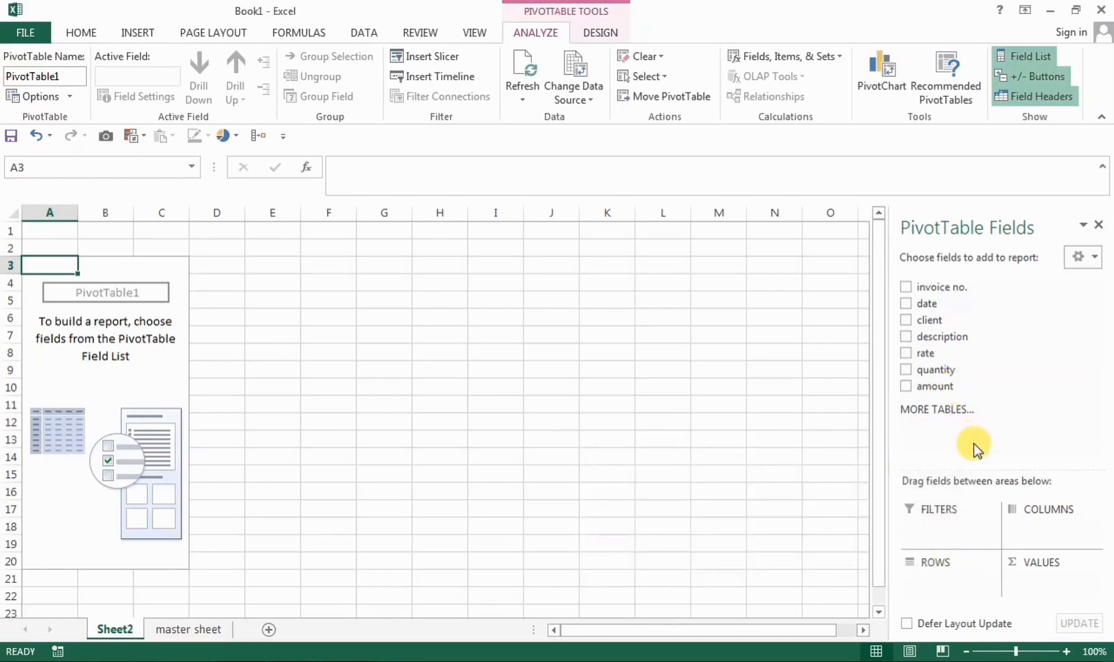
{"action": "left_click_drag", "start_coordinate": [973, 468], "coordinate": [981, 436]}
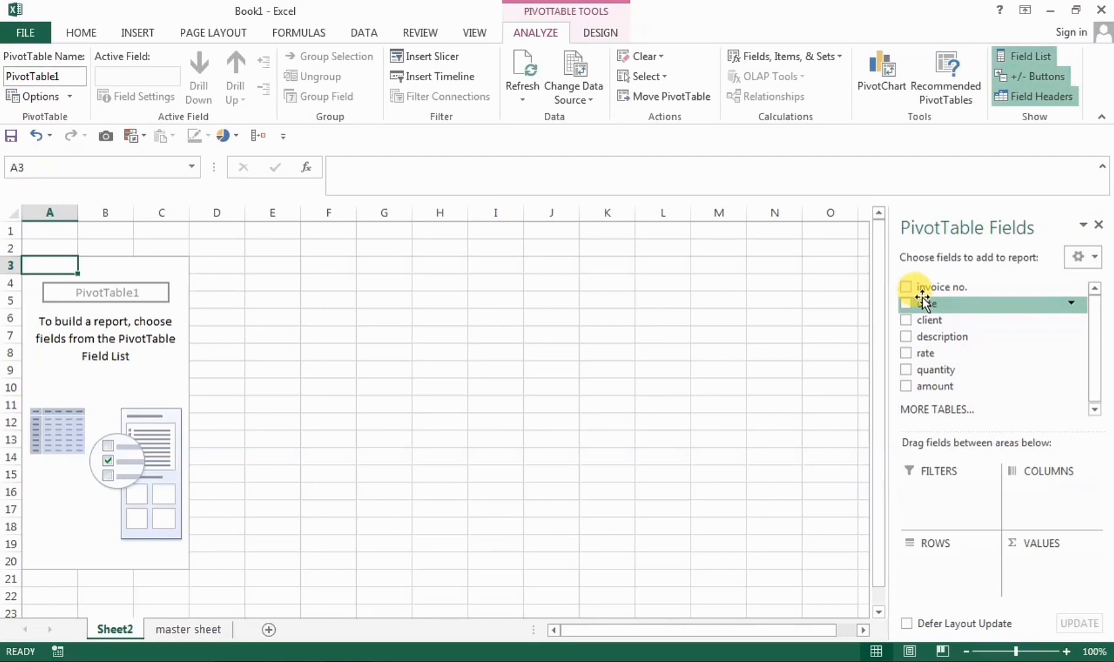
Add invoice no., date, client and description as PivotTable rows, and rate, quantity and amount as summed values
{"action": "left_click_drag", "start_coordinate": [932, 288], "coordinate": [926, 565]}
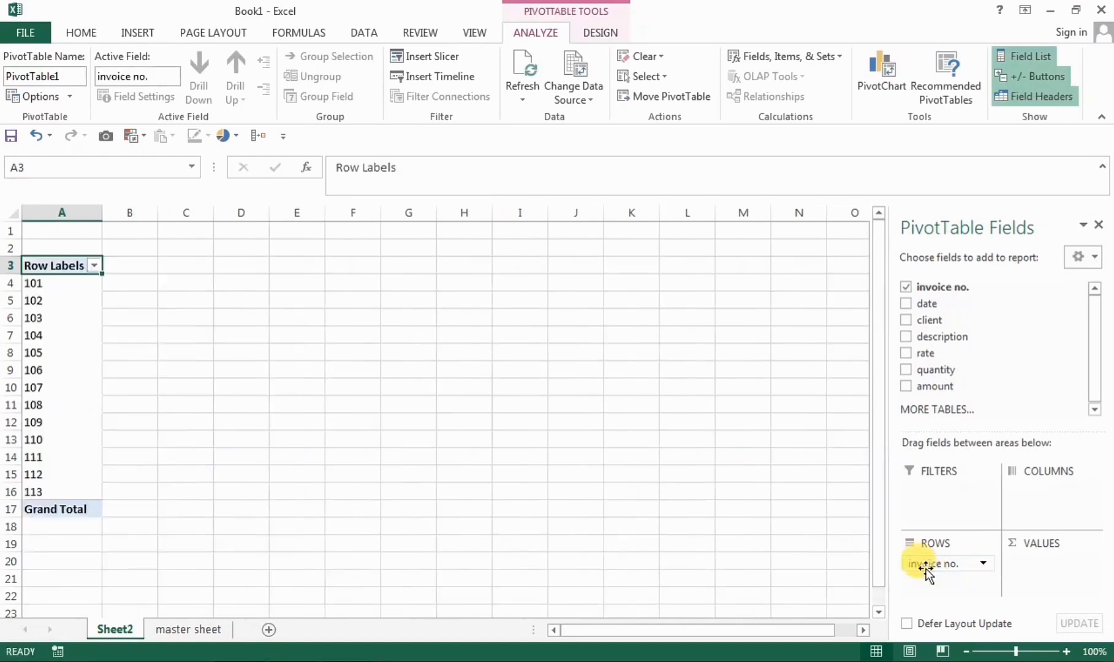
{"action": "left_click", "coordinate": [905, 303]}
{"action": "left_click", "coordinate": [905, 320]}
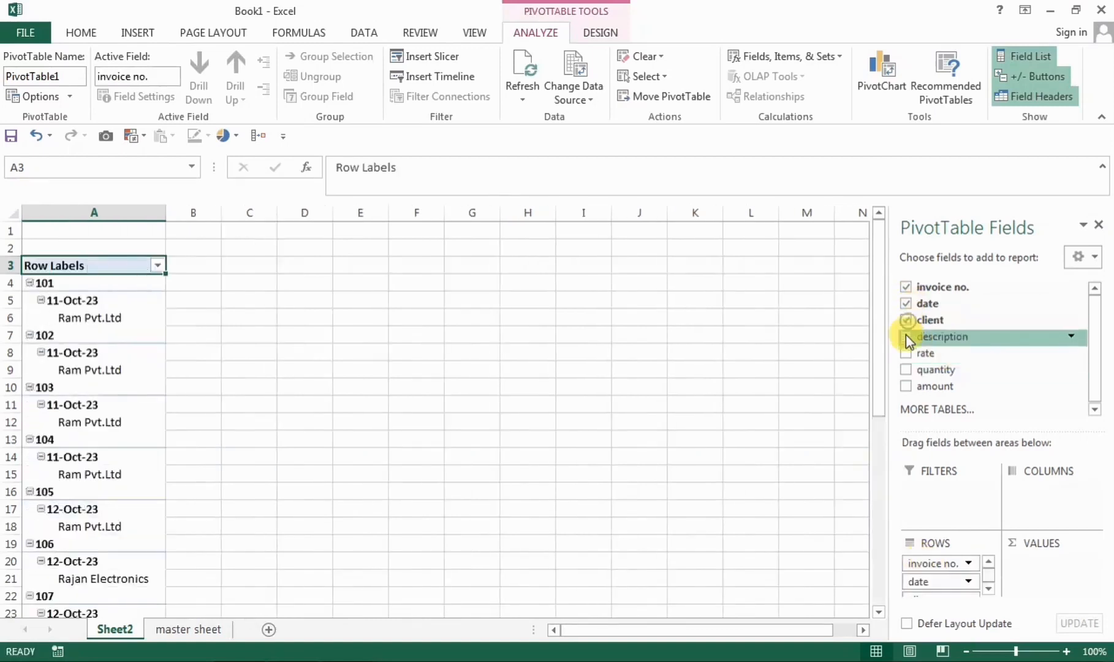
{"action": "left_click", "coordinate": [905, 353]}
{"action": "left_click", "coordinate": [905, 370]}
{"action": "left_click", "coordinate": [906, 386]}
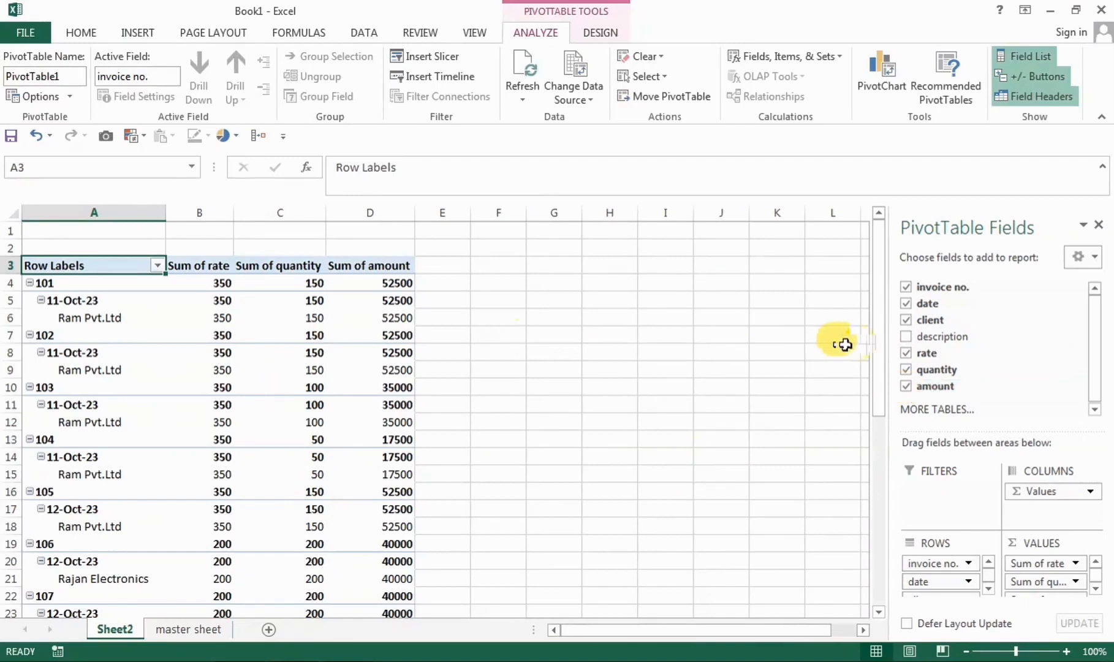
{"action": "left_click", "coordinate": [905, 336]}
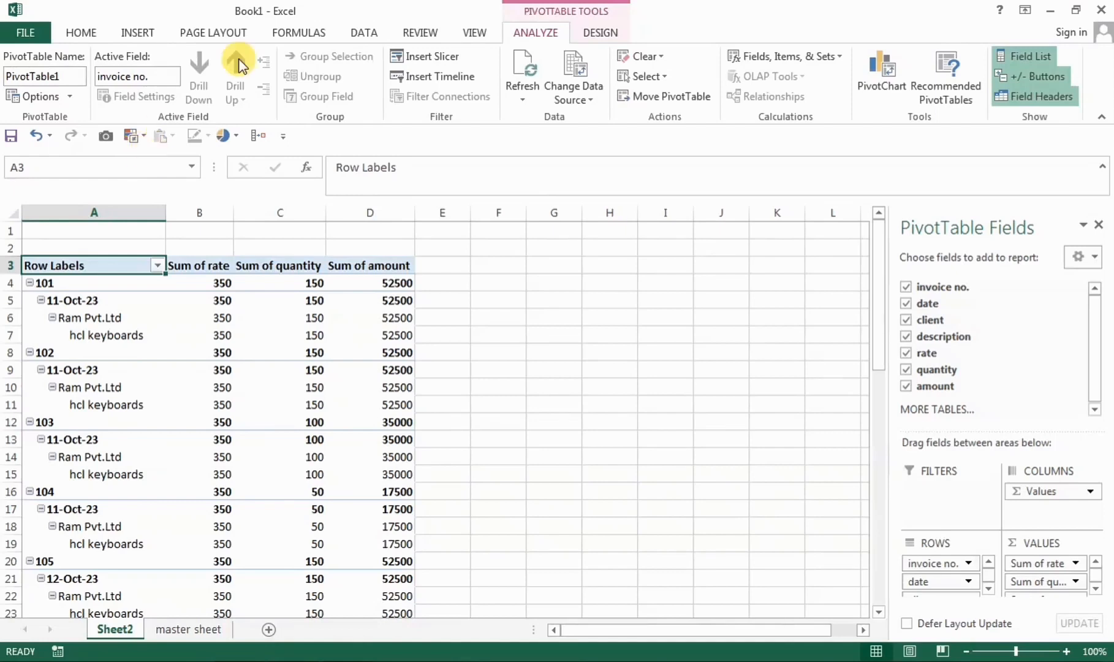
Set the PivotTable to show no subtotals and turn grand totals off for rows and columns
{"action": "left_click", "coordinate": [601, 33]}
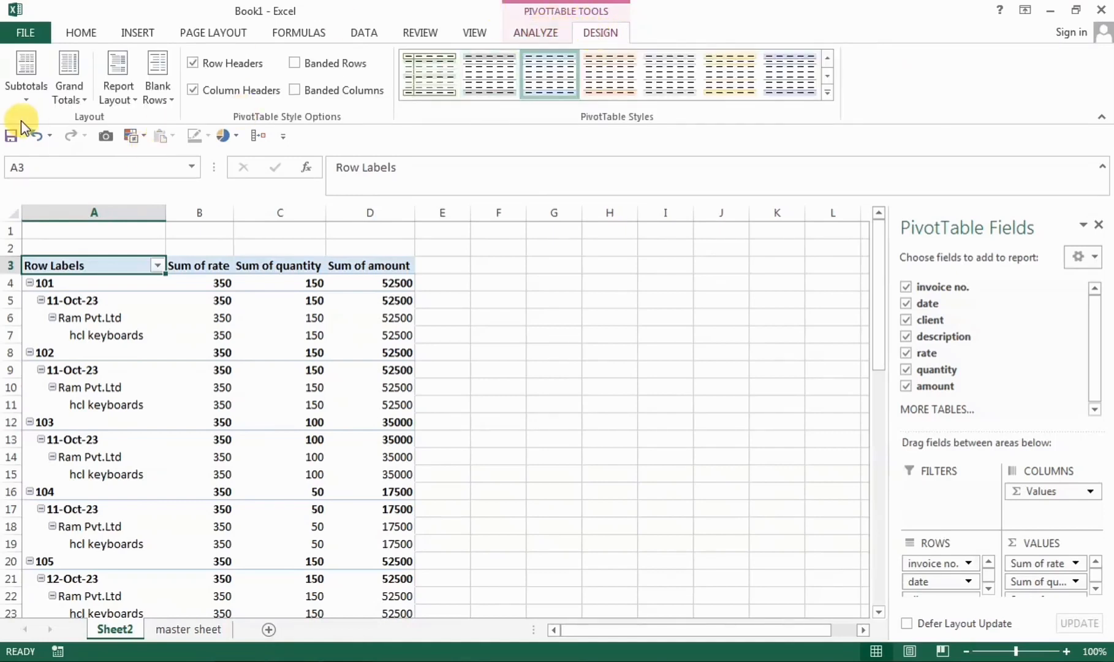
{"action": "left_click", "coordinate": [26, 93]}
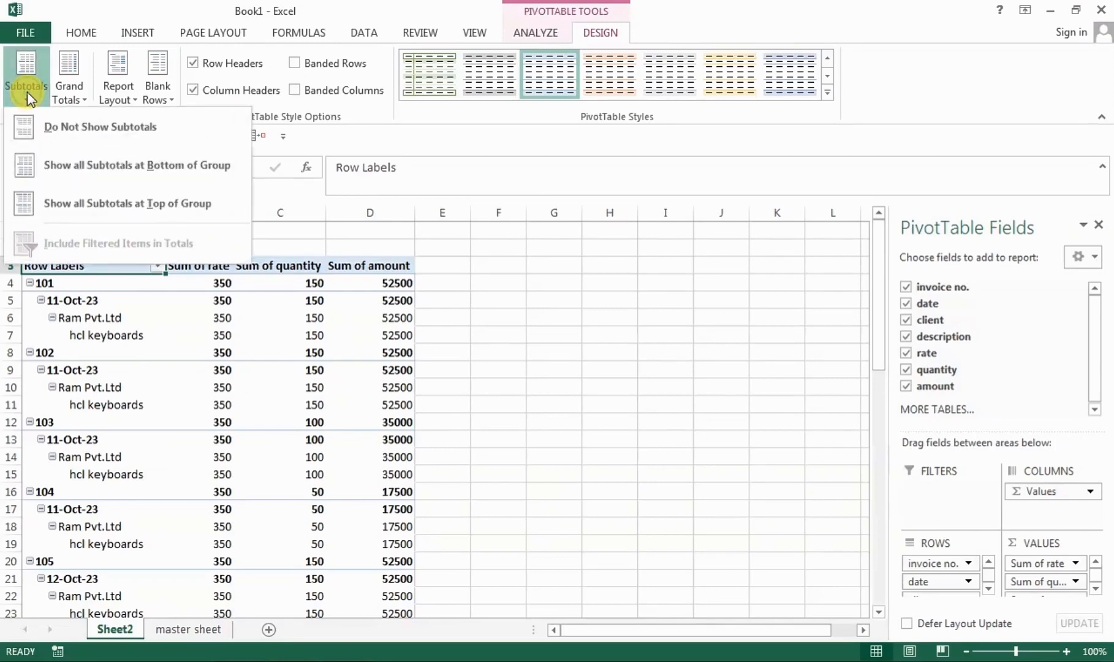
{"action": "left_click", "coordinate": [120, 126]}
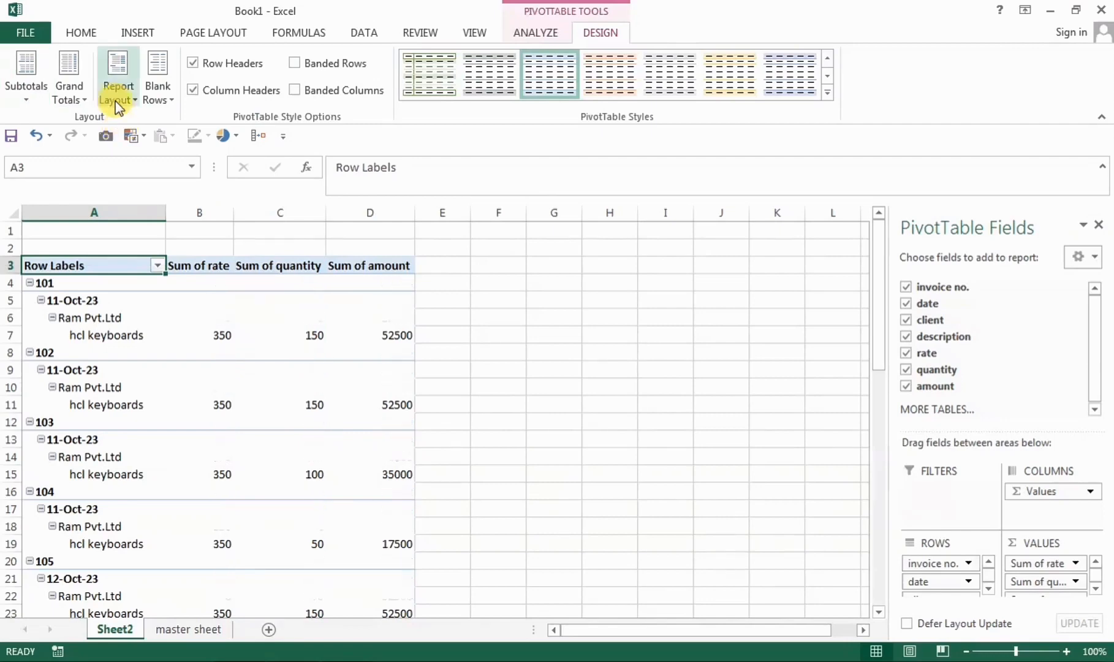
{"action": "left_click", "coordinate": [76, 91]}
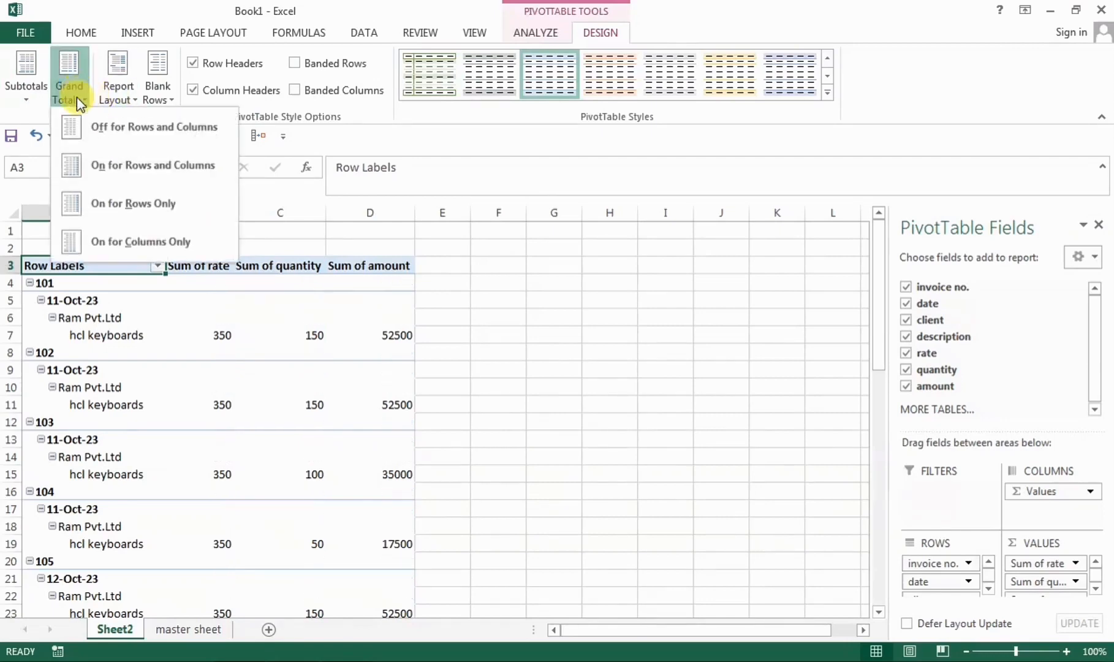
{"action": "left_click", "coordinate": [85, 128]}
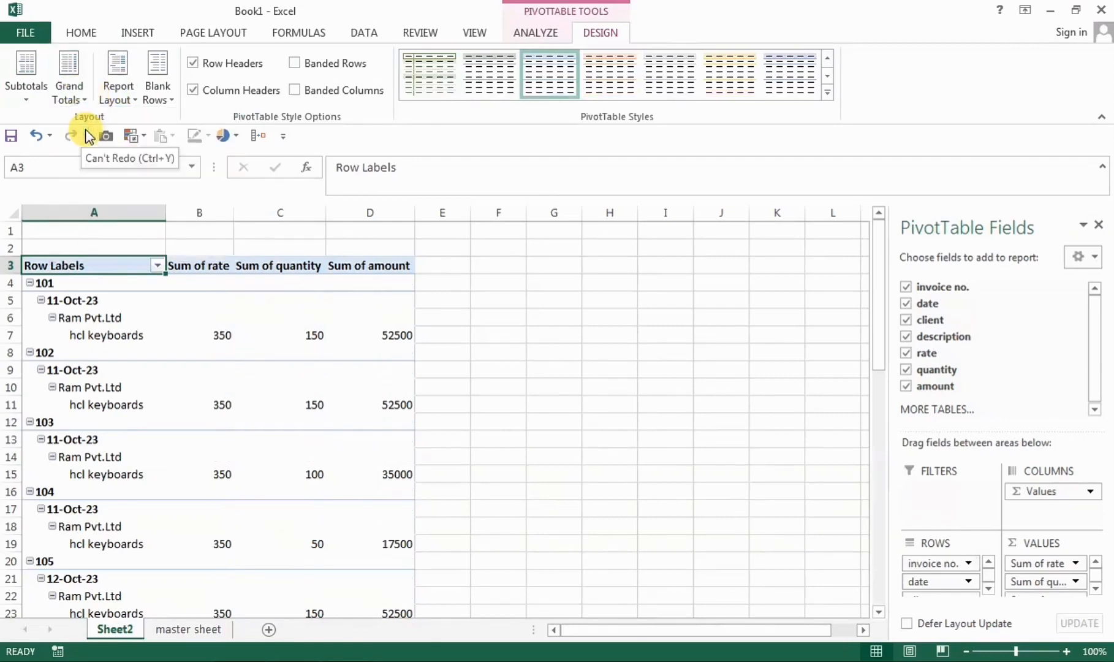
{"action": "left_click", "coordinate": [482, 418]}
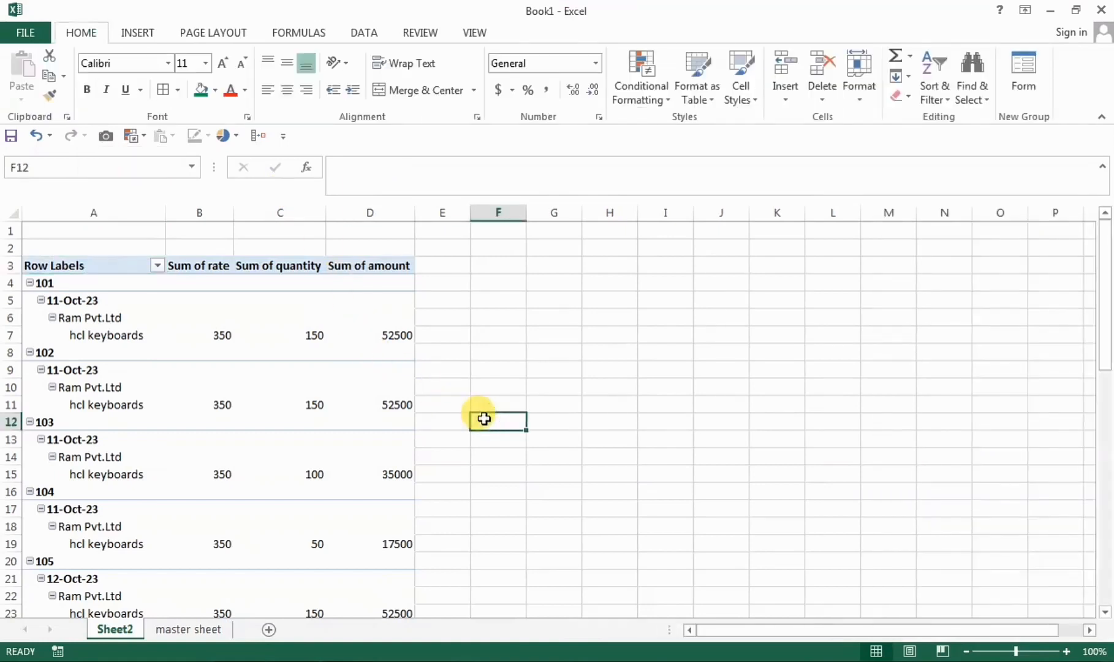
Show the PivotTable in tabular form and autofit the client, description and invoice no. columns
{"action": "left_click", "coordinate": [372, 408]}
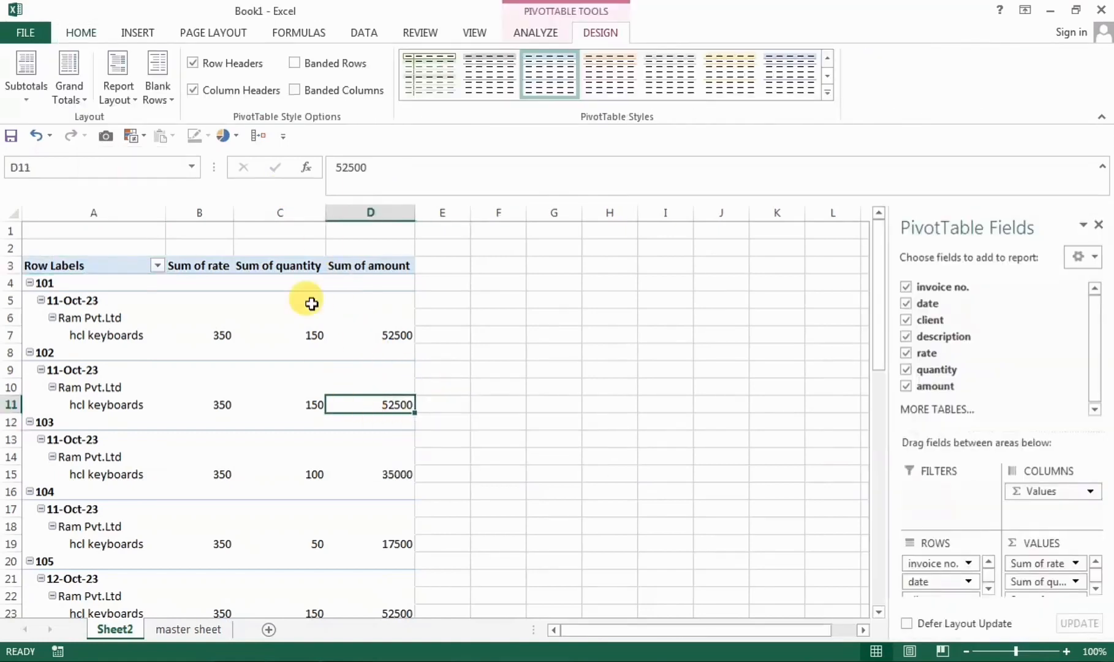
{"action": "left_click", "coordinate": [119, 72]}
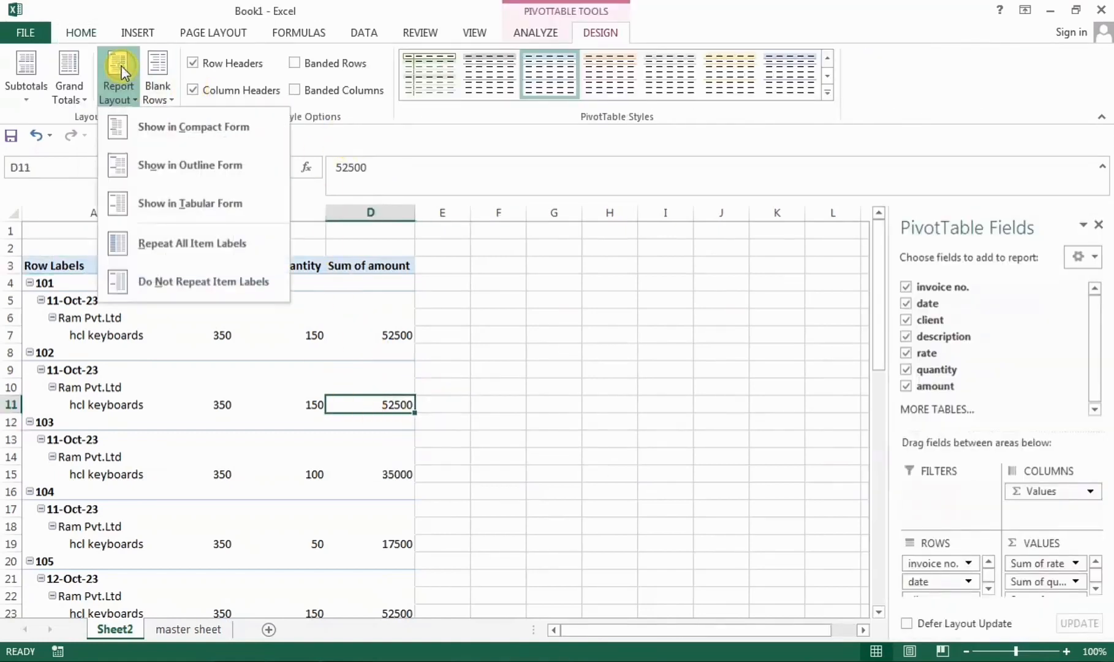
{"action": "left_click", "coordinate": [210, 203]}
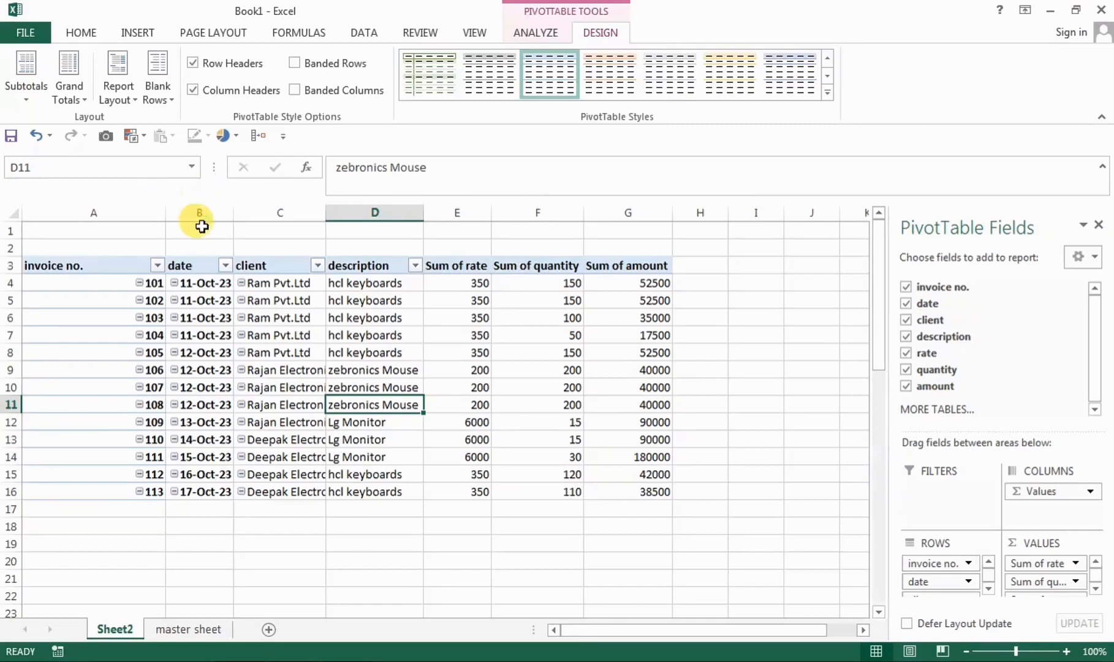
{"action": "double_click", "coordinate": [324, 212]}
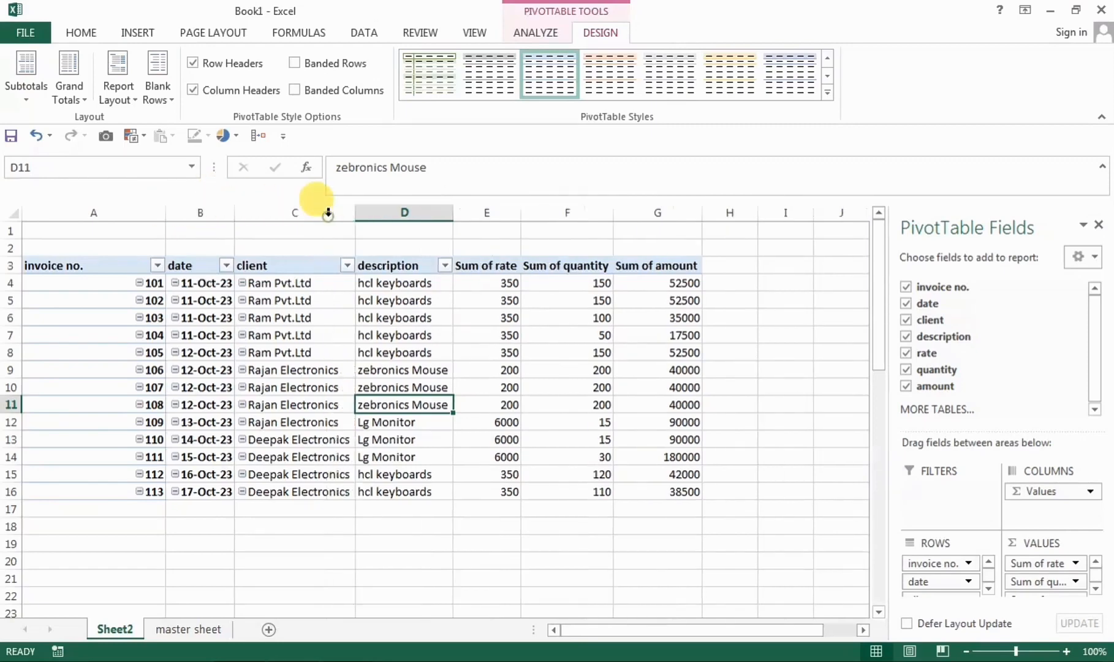
{"action": "double_click", "coordinate": [455, 214]}
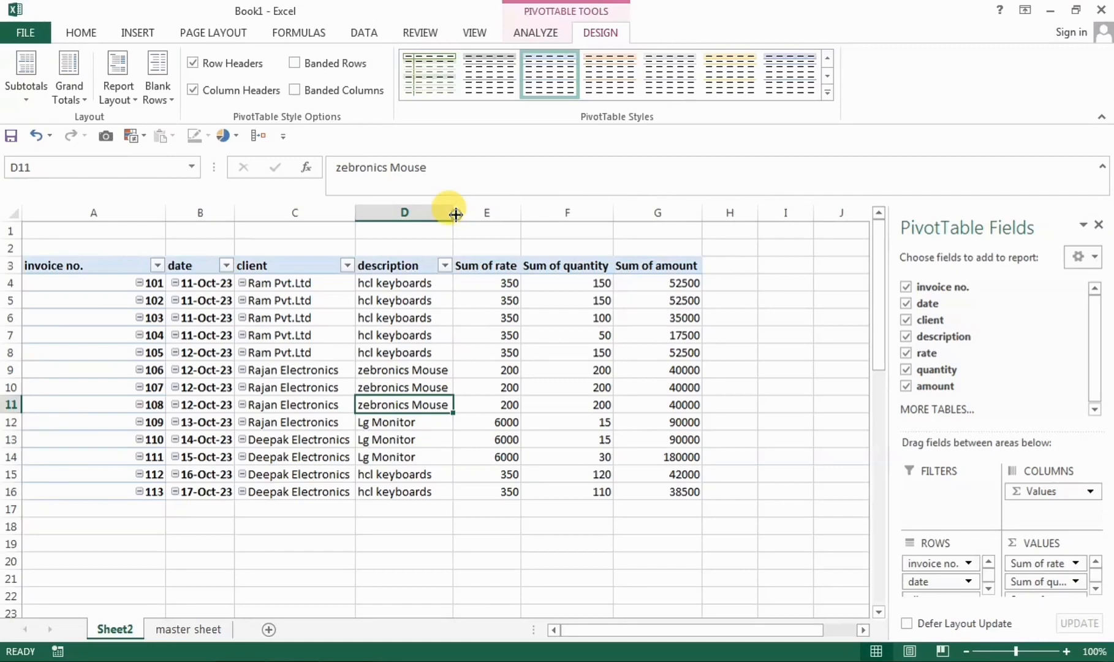
{"action": "double_click", "coordinate": [165, 212]}
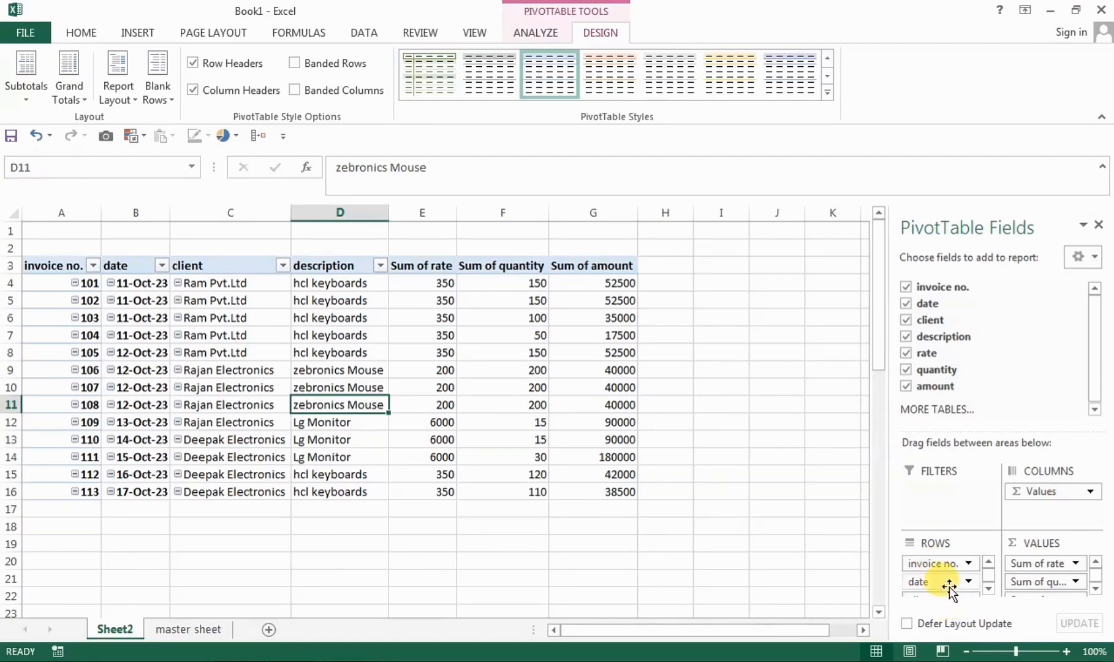
Move the client field from the PivotTable rows to the report filter
{"action": "scroll", "coordinate": [956, 591], "scroll_direction": "down", "scroll_amount": 2}
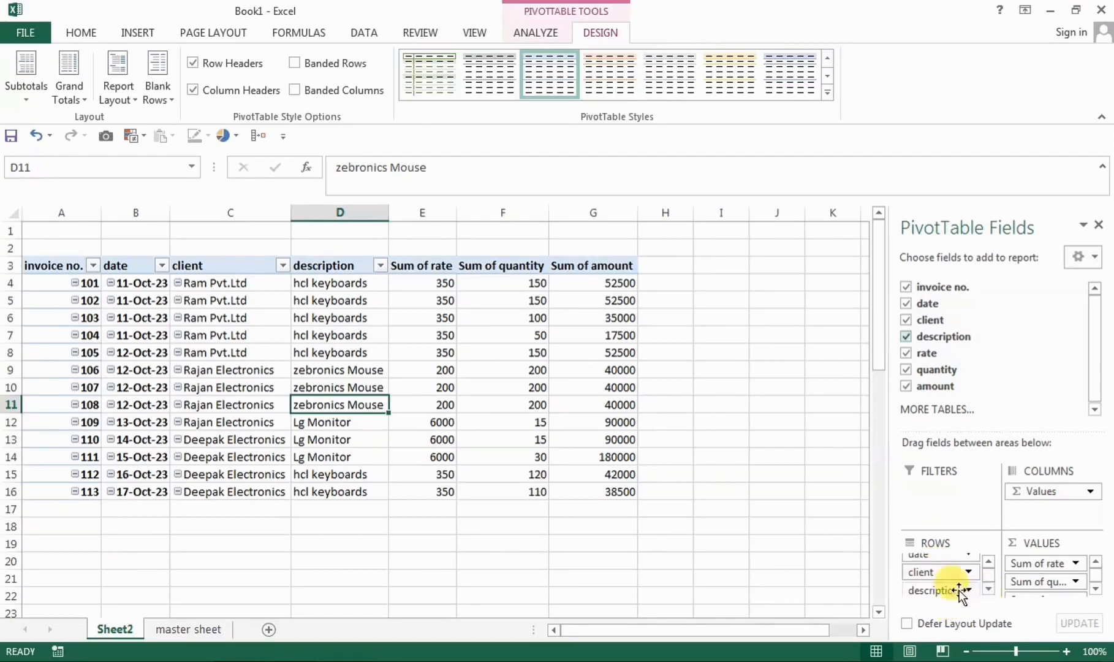
{"action": "left_click", "coordinate": [988, 588]}
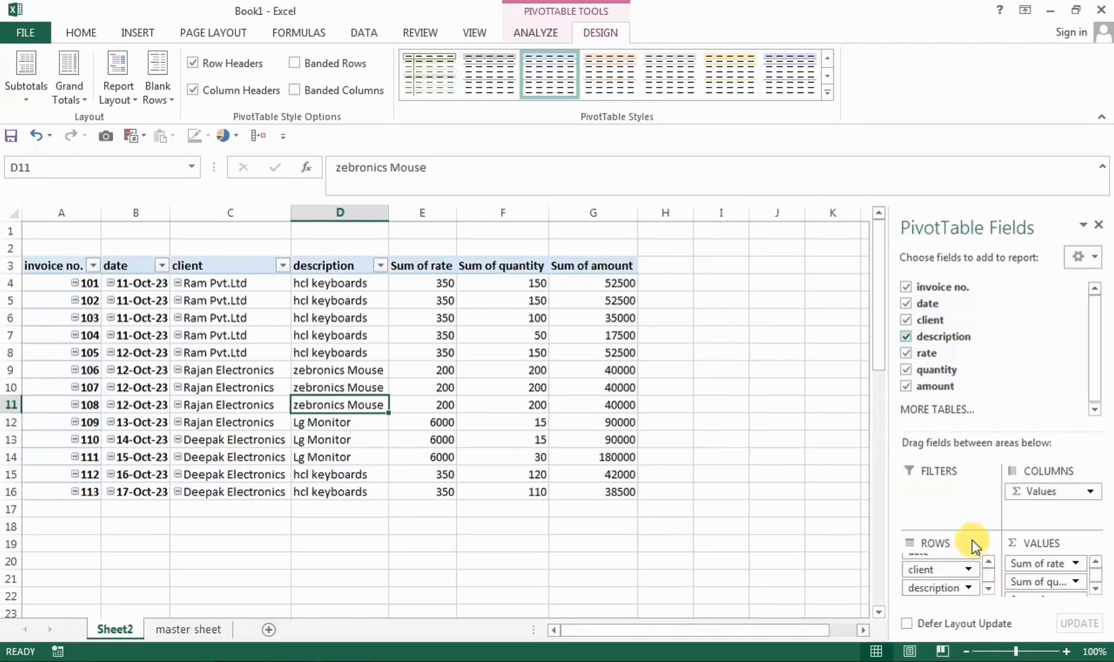
{"action": "left_click", "coordinate": [988, 561]}
{"action": "left_click", "coordinate": [989, 561]}
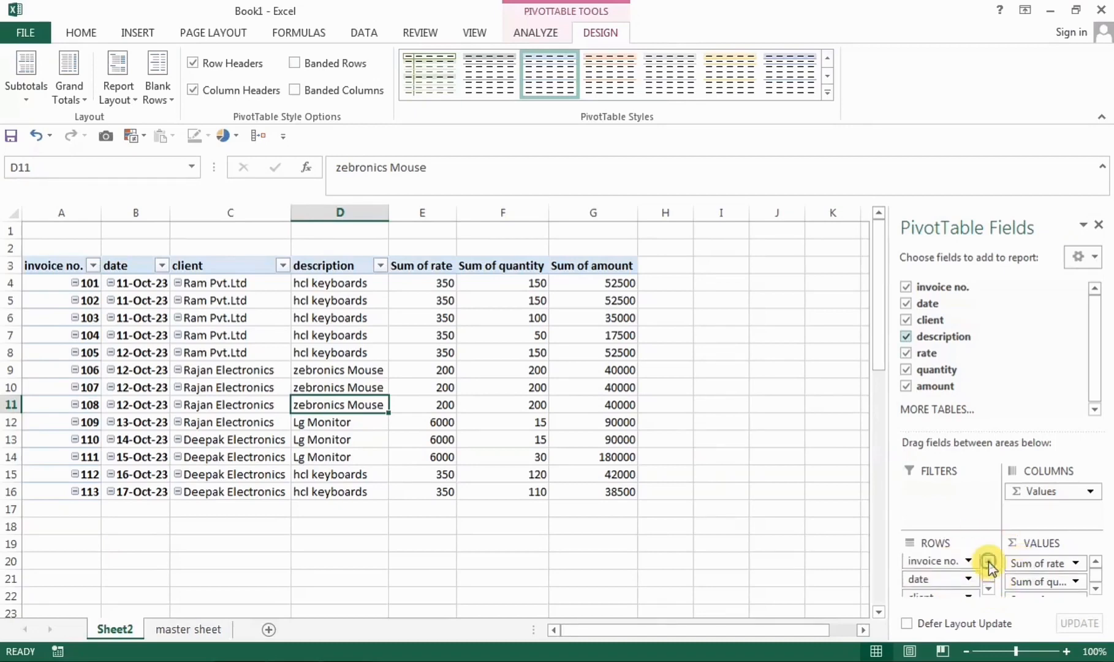
{"action": "left_click", "coordinate": [988, 588]}
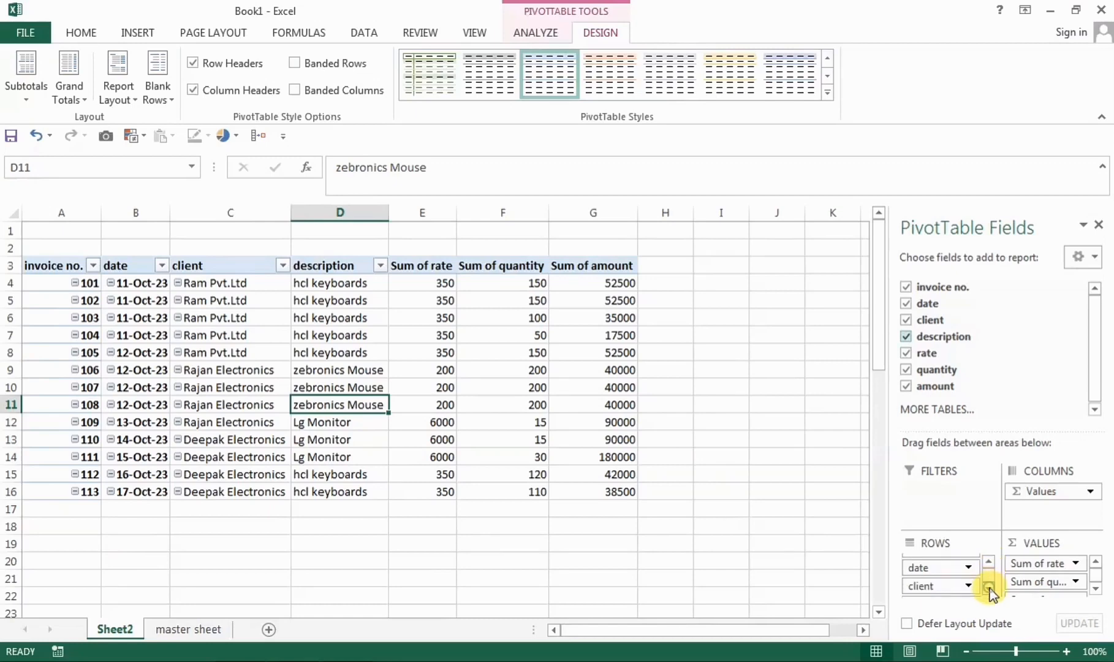
{"action": "left_click", "coordinate": [988, 588]}
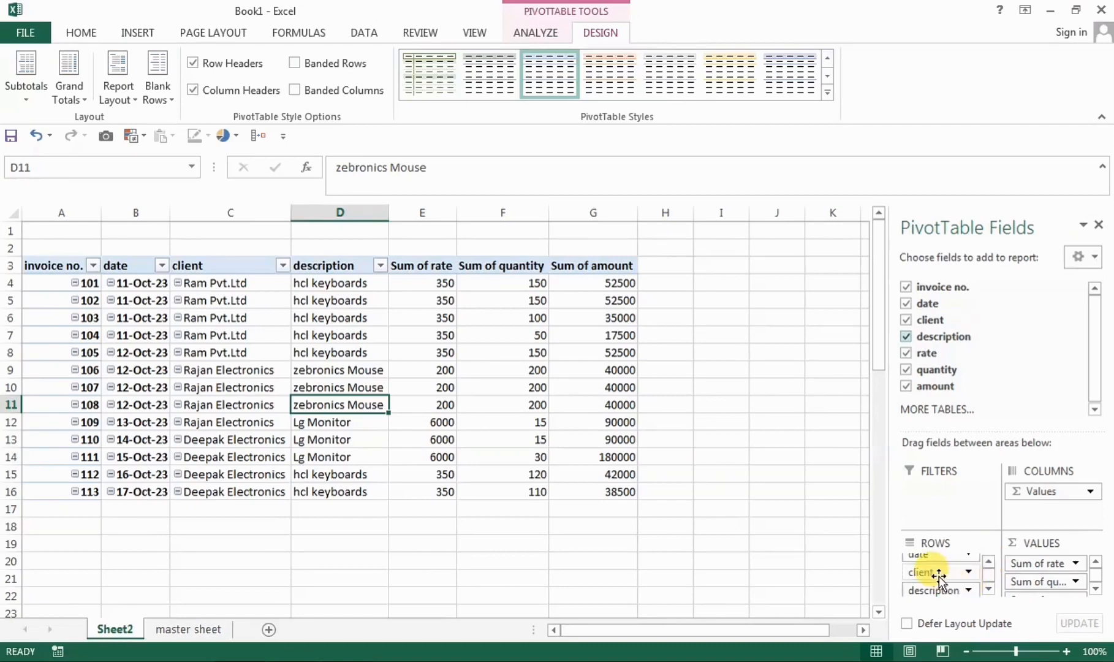
{"action": "left_click_drag", "start_coordinate": [939, 576], "coordinate": [945, 494]}
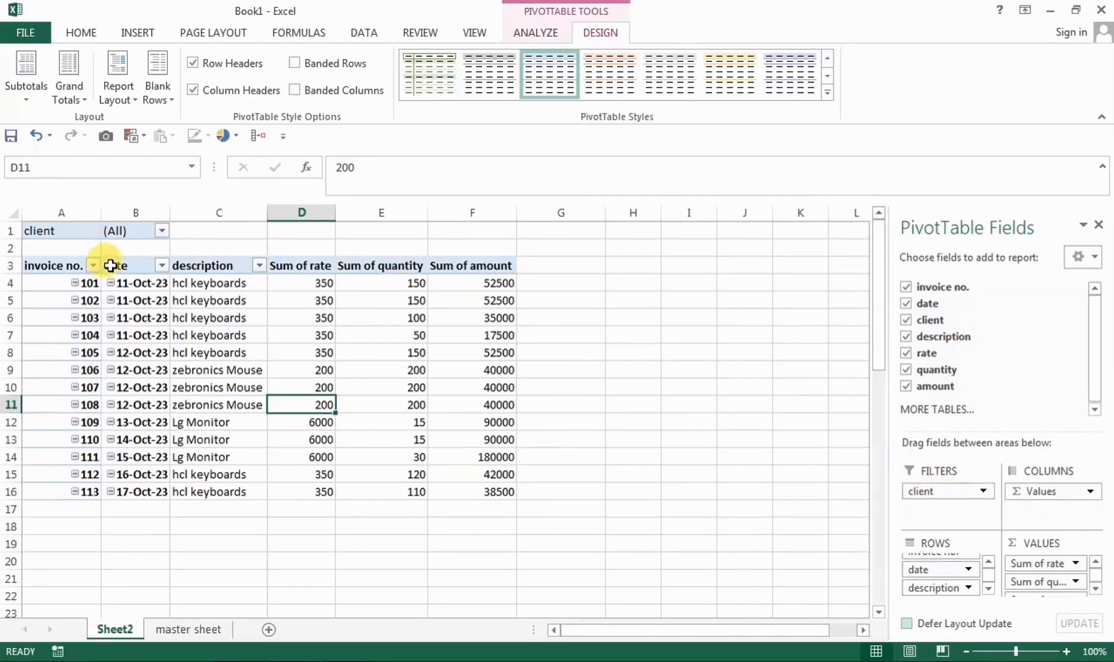
Filter the PivotTable by Deepak Electronics, Rajan Electronics and Ram Pvt.Ltd in turn, and return the client filter to (All)
{"action": "left_click", "coordinate": [161, 233]}
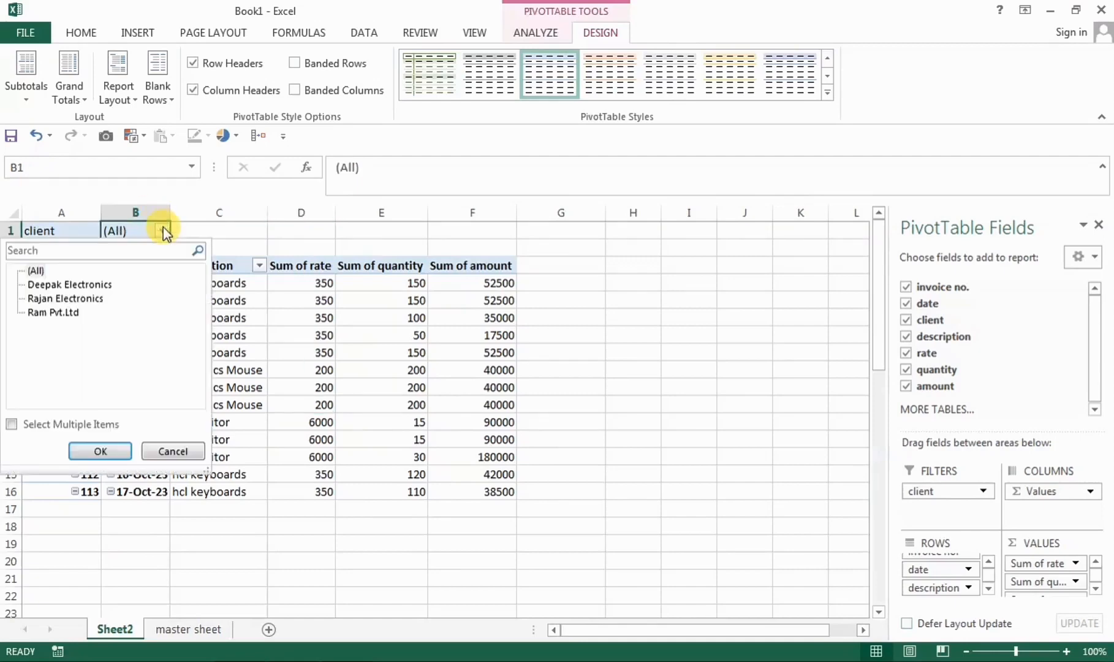
{"action": "left_click", "coordinate": [61, 285]}
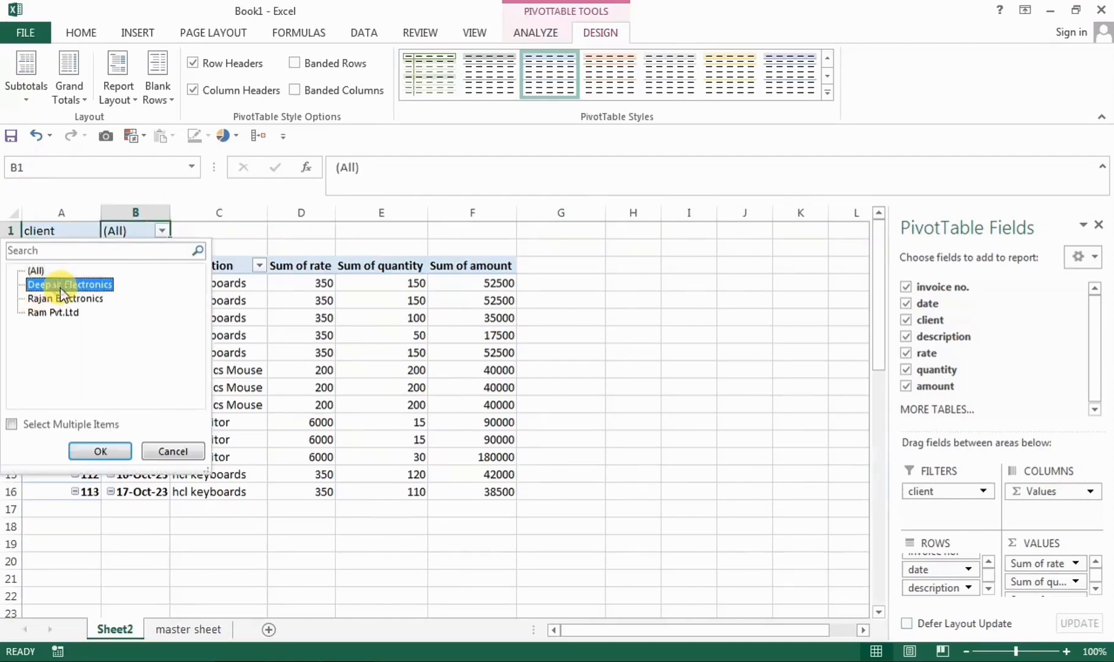
{"action": "left_click", "coordinate": [100, 451]}
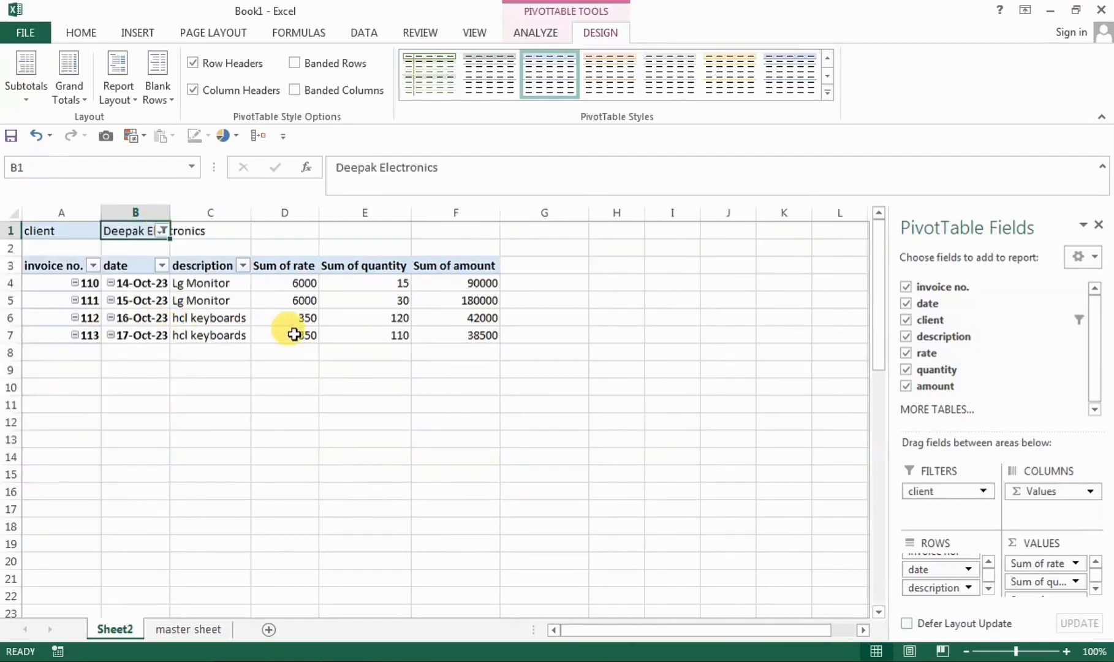
{"action": "mouse_move", "coordinate": [294, 333]}
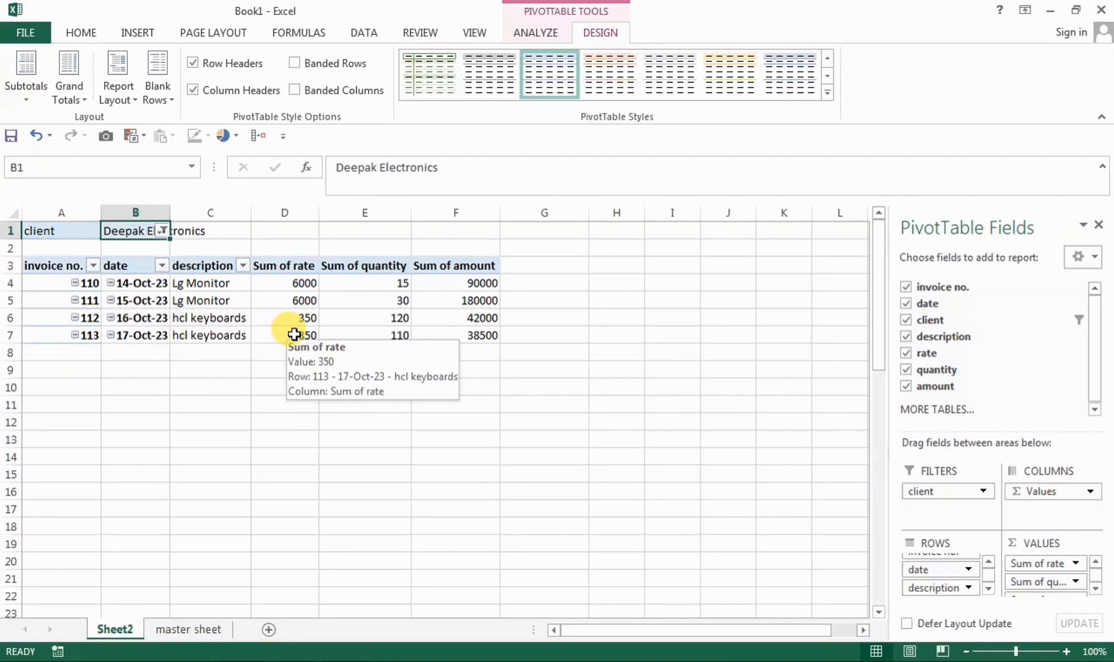
{"action": "left_click", "coordinate": [162, 231]}
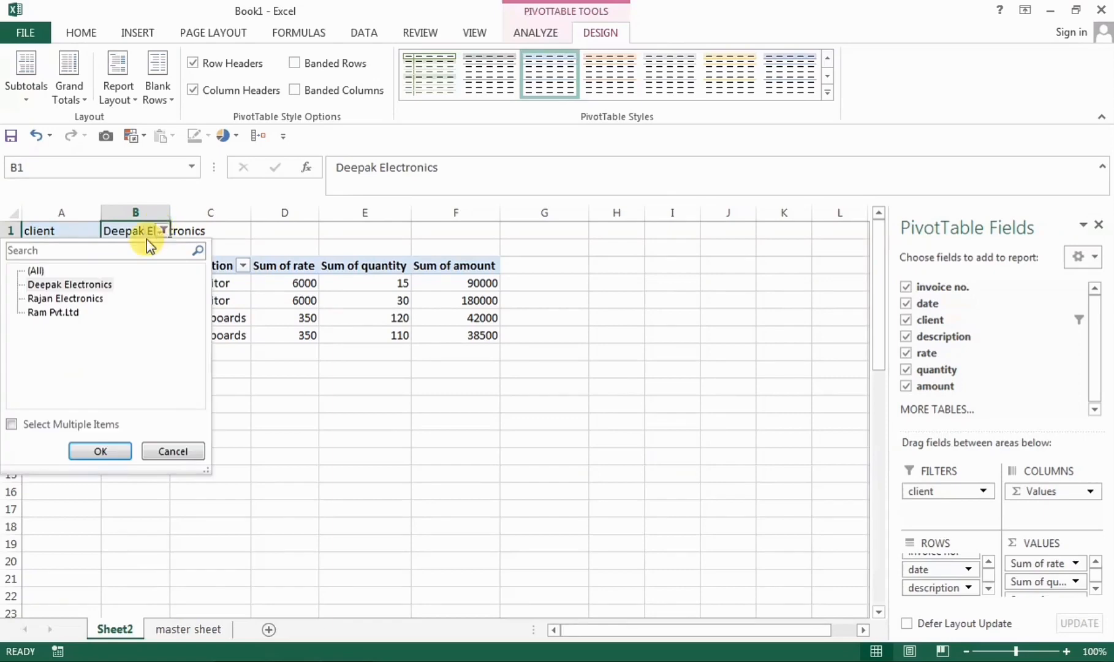
{"action": "left_click", "coordinate": [69, 296]}
{"action": "left_click", "coordinate": [109, 452]}
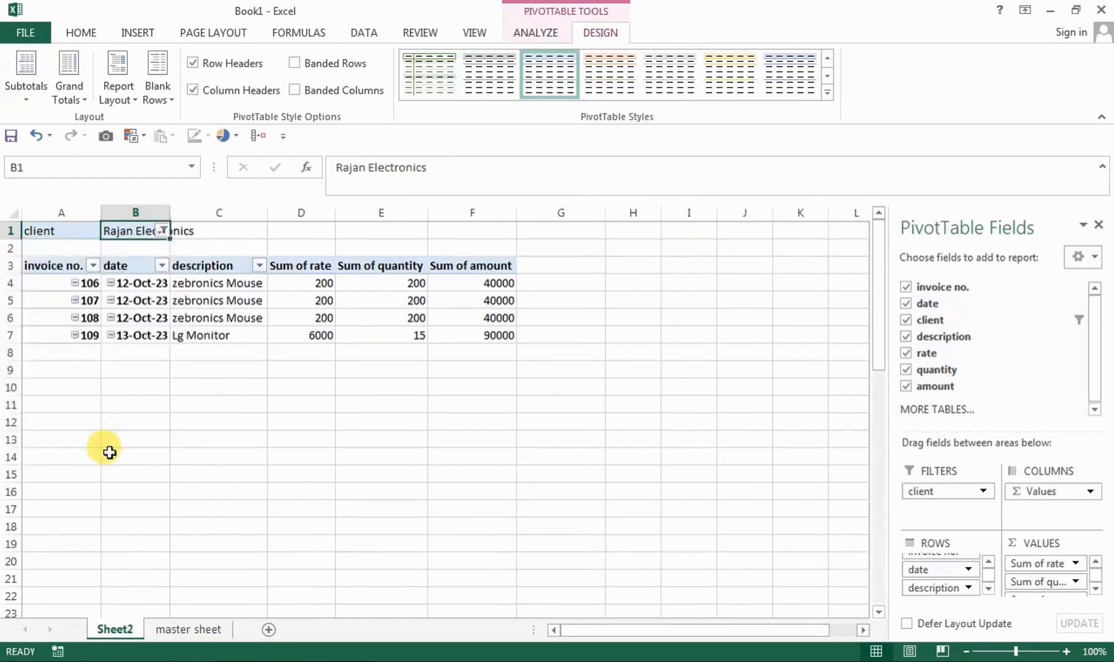
{"action": "left_click", "coordinate": [163, 230]}
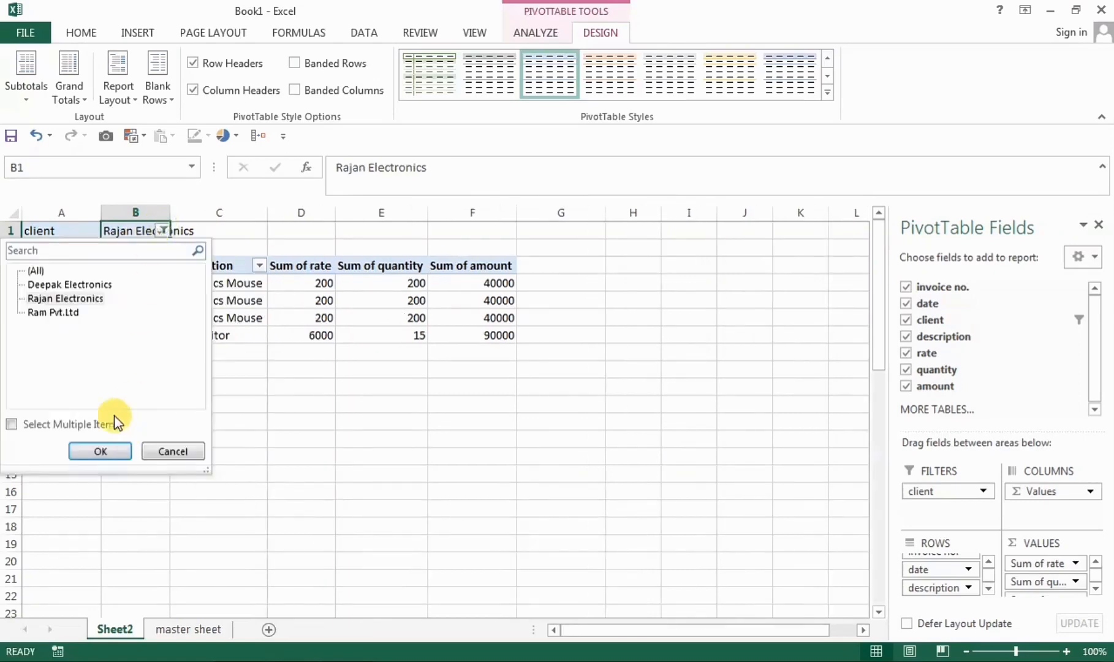
{"action": "left_click", "coordinate": [64, 312]}
{"action": "left_click", "coordinate": [86, 450]}
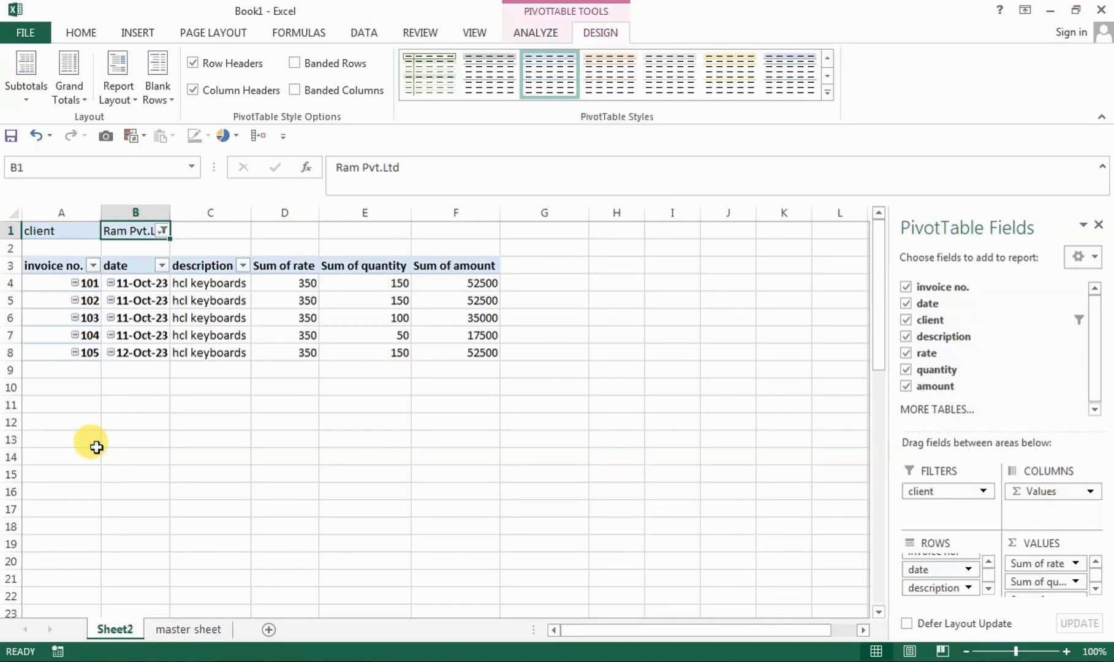
{"action": "left_click", "coordinate": [162, 230]}
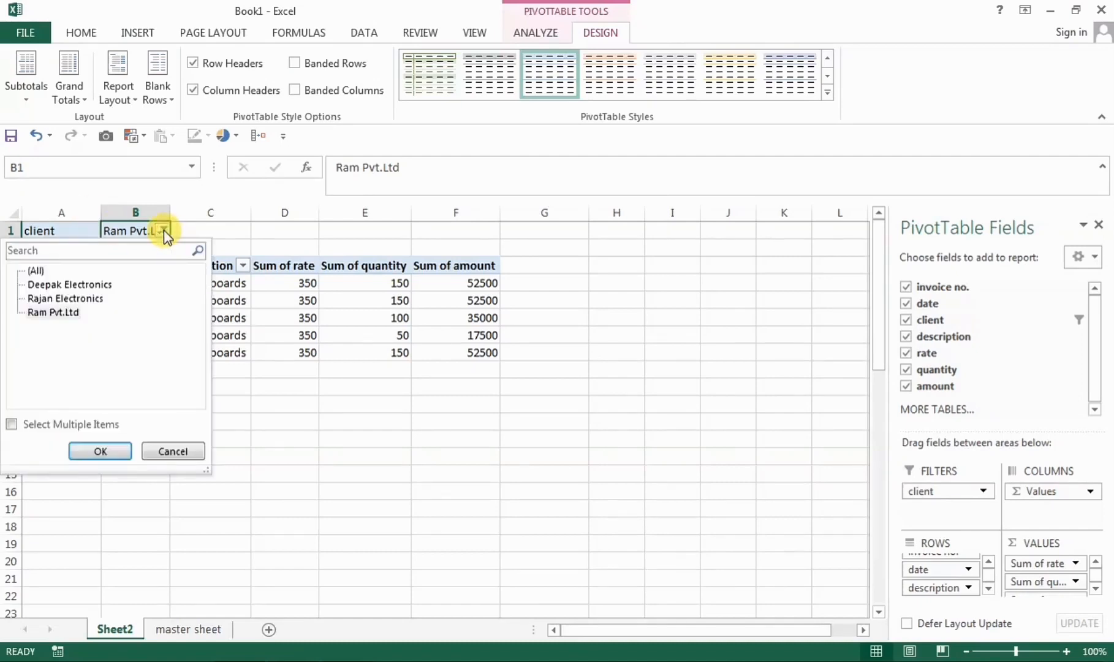
{"action": "left_click", "coordinate": [36, 271]}
{"action": "left_click", "coordinate": [101, 451]}
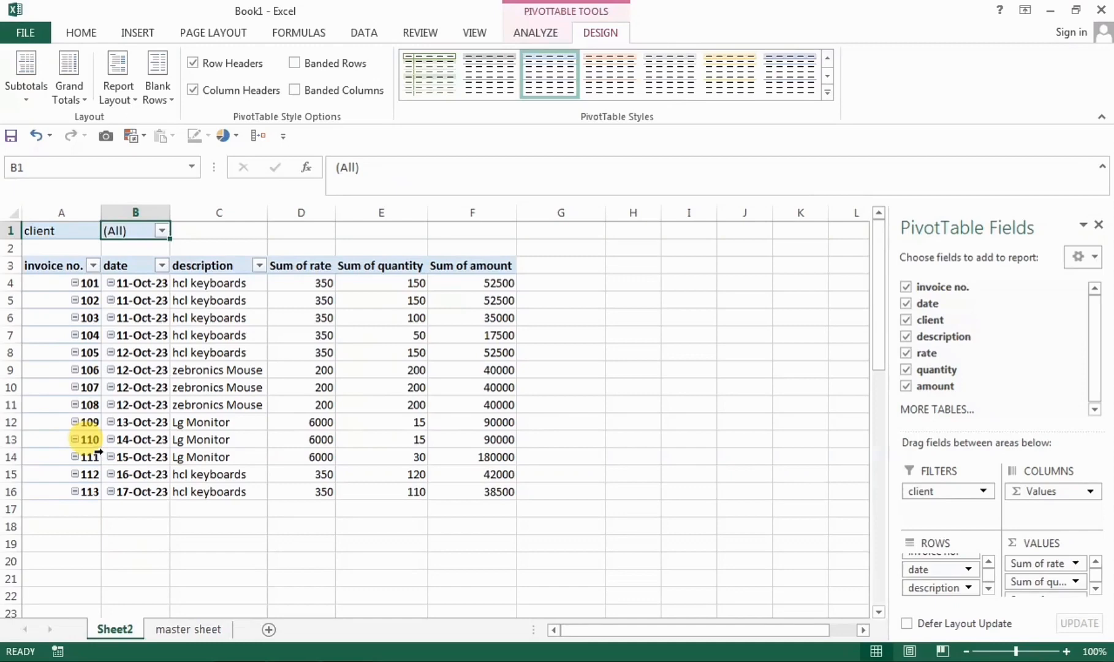
With the client filter kept at (All), generate a separate report filter page for each client
{"action": "left_click", "coordinate": [526, 35]}
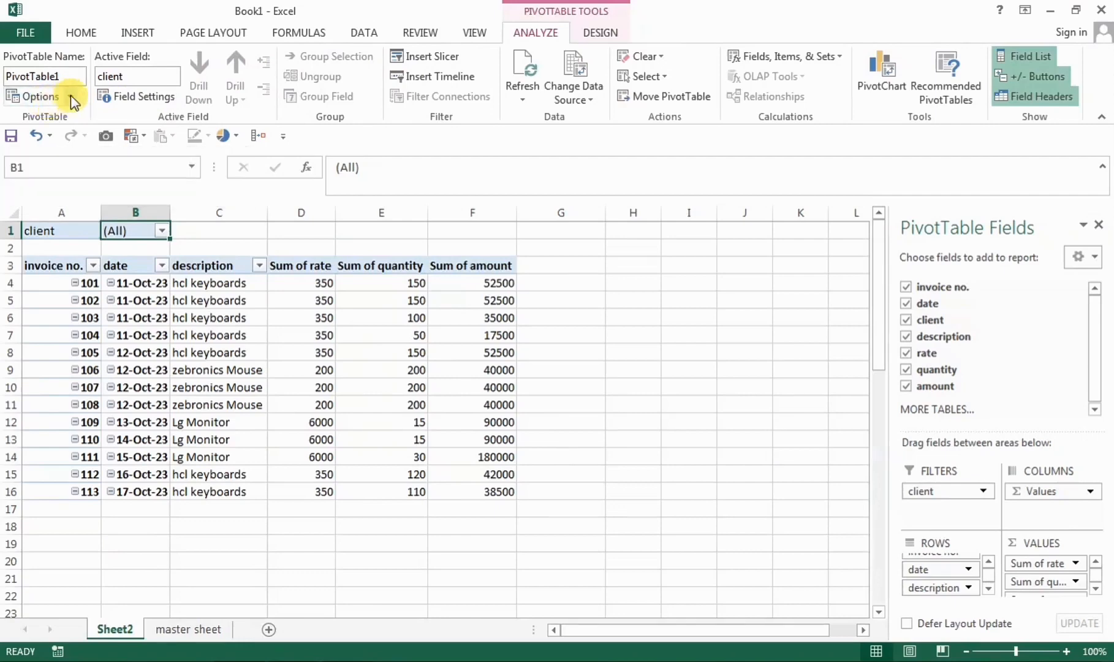
{"action": "left_click", "coordinate": [50, 98]}
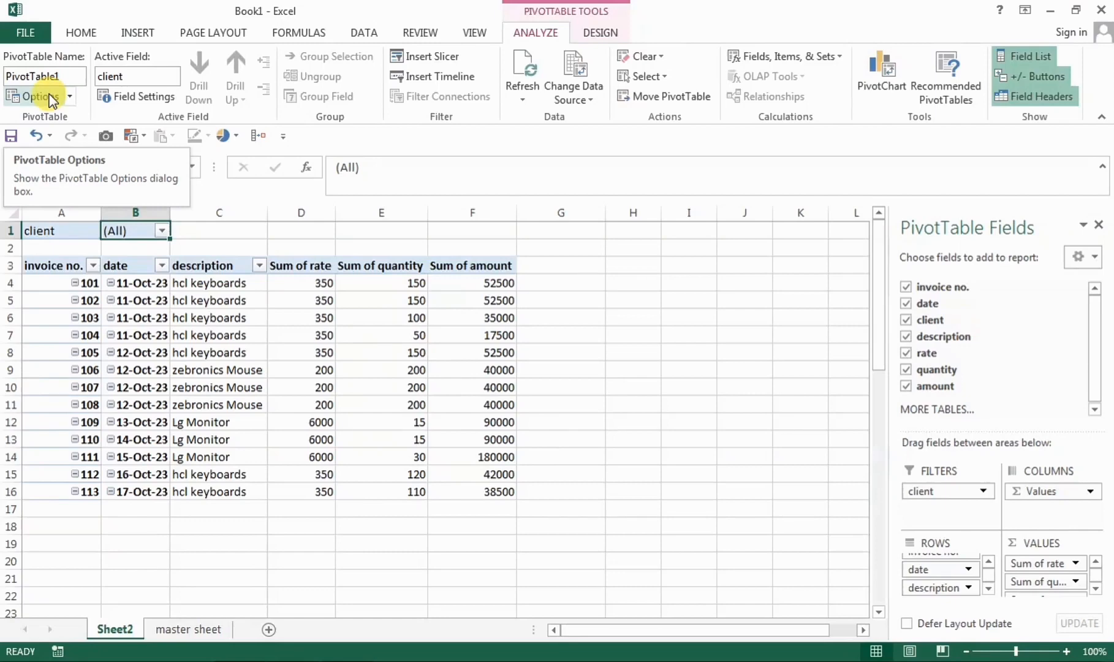
{"action": "left_click", "coordinate": [161, 230]}
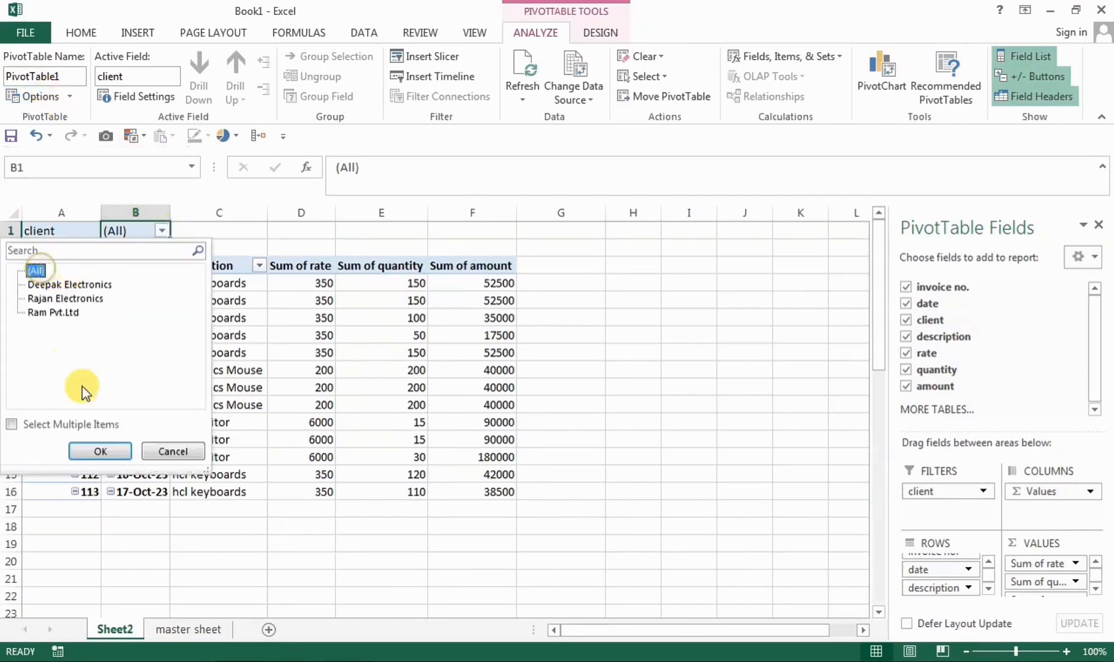
{"action": "left_click", "coordinate": [91, 446]}
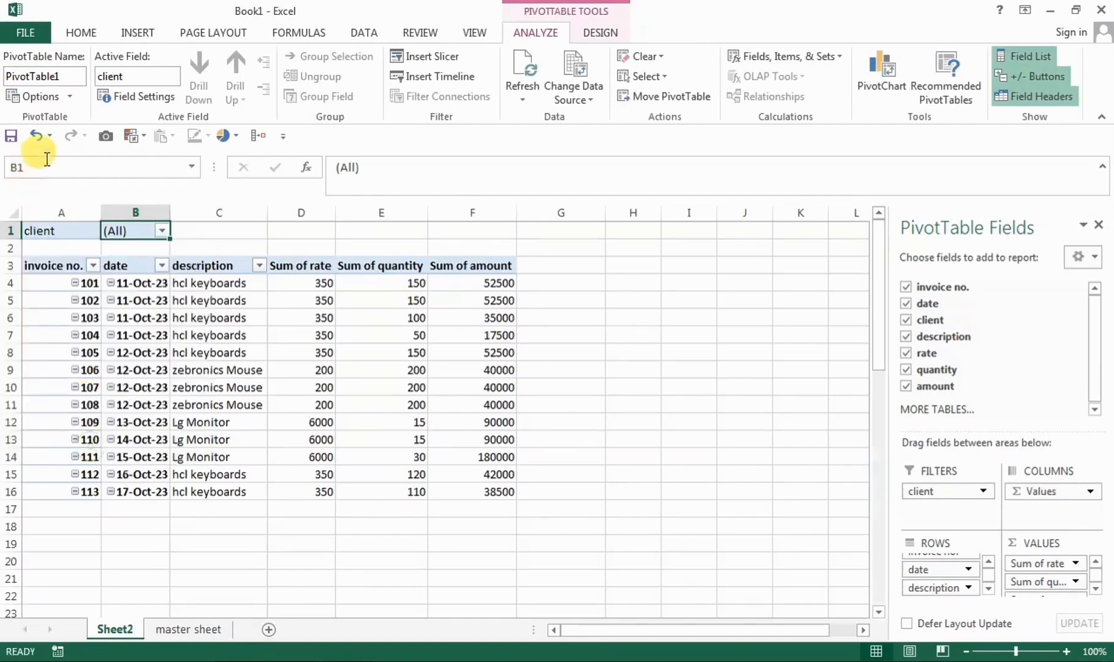
{"action": "left_click", "coordinate": [41, 96]}
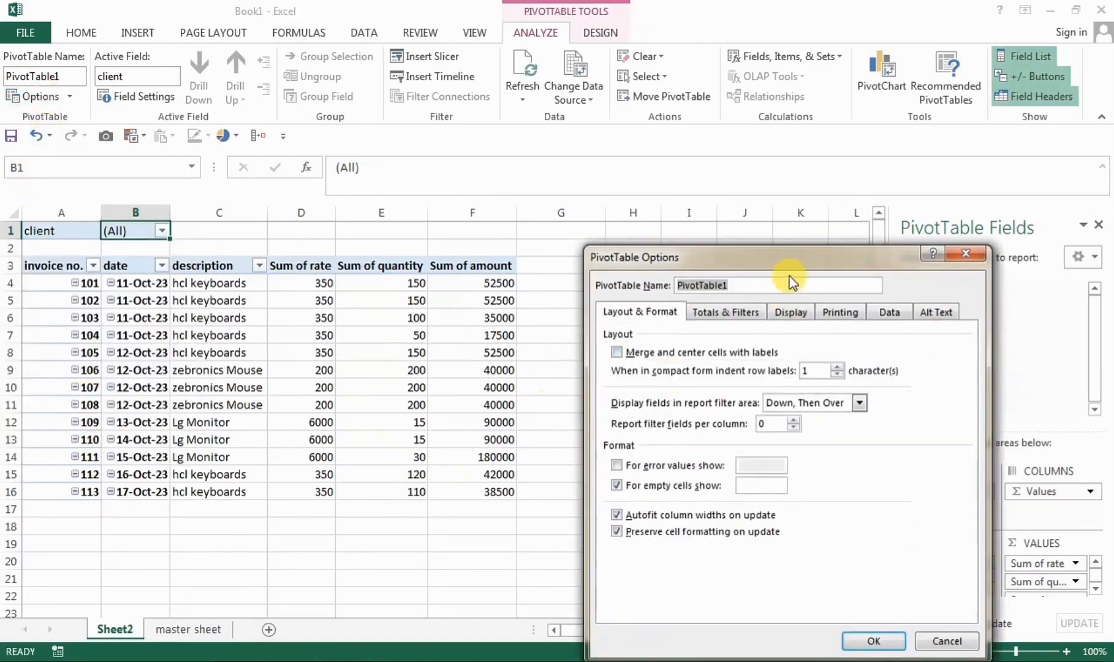
{"action": "left_click", "coordinate": [967, 253]}
{"action": "left_click", "coordinate": [69, 97]}
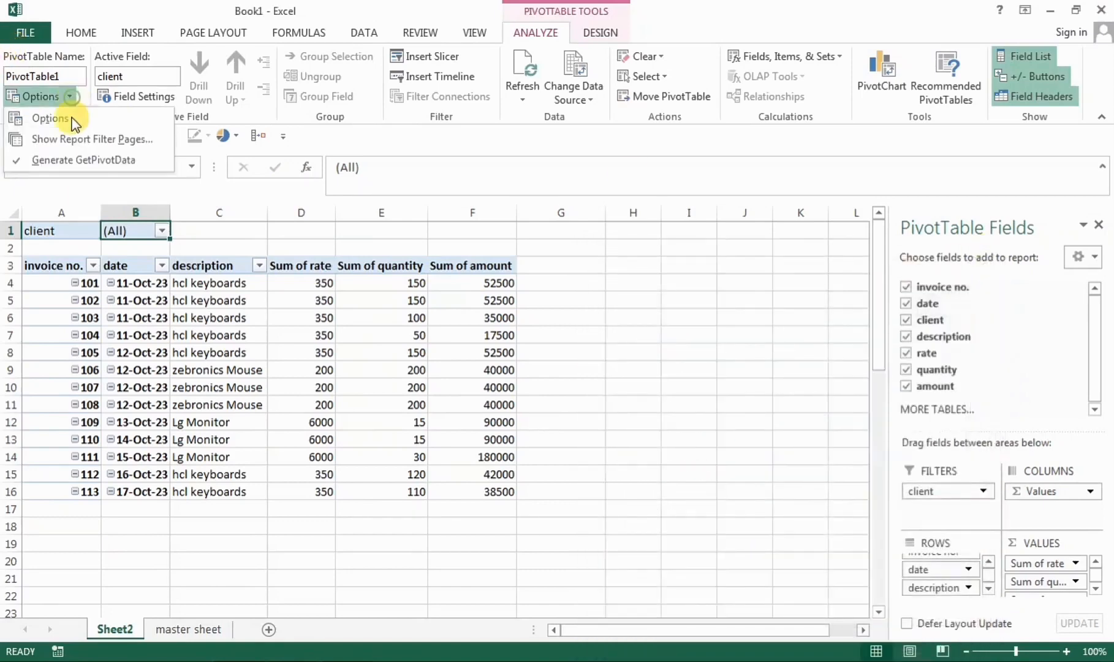
{"action": "left_click", "coordinate": [76, 140]}
{"action": "left_click", "coordinate": [800, 520]}
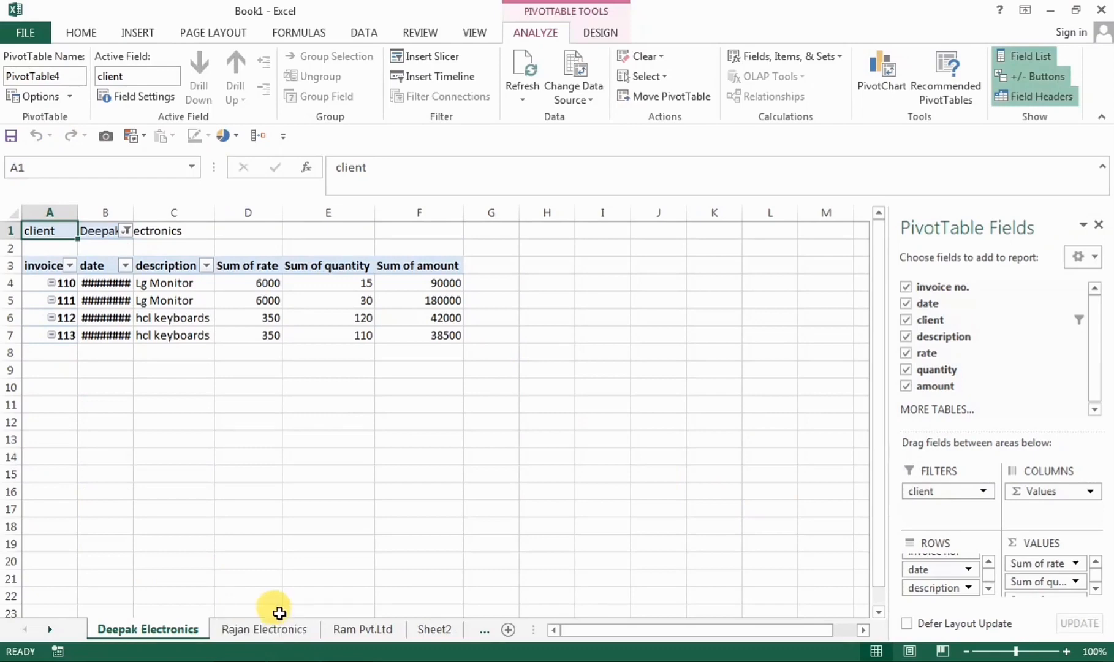
Widen the date column on the Deepak Electronics, Rajan Electronics and Ram Pvt.Ltd sheets so the dates fit
{"action": "left_click_drag", "start_coordinate": [134, 213], "coordinate": [147, 213]}
{"action": "left_click", "coordinate": [258, 643]}
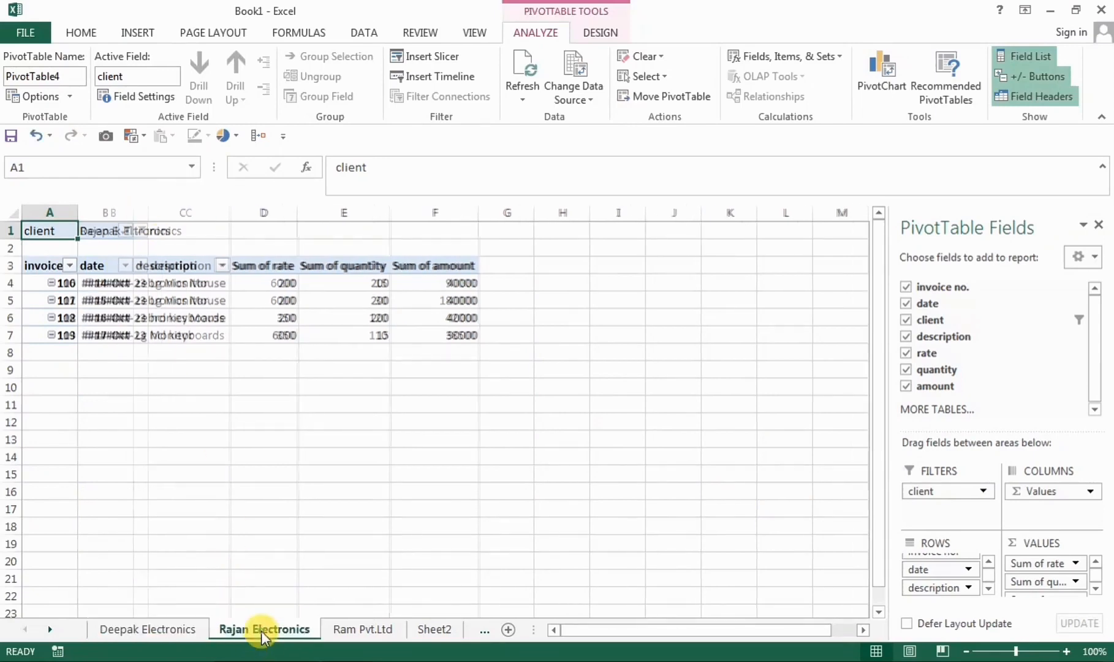
{"action": "left_click_drag", "start_coordinate": [133, 209], "coordinate": [170, 212]}
{"action": "left_click", "coordinate": [362, 629]}
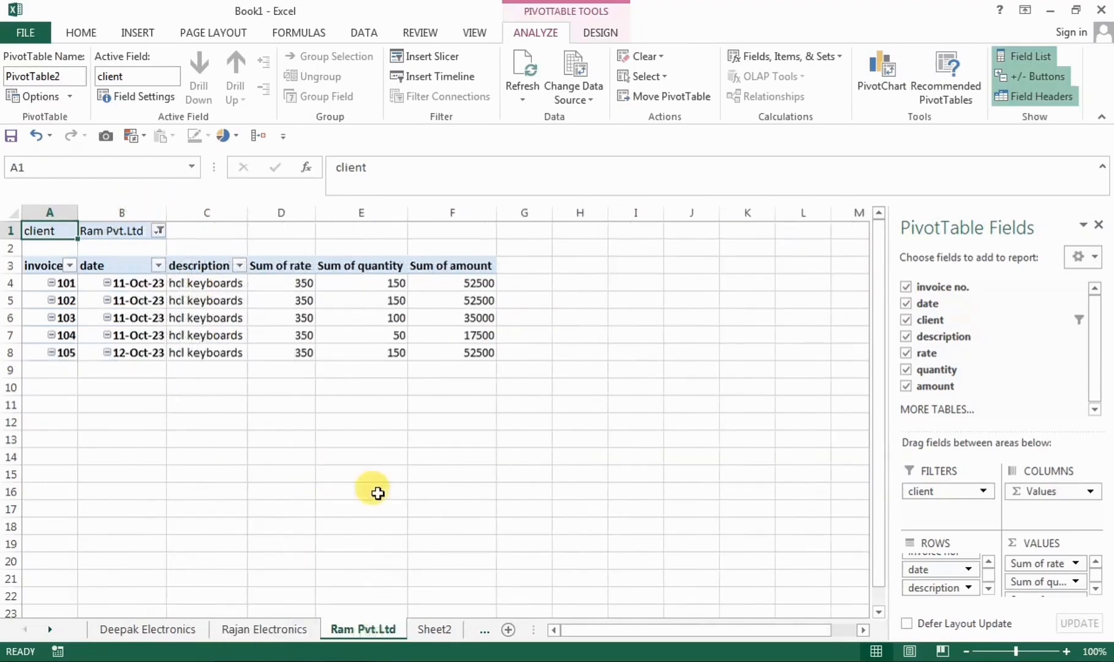
Compare the full report on Sheet2 with the separate Deepak Electronics, Rajan Electronics and Ram Pvt.Ltd sheets
{"action": "left_click", "coordinate": [434, 629]}
{"action": "left_click", "coordinate": [160, 630]}
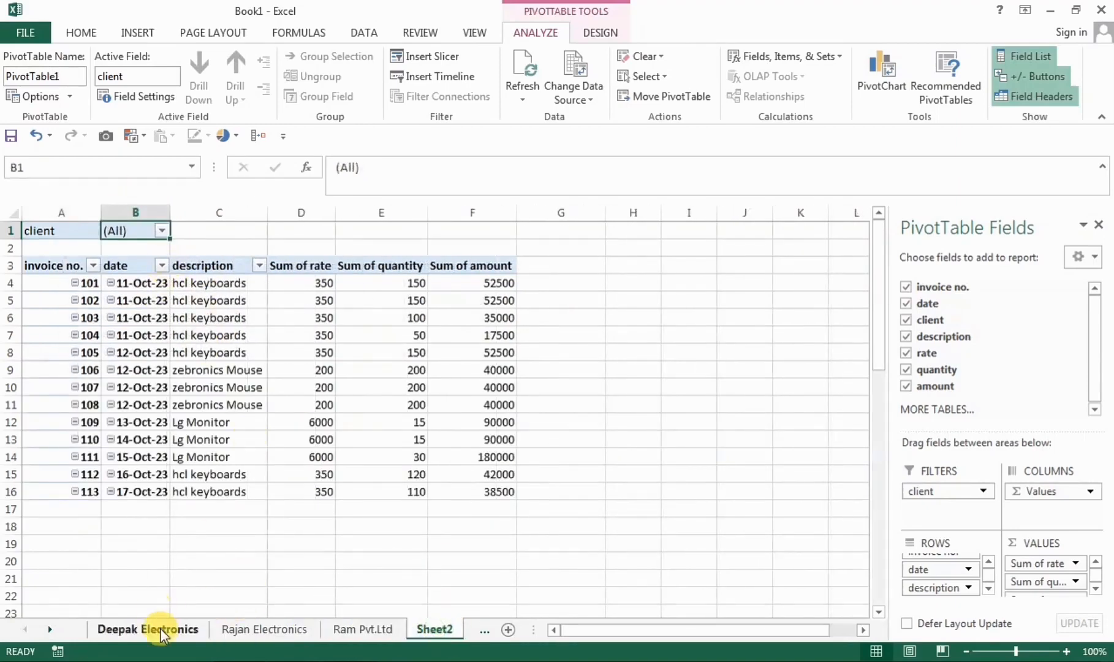
{"action": "left_click", "coordinate": [160, 629]}
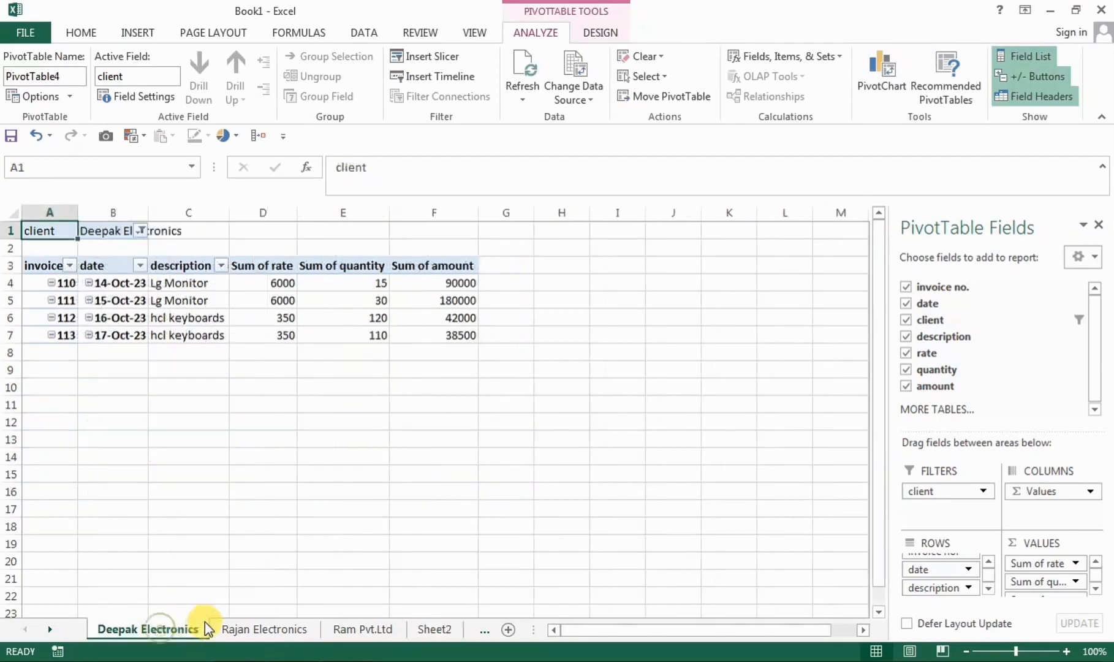
{"action": "left_click", "coordinate": [250, 626]}
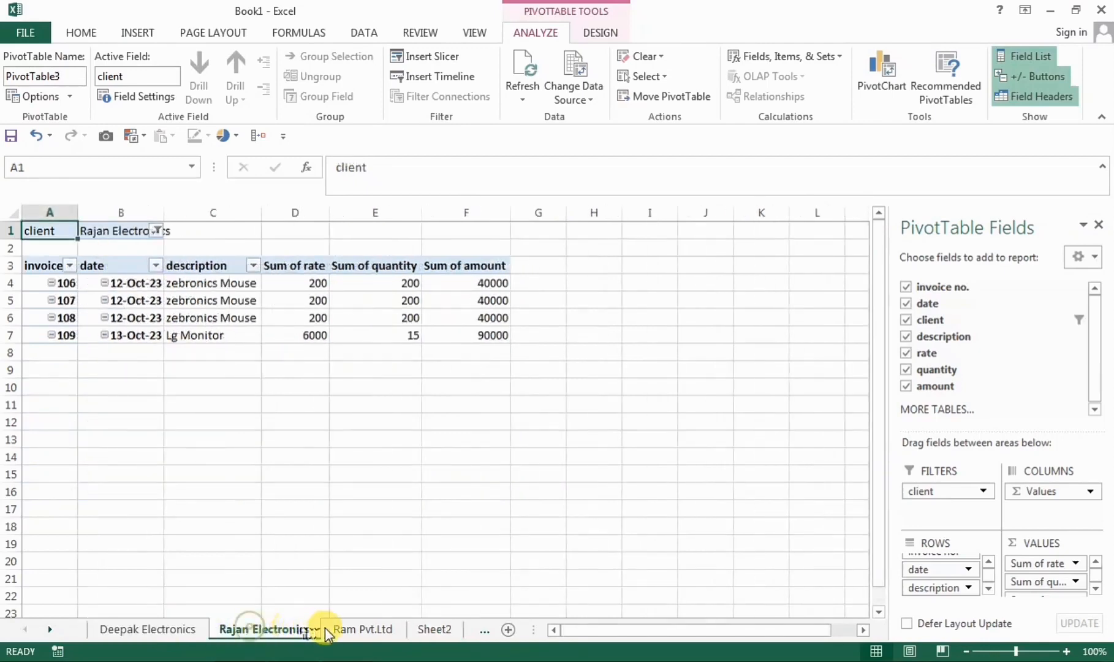
{"action": "left_click", "coordinate": [363, 628]}
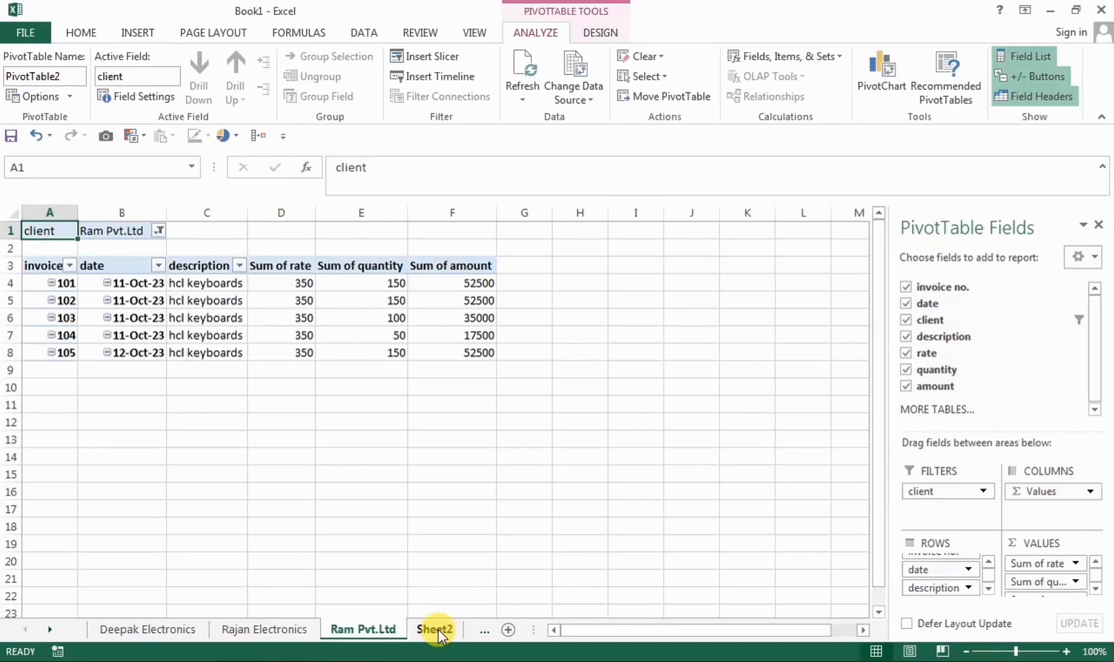
Review the invoices listed on each client sheet and return to Sheet2
{"action": "left_click", "coordinate": [127, 631]}
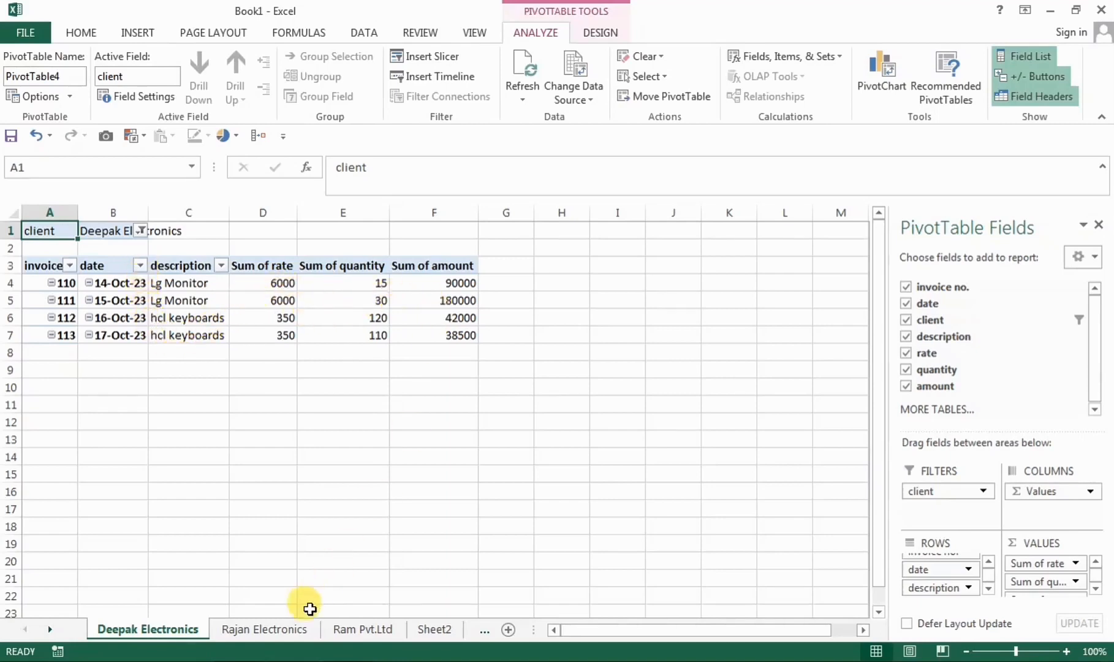
{"action": "left_click", "coordinate": [290, 631]}
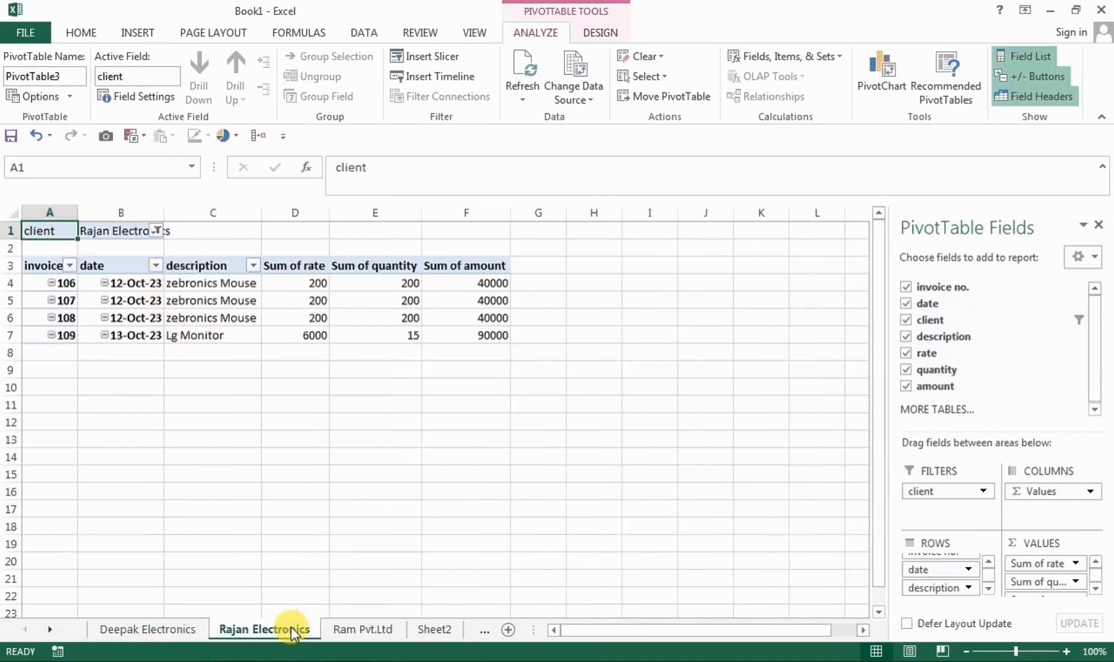
{"action": "left_click", "coordinate": [334, 628]}
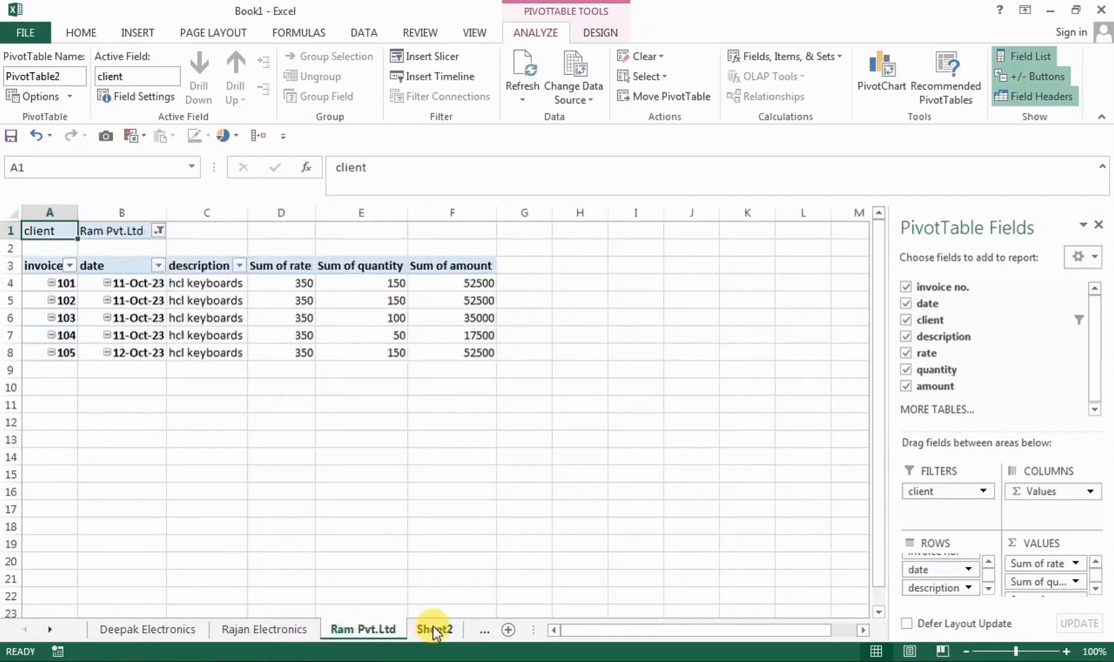
{"action": "left_click", "coordinate": [432, 625]}
Group the Deepak Electronics, Rajan Electronics, Ram Pvt.Ltd and Sheet2 sheets, leaving the master sheet out of the group
{"action": "left_click", "coordinate": [178, 629]}
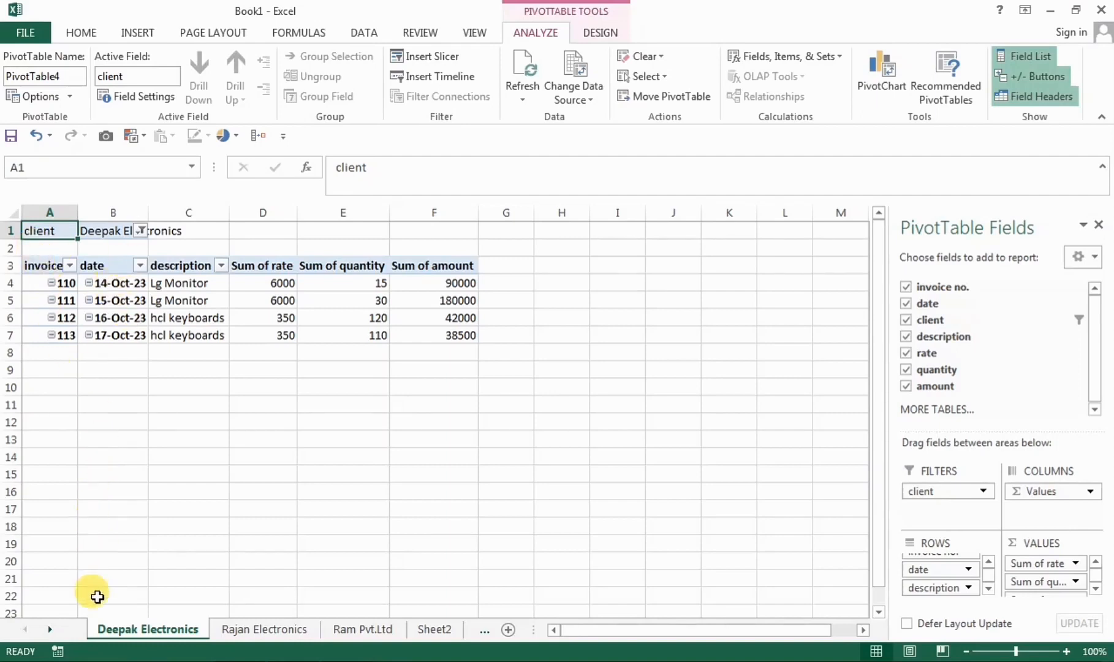
{"action": "mouse_move", "coordinate": [136, 629]}
{"action": "left_mouse_down"}
{"action": "mouse_move", "coordinate": [282, 631]}
{"action": "mouse_move", "coordinate": [192, 617]}
{"action": "mouse_move", "coordinate": [167, 629]}
{"action": "mouse_move", "coordinate": [419, 640]}
{"action": "mouse_move", "coordinate": [120, 629]}
{"action": "left_mouse_up"}
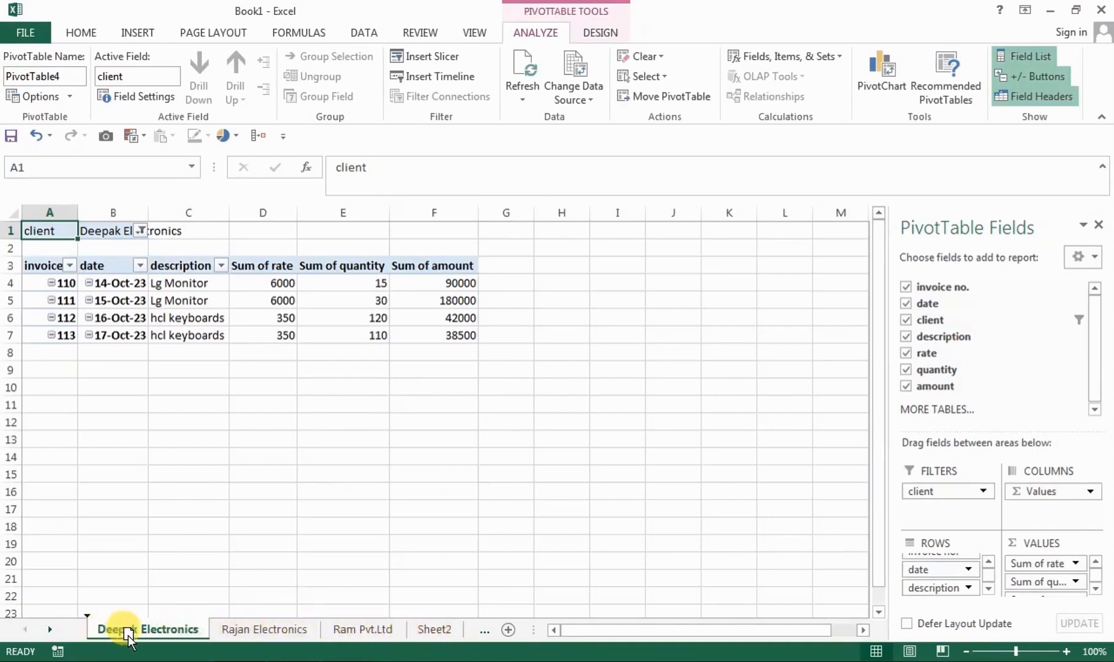
{"action": "left_click", "coordinate": [260, 630], "text": "ctrl"}
{"action": "left_click", "coordinate": [355, 626], "text": "ctrl"}
{"action": "left_click", "coordinate": [437, 630], "text": "ctrl"}
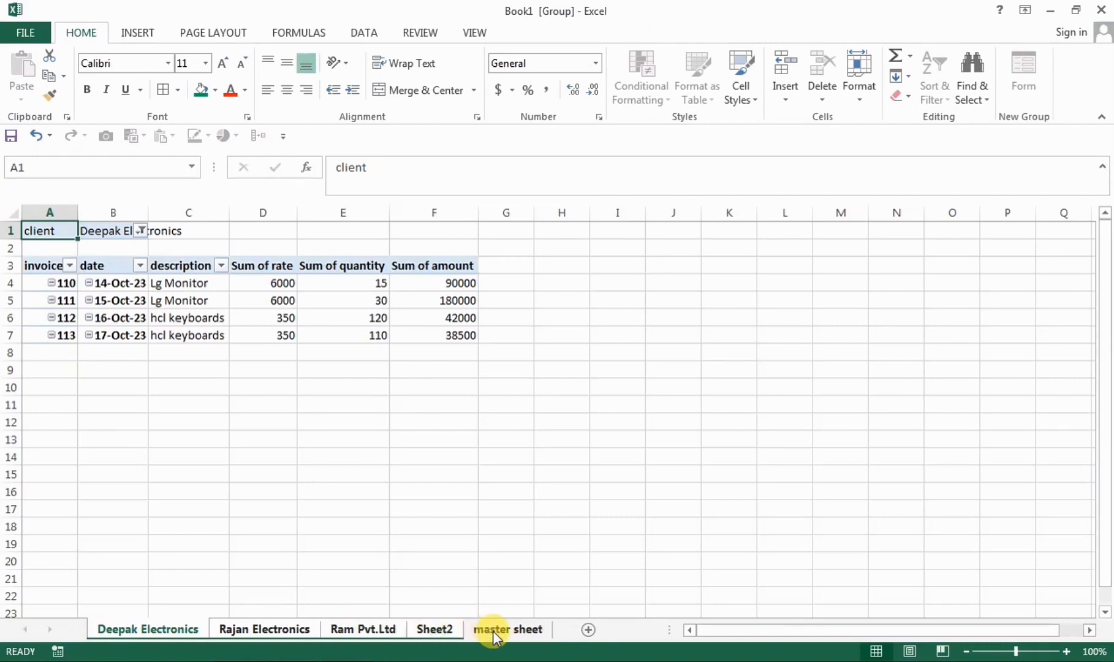
{"action": "left_click", "coordinate": [493, 630], "text": "ctrl"}
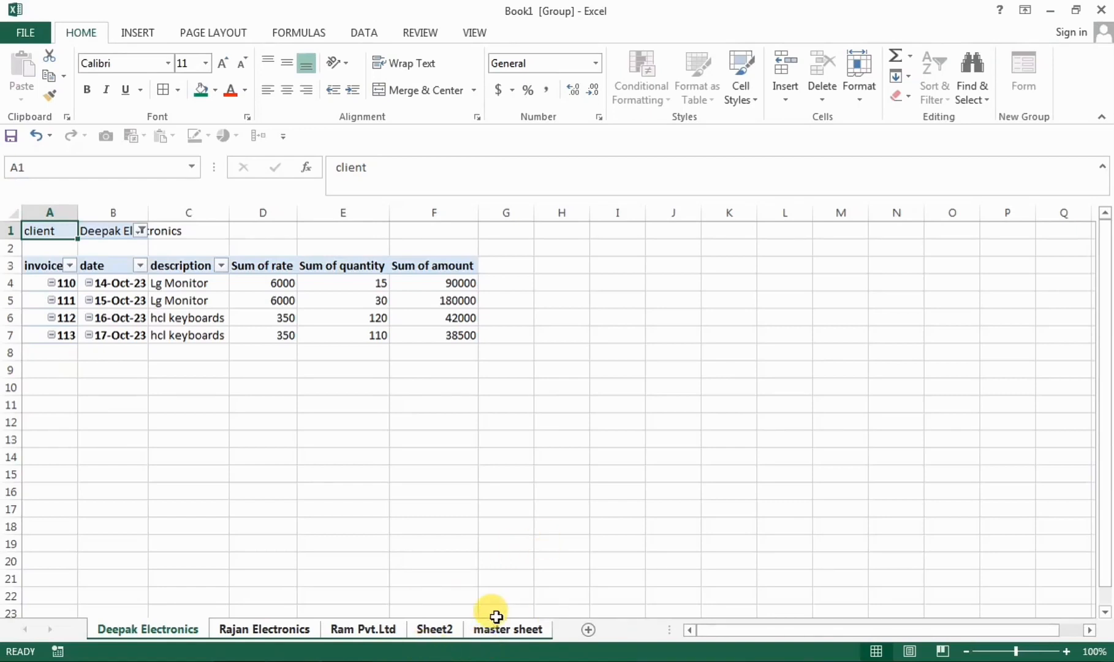
{"action": "left_click", "coordinate": [498, 597]}
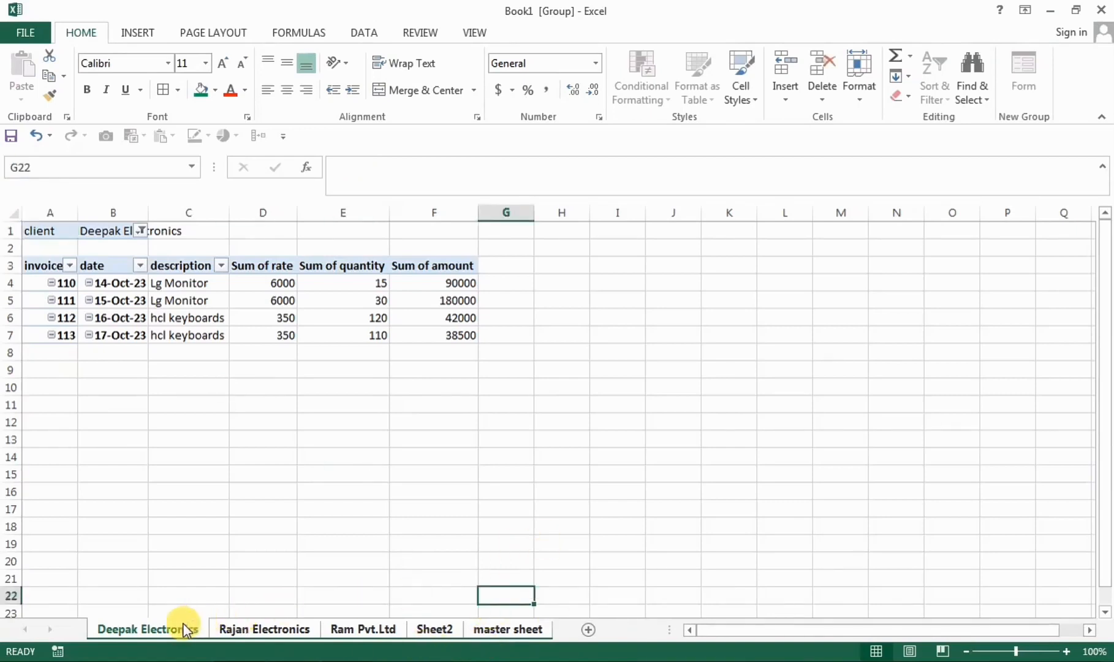
{"action": "left_click", "coordinate": [429, 628], "text": "shift"}
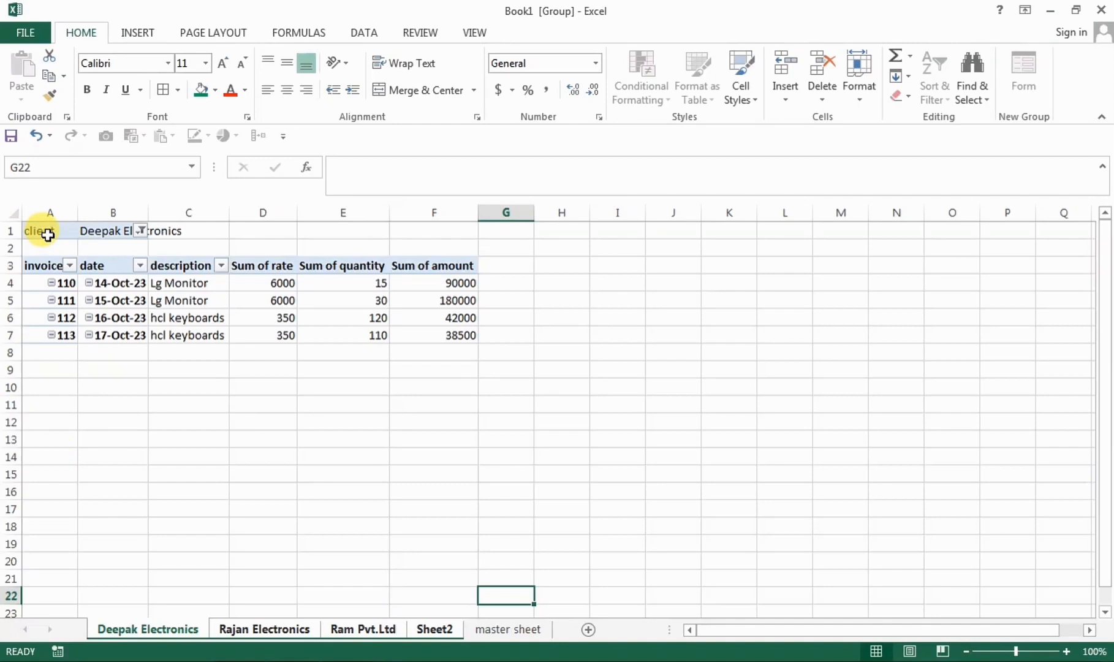
Hide rows 1 and 2, containing the client filter and the blank row, on all grouped sheets
{"action": "left_click_drag", "start_coordinate": [48, 235], "coordinate": [195, 244]}
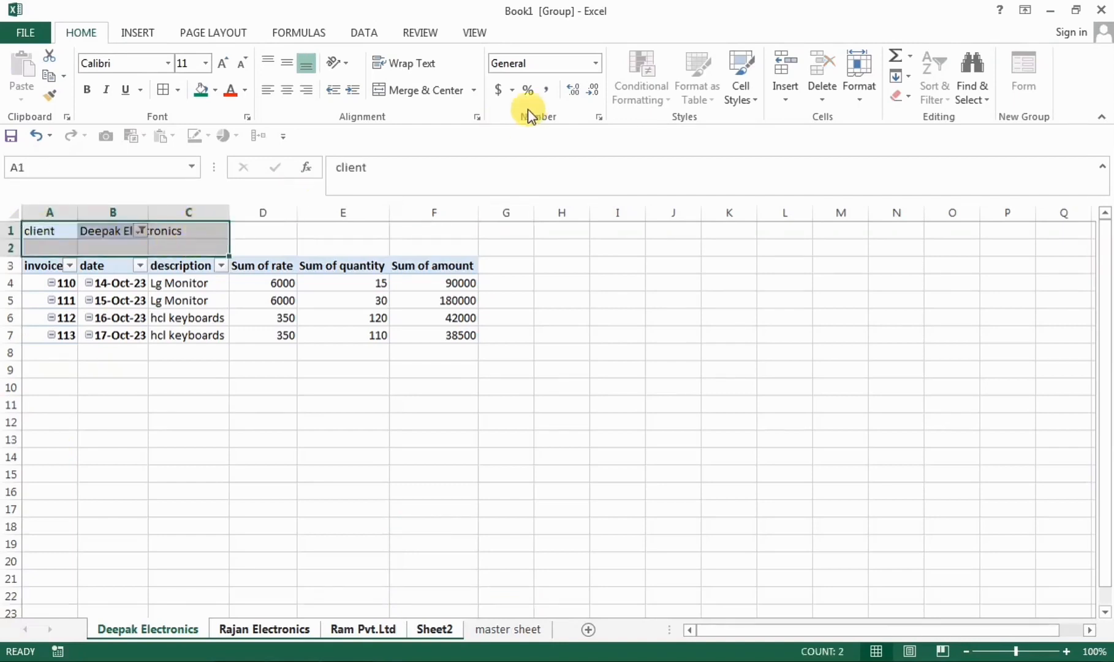
{"action": "left_click", "coordinate": [855, 95]}
{"action": "mouse_move", "coordinate": [925, 264]}
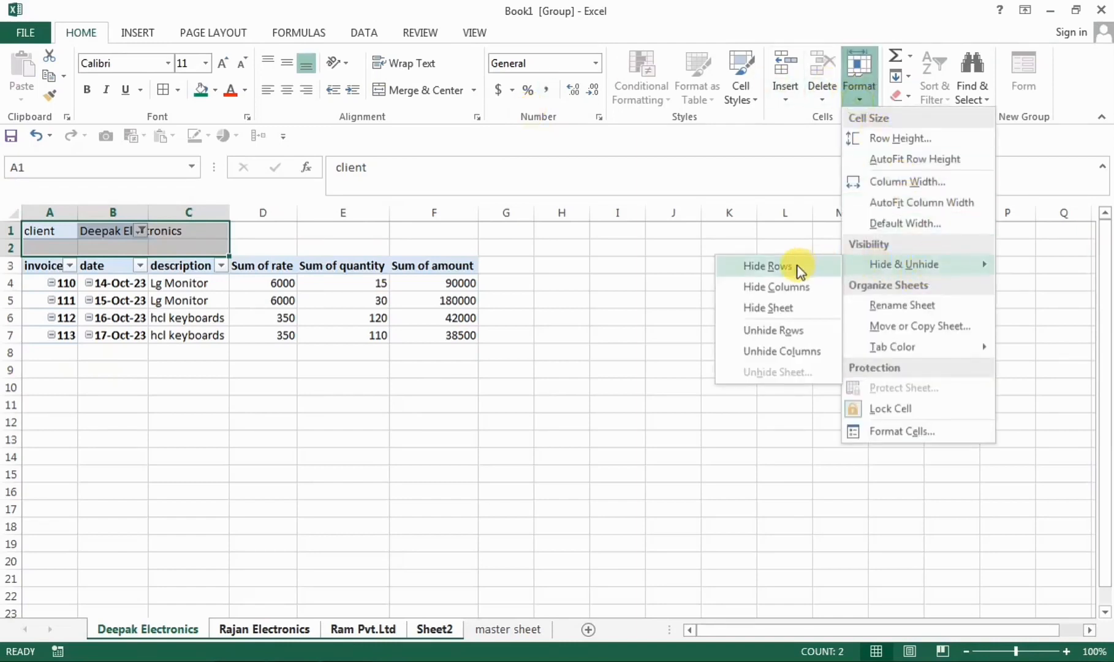
{"action": "left_click", "coordinate": [765, 265]}
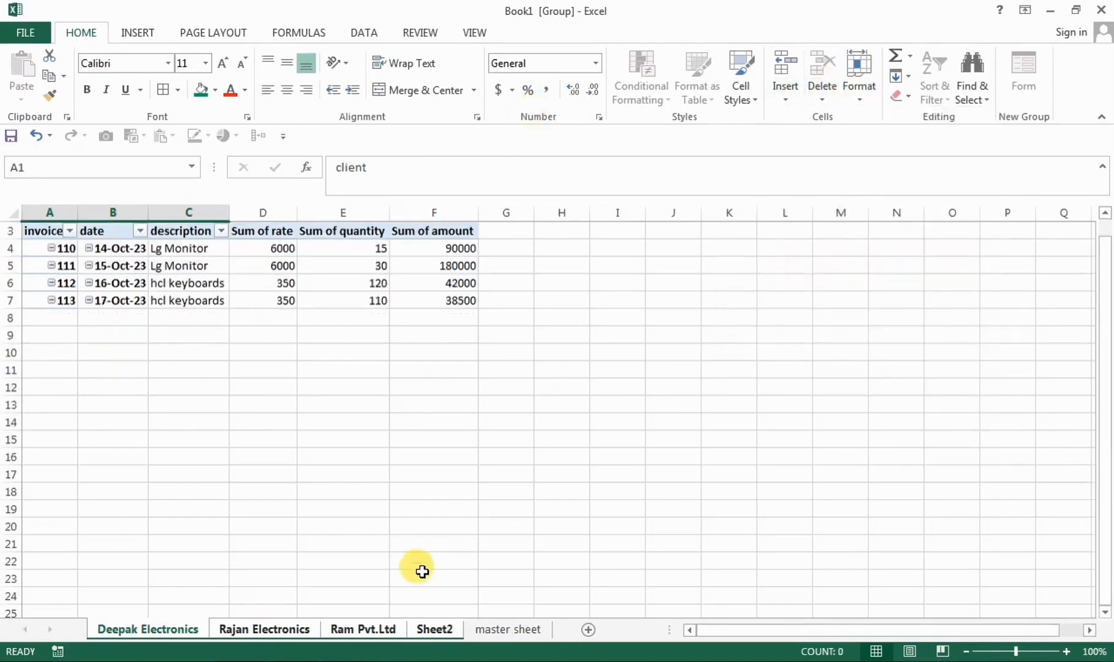
Check rows 1 and 2 on Rajan Electronics, Ram Pvt.Ltd, Sheet2 and Deepak Electronics, and ungroup the sheets
{"action": "left_click", "coordinate": [284, 628]}
{"action": "left_click", "coordinate": [332, 628]}
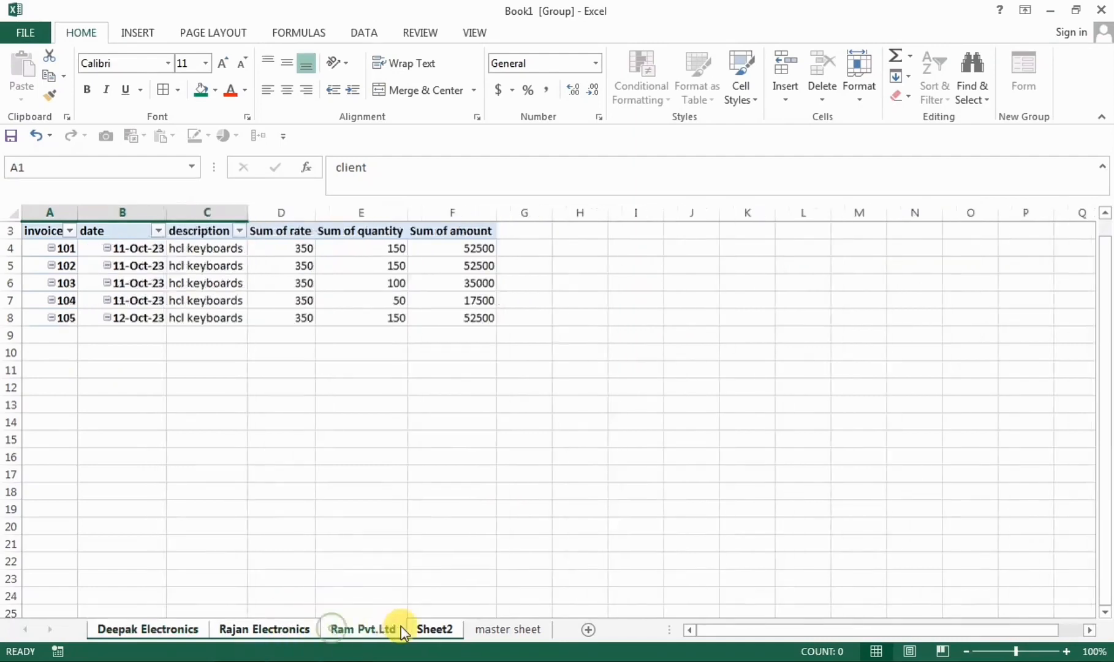
{"action": "left_click", "coordinate": [440, 628]}
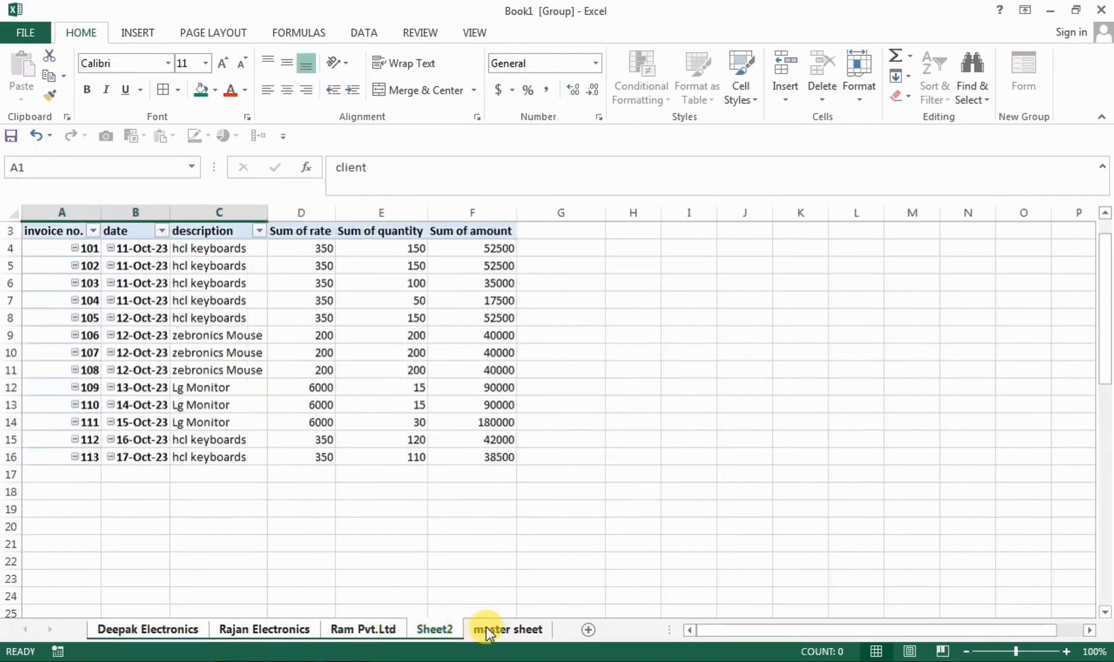
{"action": "left_click", "coordinate": [490, 627]}
{"action": "left_click", "coordinate": [401, 630]}
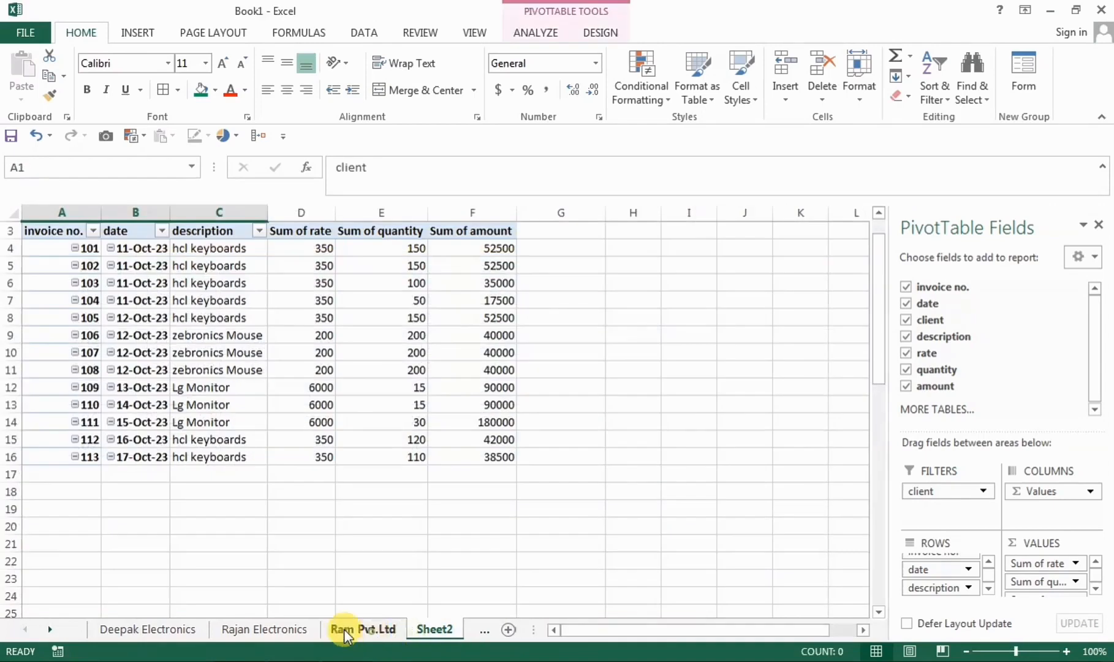
{"action": "left_click", "coordinate": [343, 628]}
{"action": "left_click", "coordinate": [233, 626]}
{"action": "left_click", "coordinate": [168, 627]}
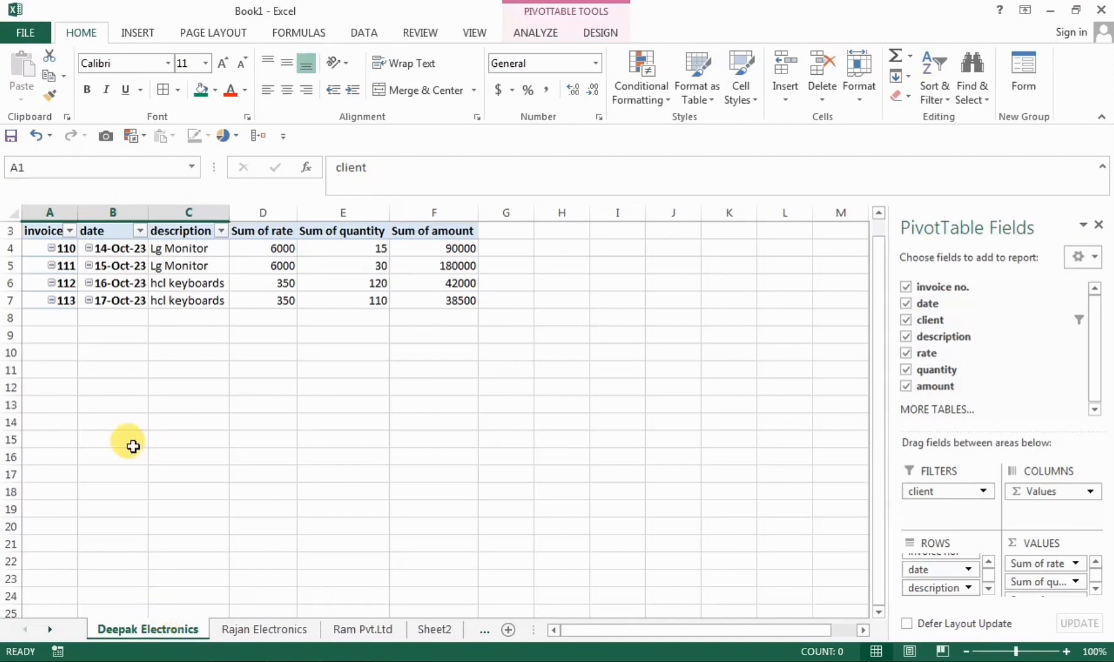
Group the three client sheets with Sheet2 again and widen the date column on all of them
{"action": "left_click", "coordinate": [260, 630], "text": "ctrl"}
{"action": "left_click", "coordinate": [358, 627], "text": "ctrl"}
{"action": "left_click", "coordinate": [434, 628], "text": "ctrl"}
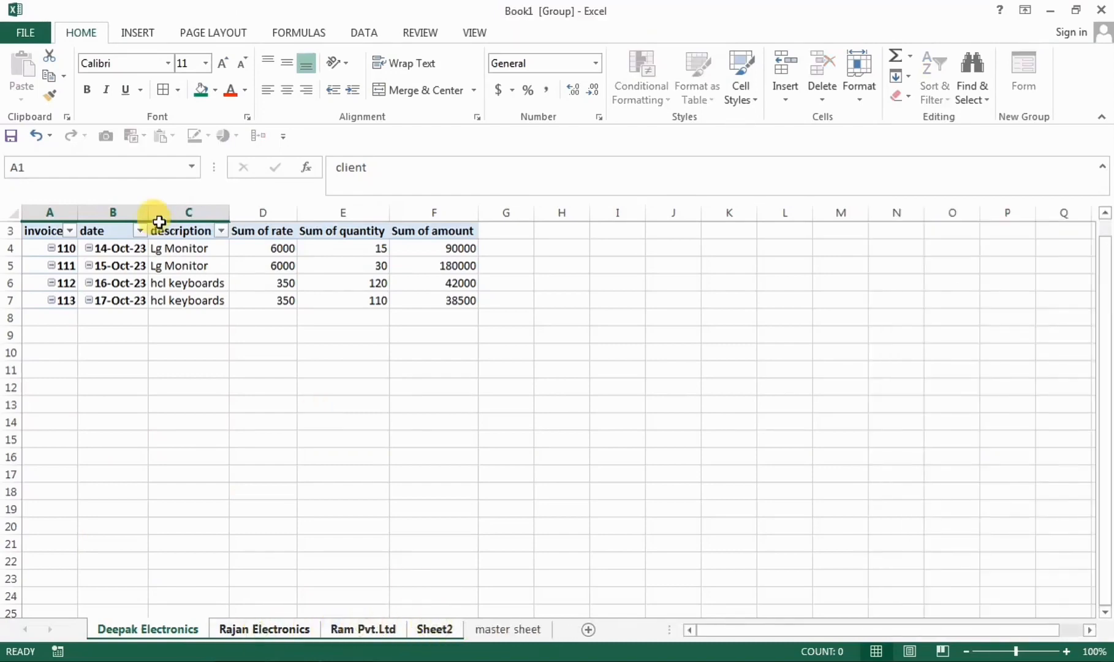
{"action": "left_click_drag", "start_coordinate": [149, 212], "coordinate": [164, 212]}
{"action": "scroll", "coordinate": [270, 440], "scroll_direction": "up", "scroll_amount": 2, "text": "ctrl"}
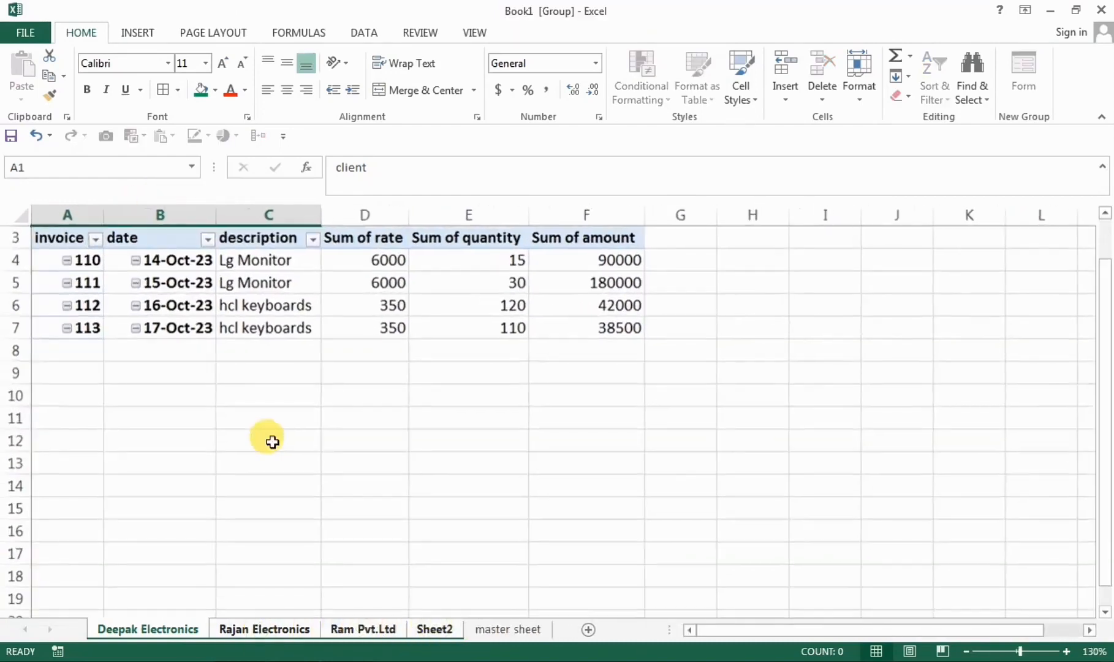
{"action": "scroll", "coordinate": [270, 440], "scroll_direction": "up", "scroll_amount": 2, "text": "ctrl"}
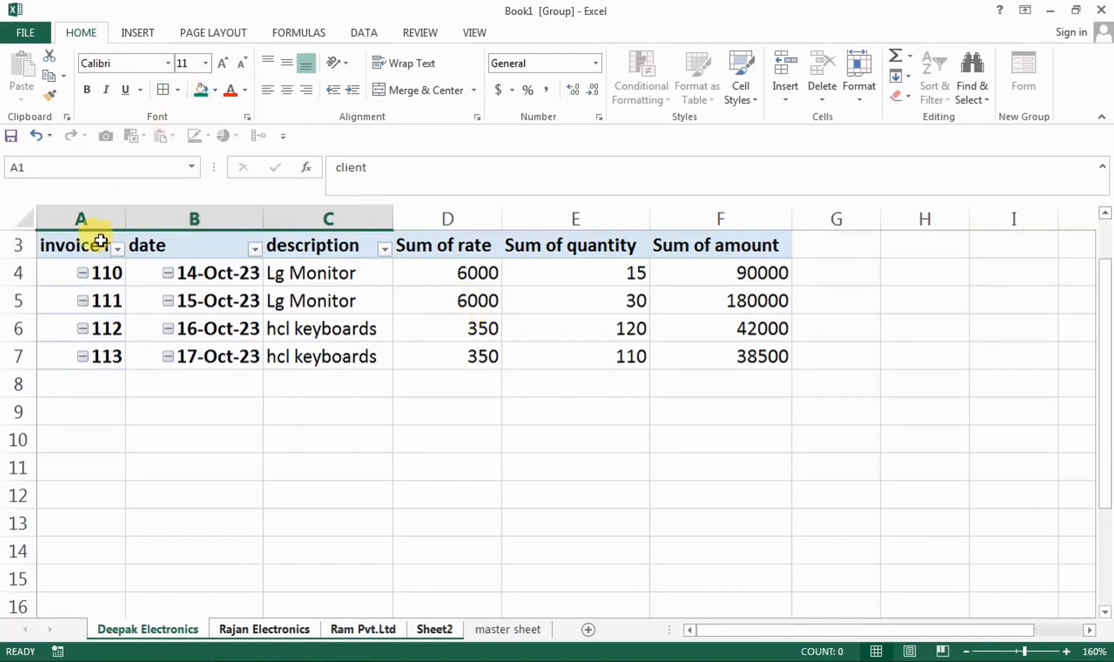
Center-align the PivotTable cells in columns A to F down to row 7 across the grouped sheets
{"action": "left_click_drag", "start_coordinate": [83, 232], "coordinate": [759, 355]}
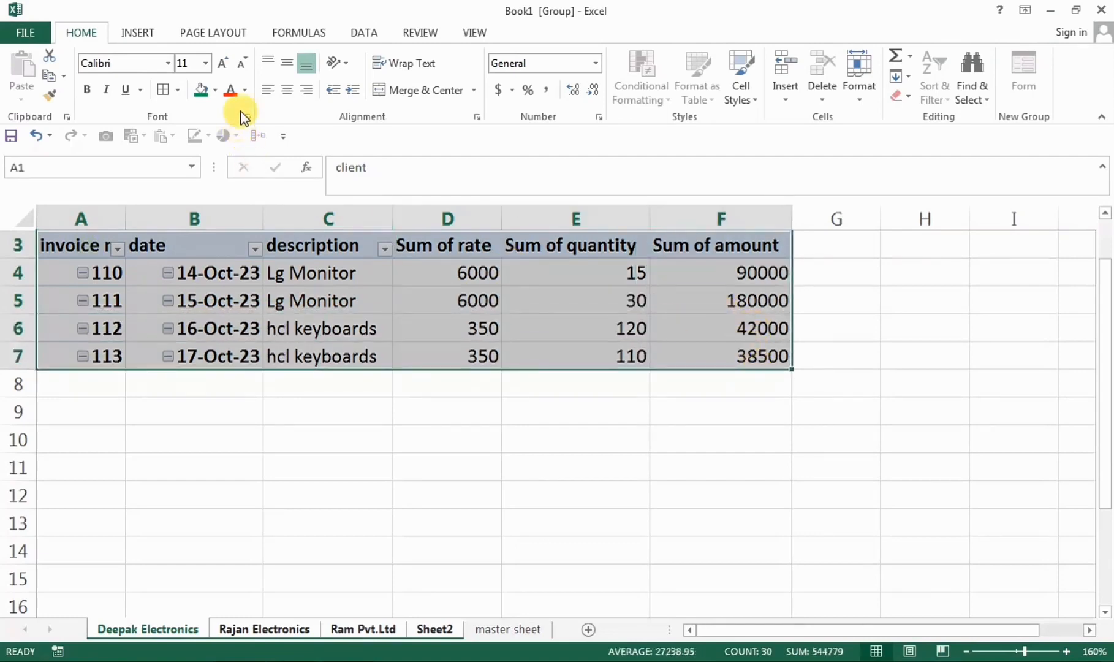
{"action": "left_click", "coordinate": [286, 89]}
{"action": "left_click", "coordinate": [325, 406]}
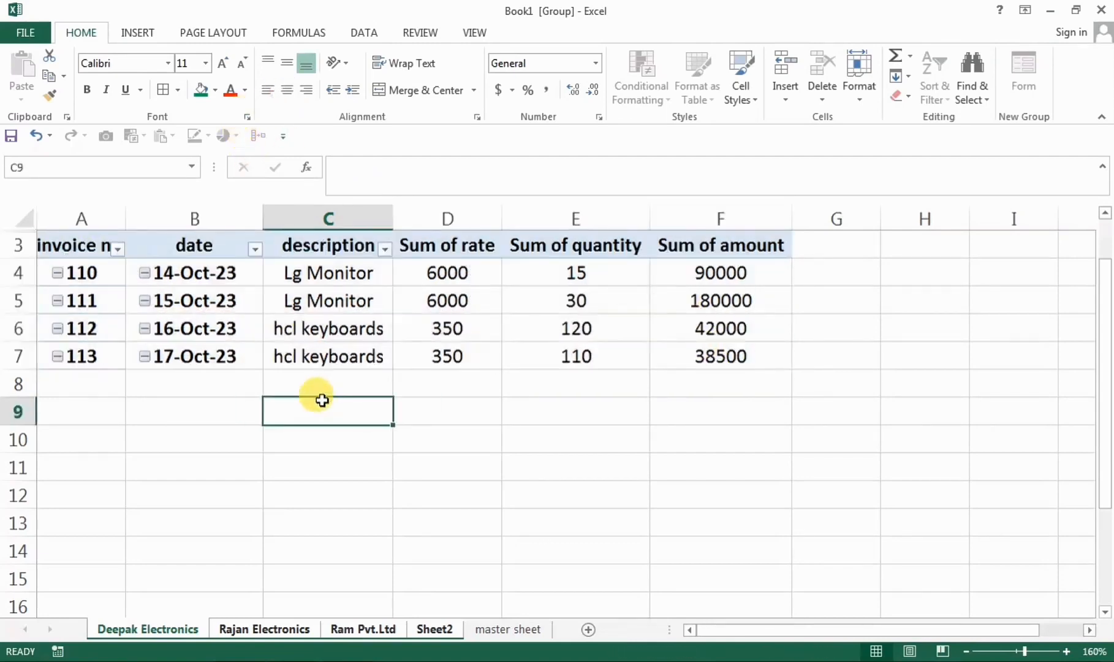
Check the cell alignment on every grouped sheet, and compare the master sheet's invoice table with the client sheets
{"action": "left_click", "coordinate": [260, 630]}
{"action": "left_click", "coordinate": [364, 629]}
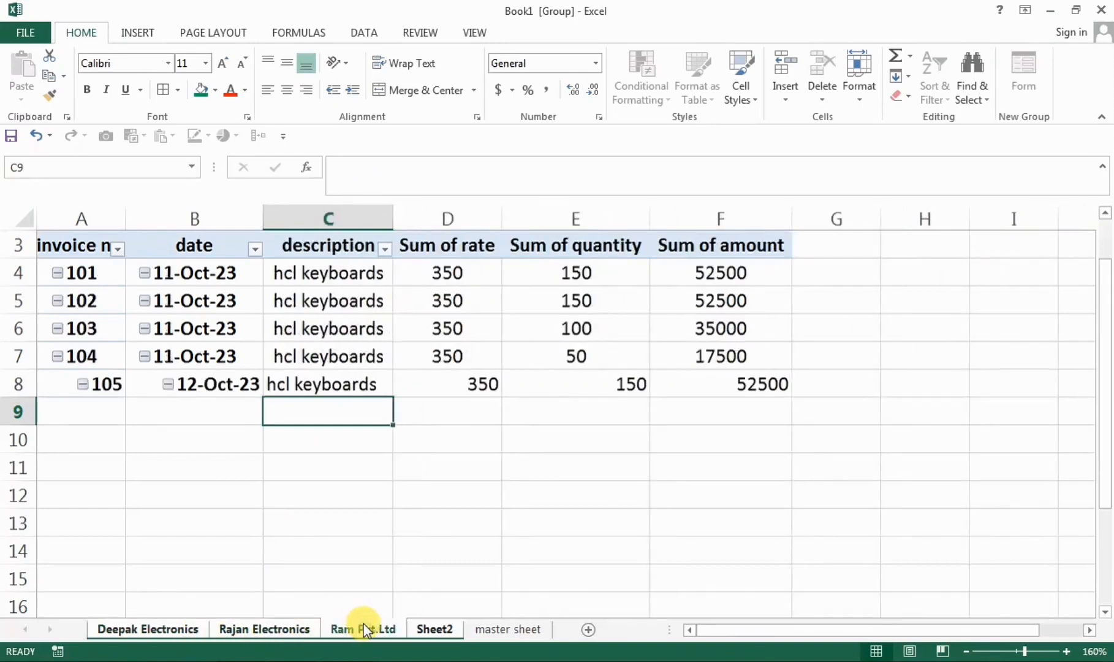
{"action": "left_click", "coordinate": [293, 624]}
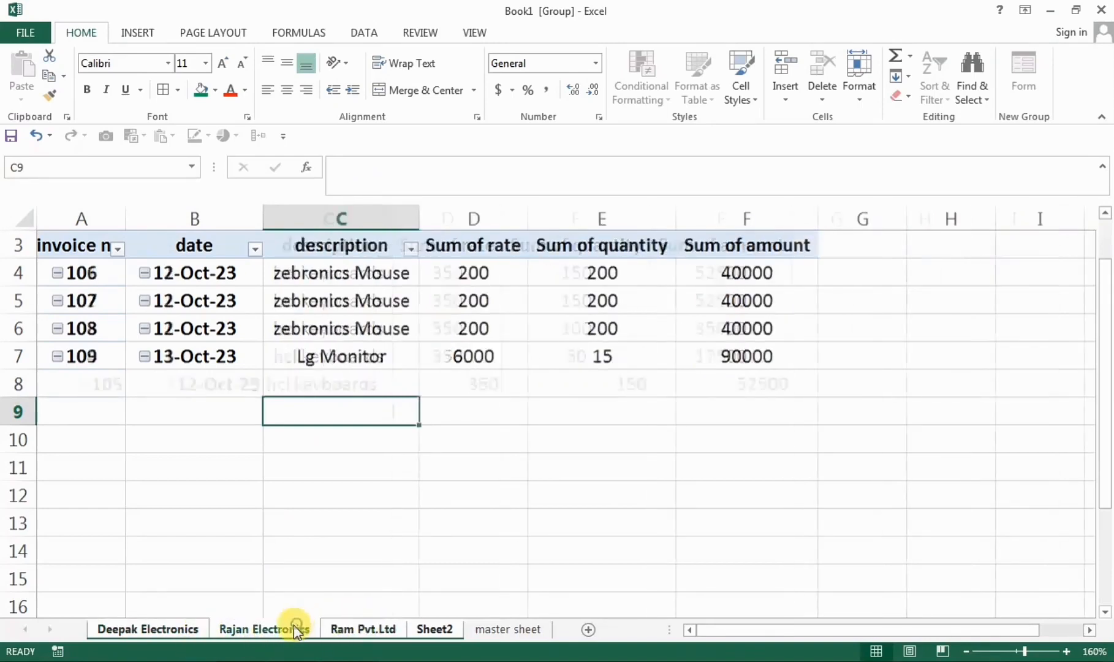
{"action": "left_click", "coordinate": [186, 629]}
{"action": "left_click", "coordinate": [289, 628]}
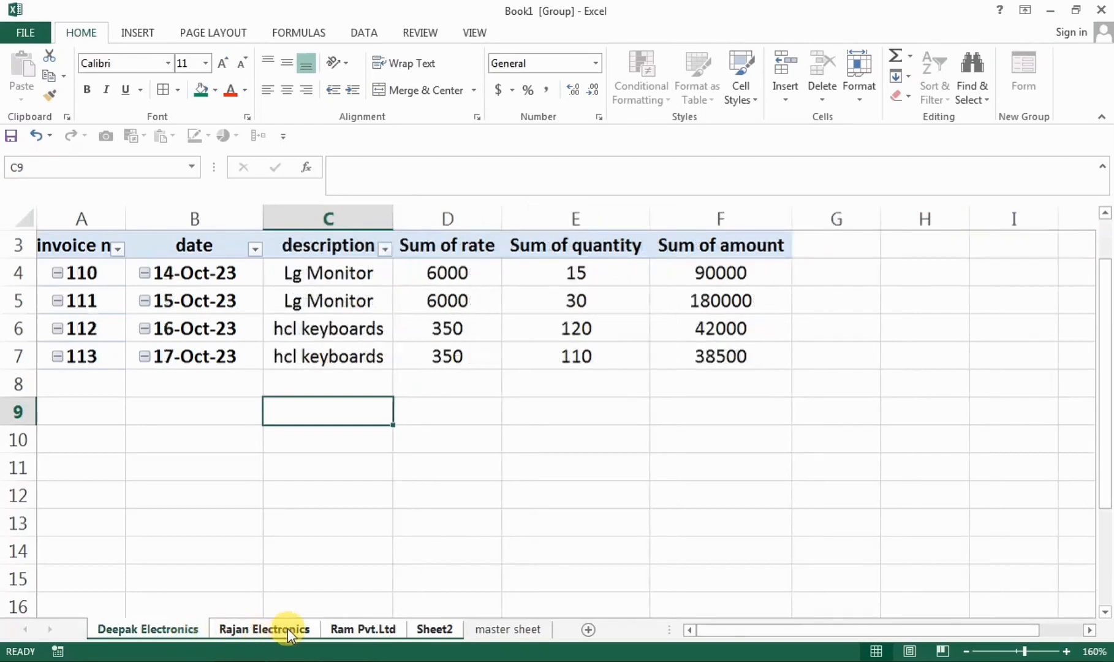
{"action": "left_click", "coordinate": [360, 627]}
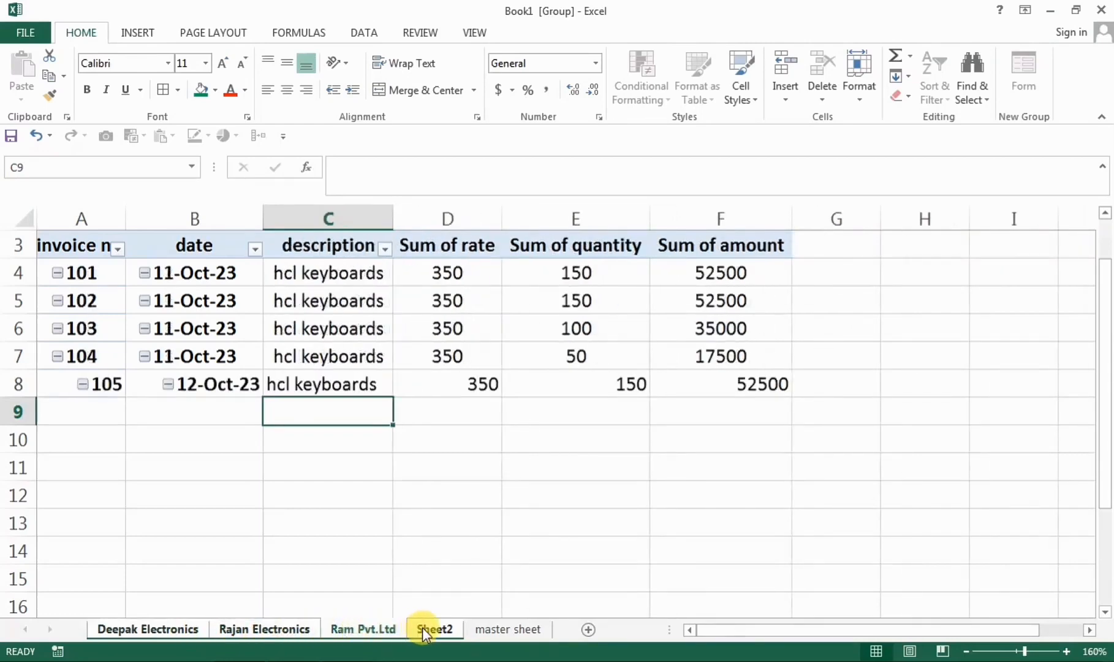
{"action": "left_click", "coordinate": [423, 629]}
{"action": "left_click", "coordinate": [497, 631]}
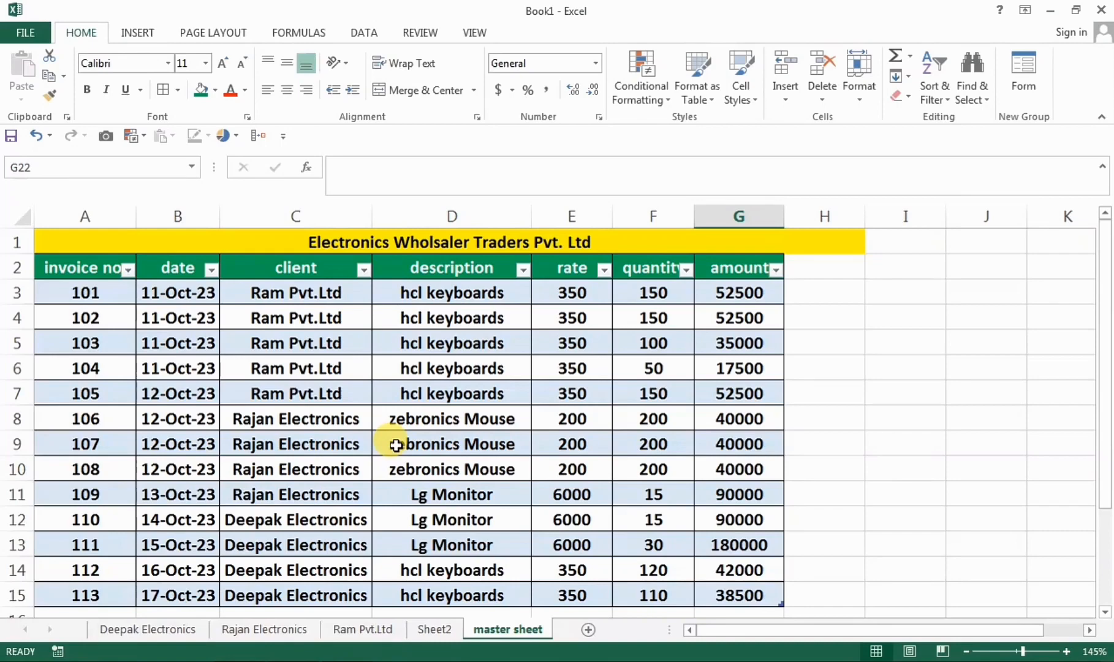
{"action": "left_click", "coordinate": [168, 630]}
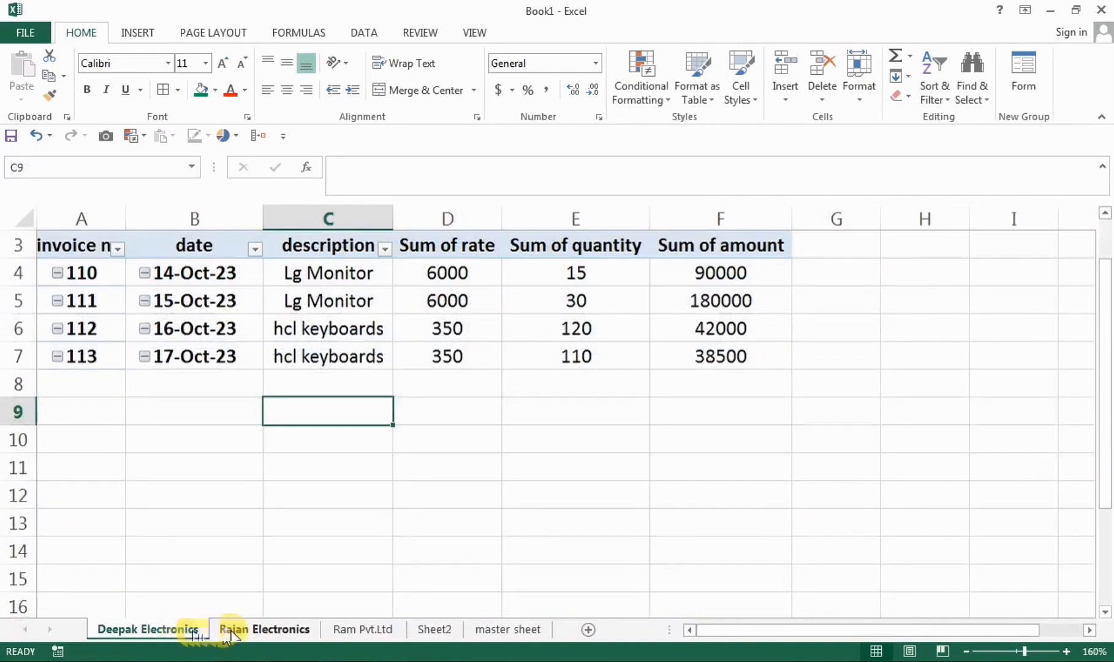
{"action": "left_click", "coordinate": [265, 631]}
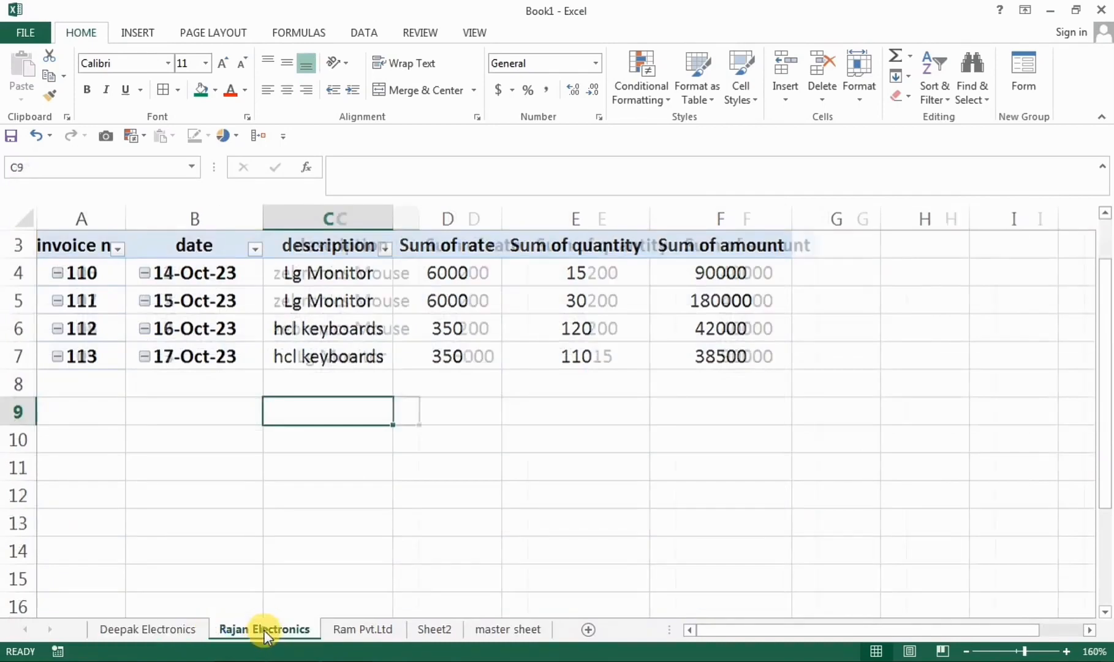
On the Ram Pvt.Ltd sheet, left-align the 12-Oct-23 date in cell B8 and keep that cell selected
{"action": "left_click", "coordinate": [345, 633]}
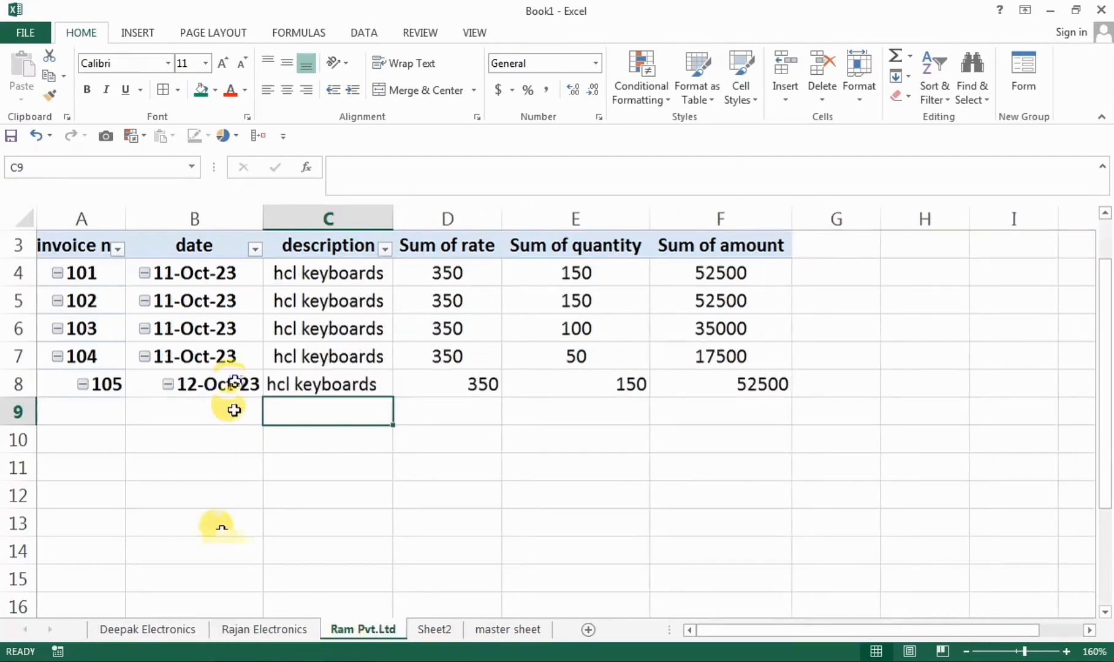
{"action": "left_click", "coordinate": [234, 383]}
{"action": "left_click", "coordinate": [267, 90]}
{"action": "left_click", "coordinate": [336, 491]}
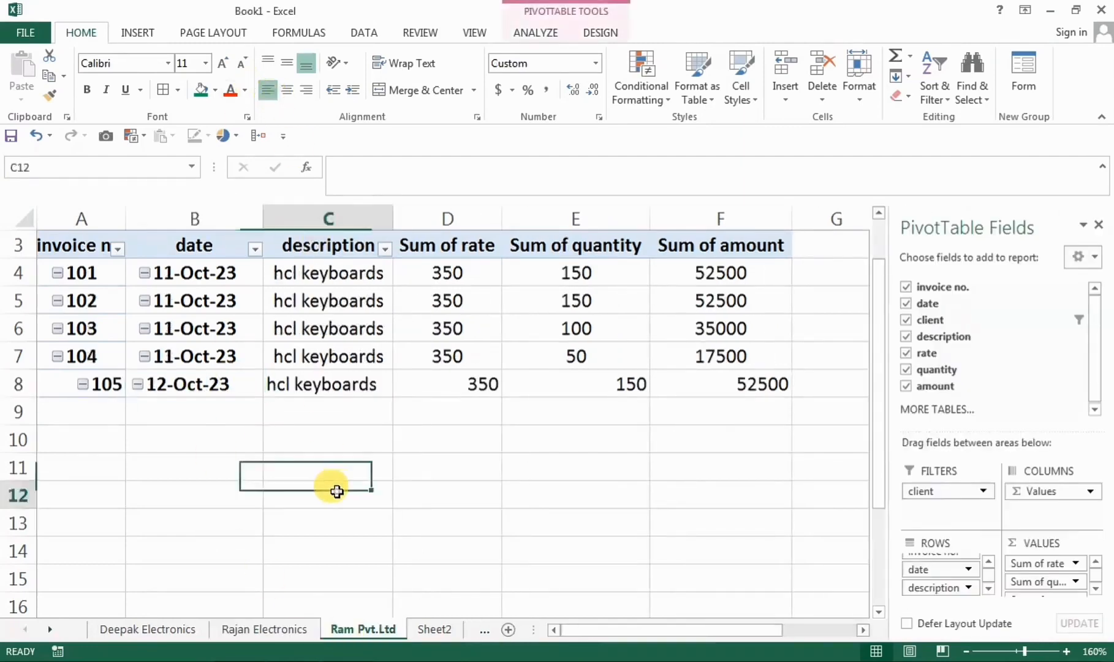
{"action": "left_click", "coordinate": [199, 384]}
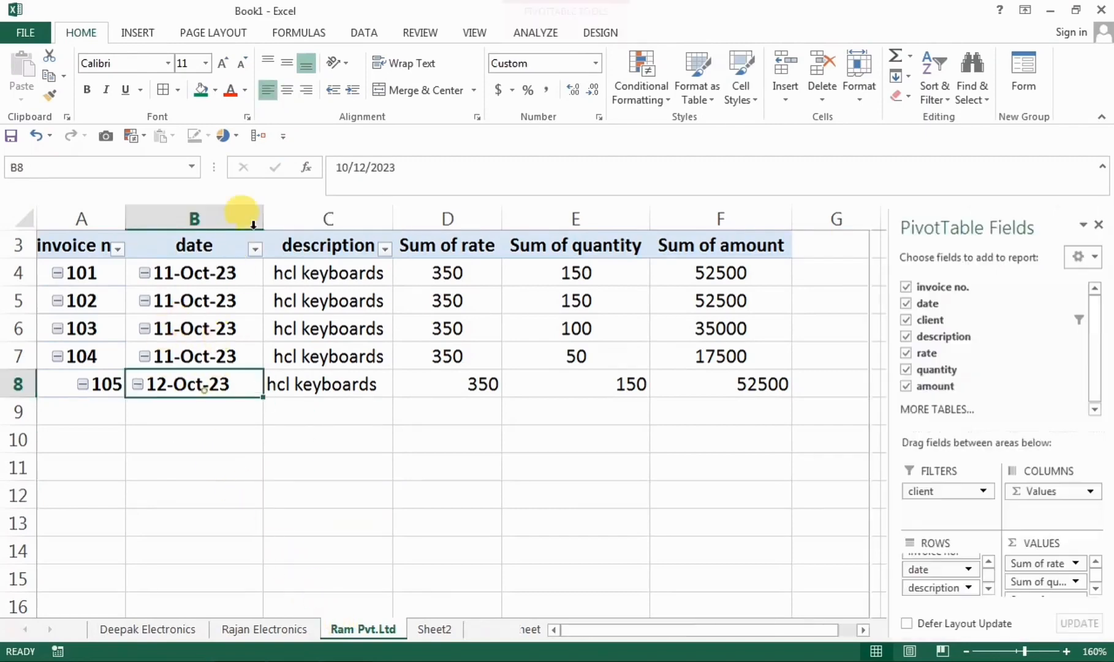